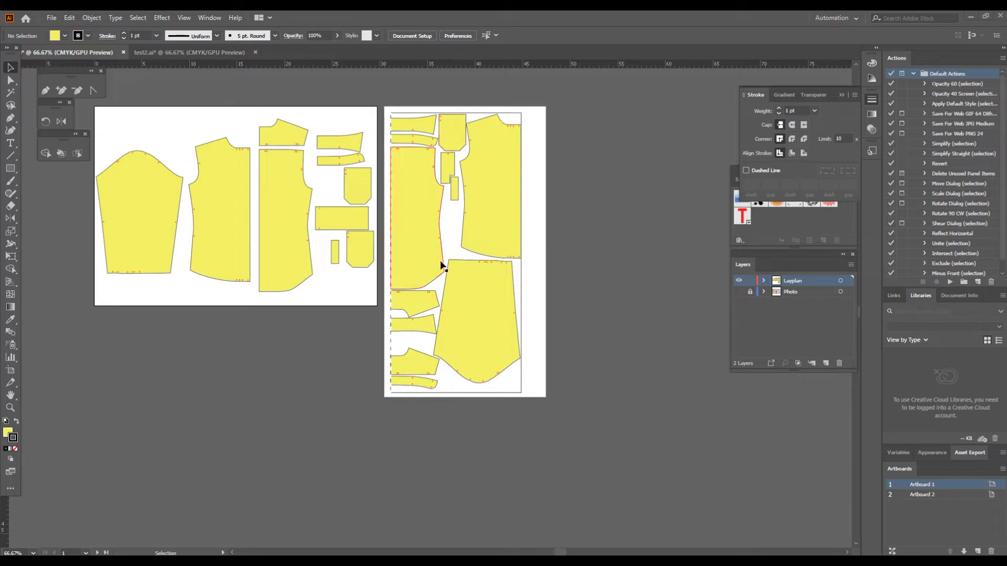
# Step: Add a new artboard after Artboard 2 and widen it to about 36.7 cm
pyautogui.click(937, 498)
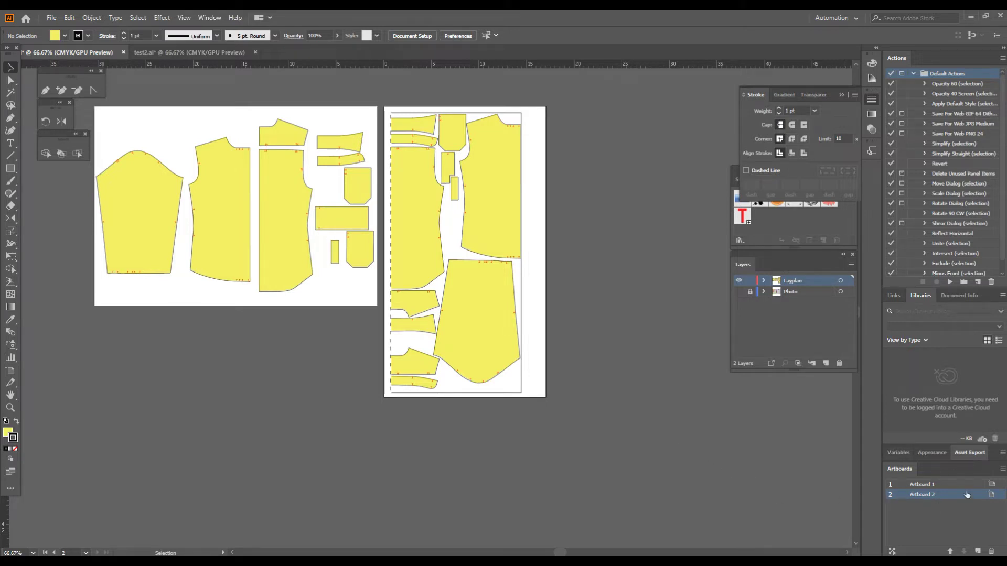
pyautogui.click(979, 552)
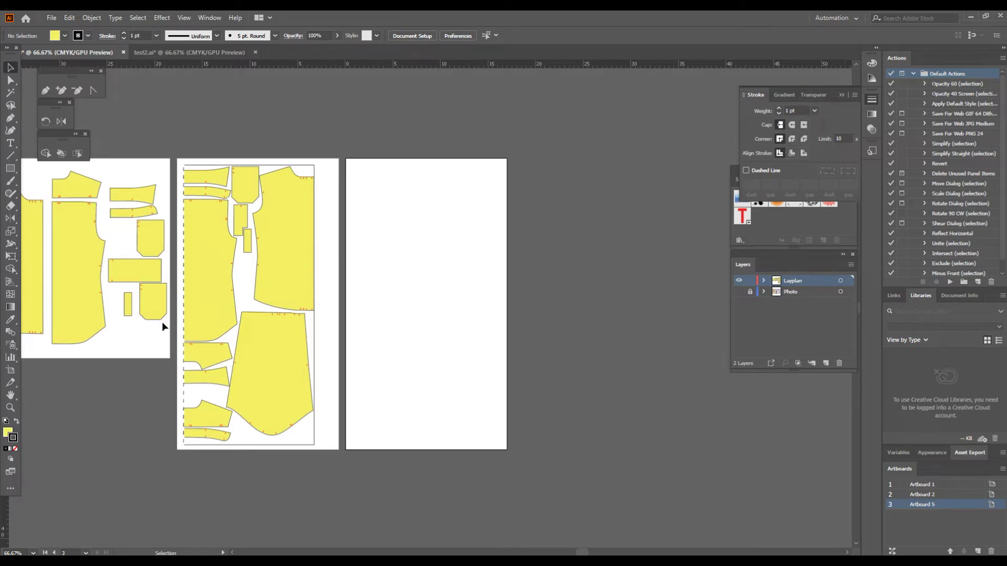
pyautogui.click(10, 371)
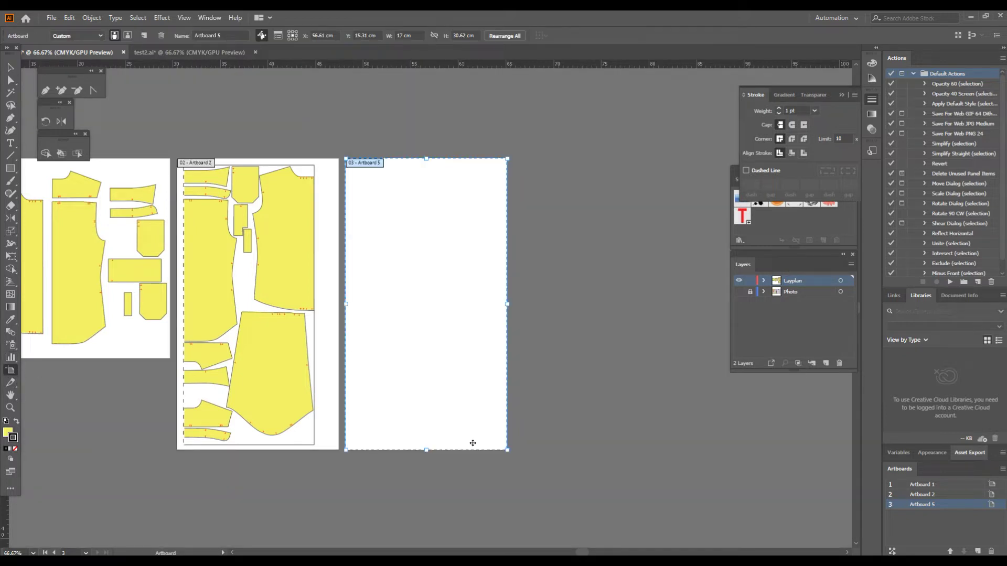
pyautogui.moveTo(508, 305); pyautogui.dragTo(696, 305)
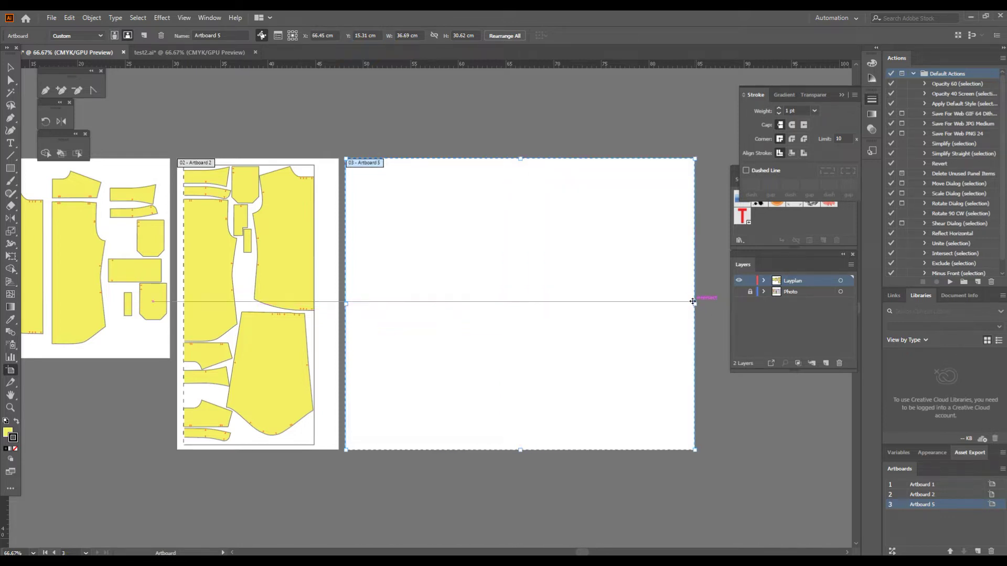
# Step: Move the new empty artboard directly below Artboard 1, aligned with its right edge
pyautogui.hscroll(-5, 459, 343)
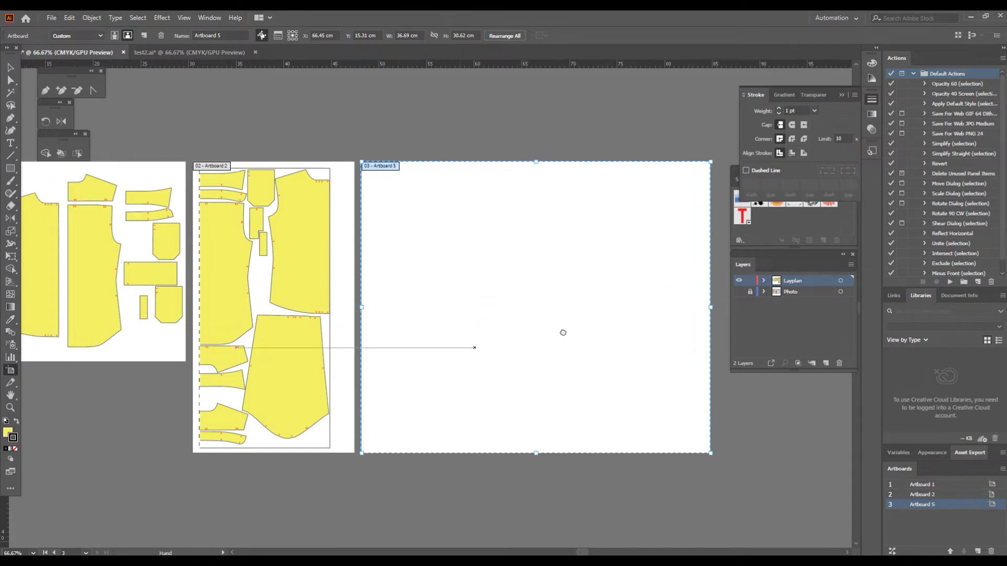
pyautogui.scroll(-2, 562, 333)
pyautogui.moveTo(635, 227); pyautogui.dragTo(109, 434)
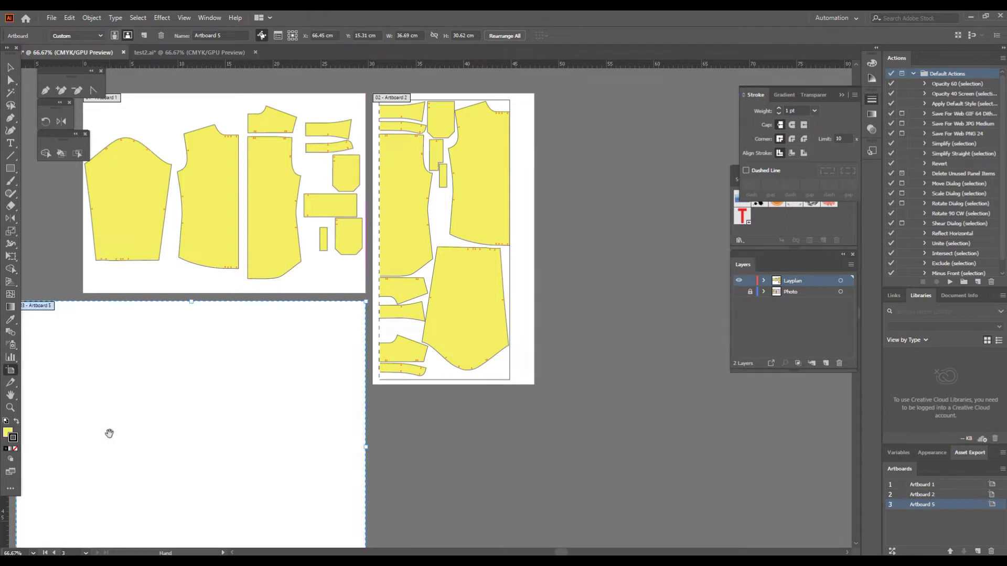
pyautogui.moveTo(564, 449); pyautogui.dragTo(659, 436)
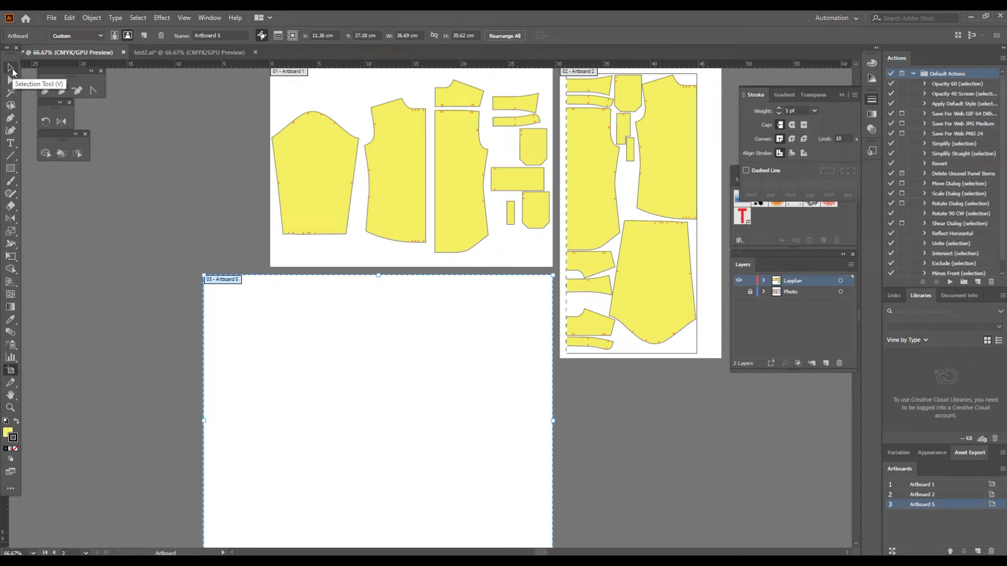
# Step: Create a rectangle 54 inches wide and 60 cm high on the new artboard
pyautogui.click(14, 169)
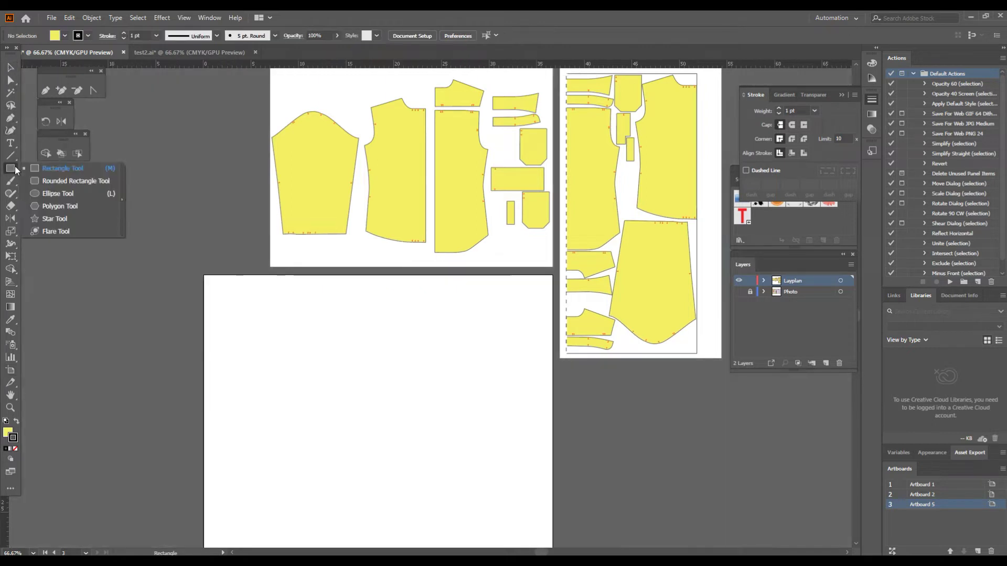
pyautogui.click(62, 174)
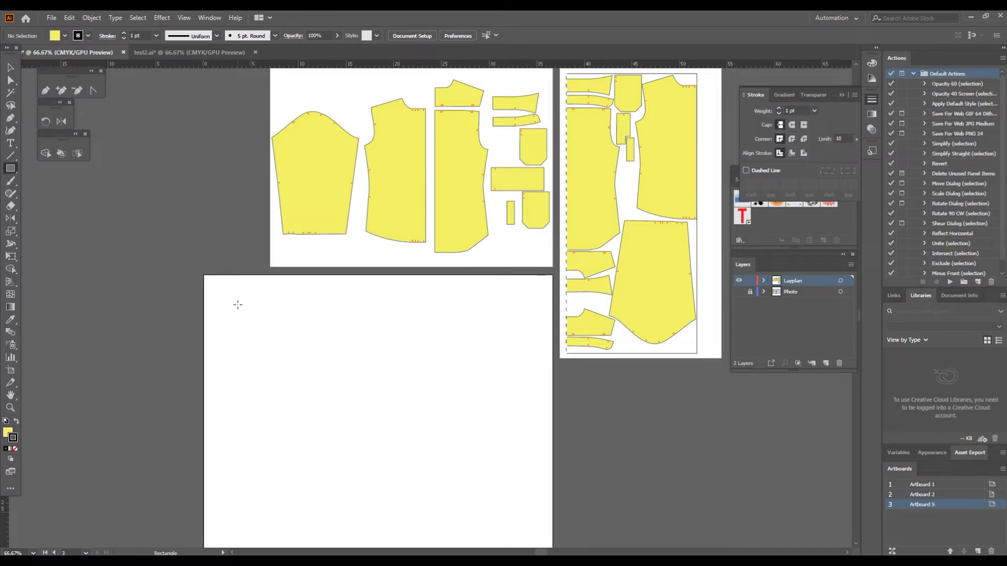
pyautogui.click(237, 304)
pyautogui.write('54 inch')
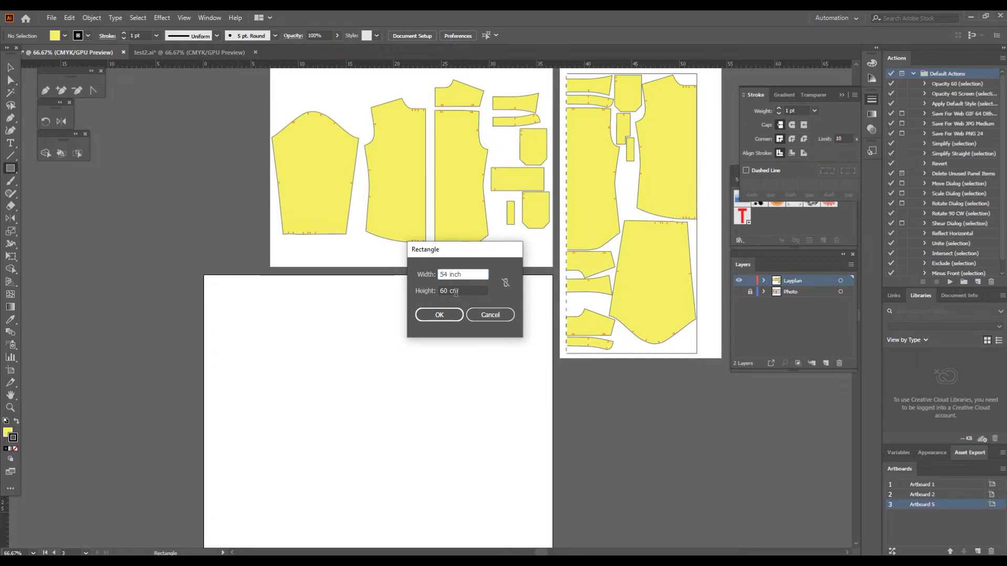
pyautogui.click(440, 315)
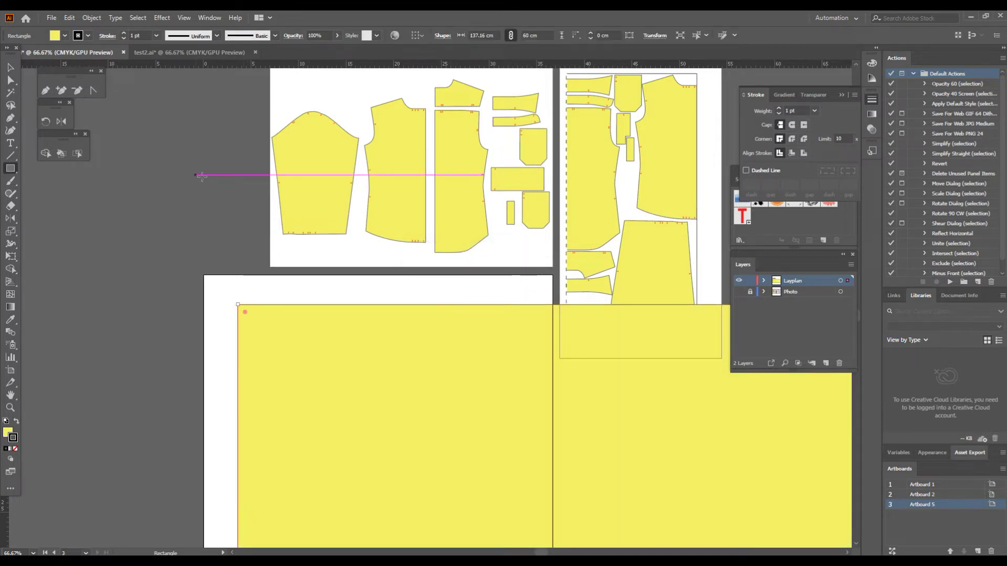
# Step: Recolour the large rectangle with a light green fill so it stands out from the yellow pattern pieces
pyautogui.moveTo(377, 290); pyautogui.dragTo(297, 206)
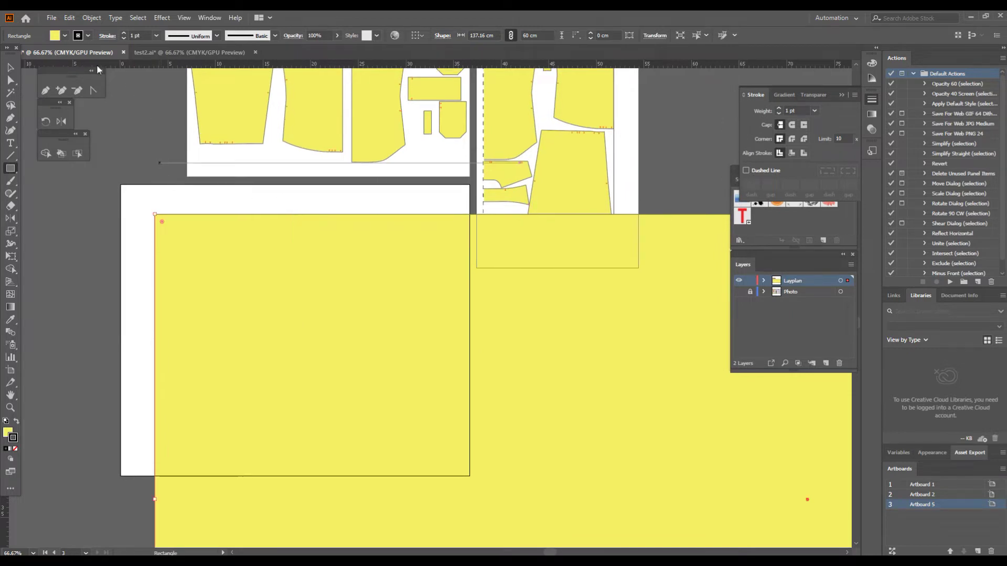
pyautogui.click(64, 36)
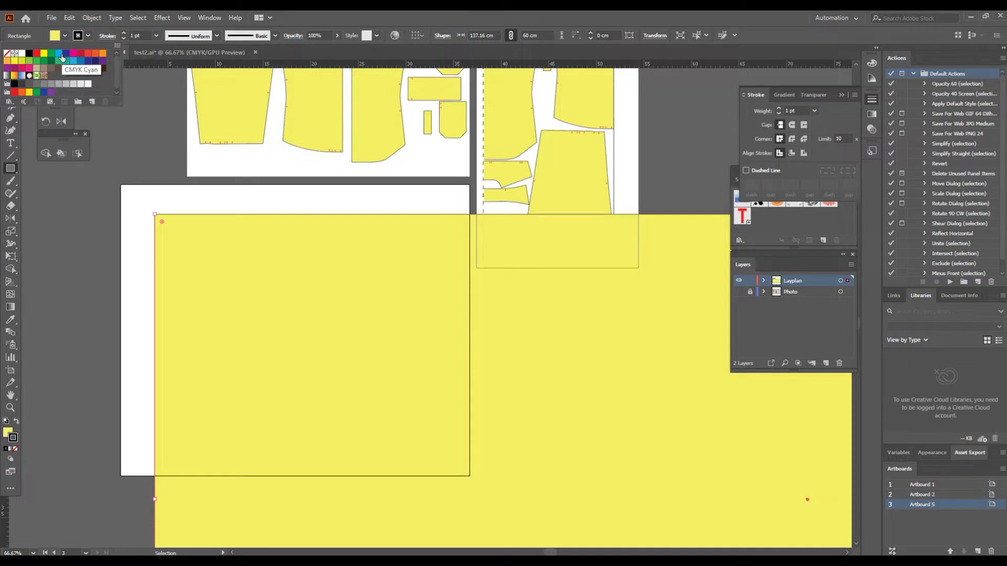
pyautogui.click(61, 56)
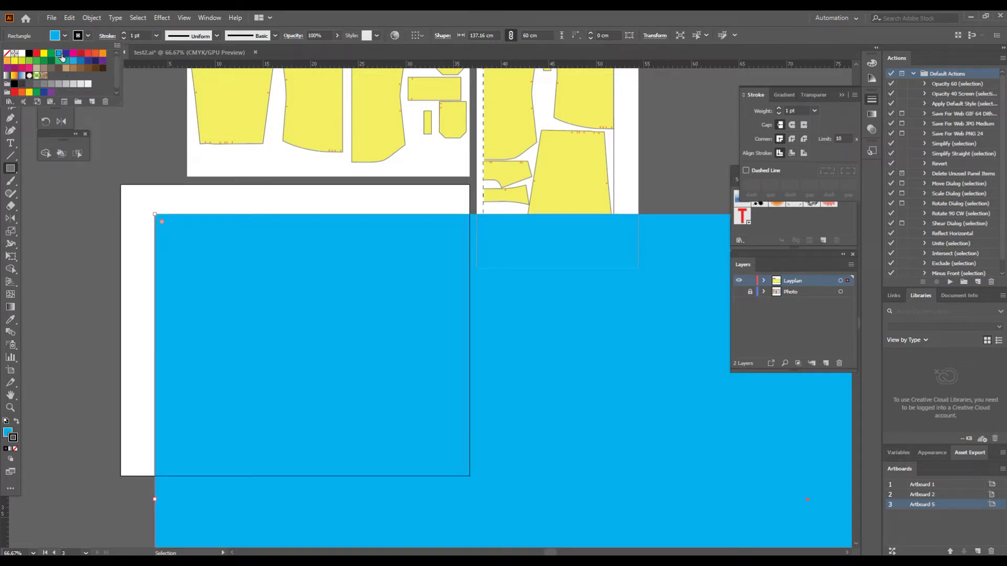
pyautogui.click(27, 62)
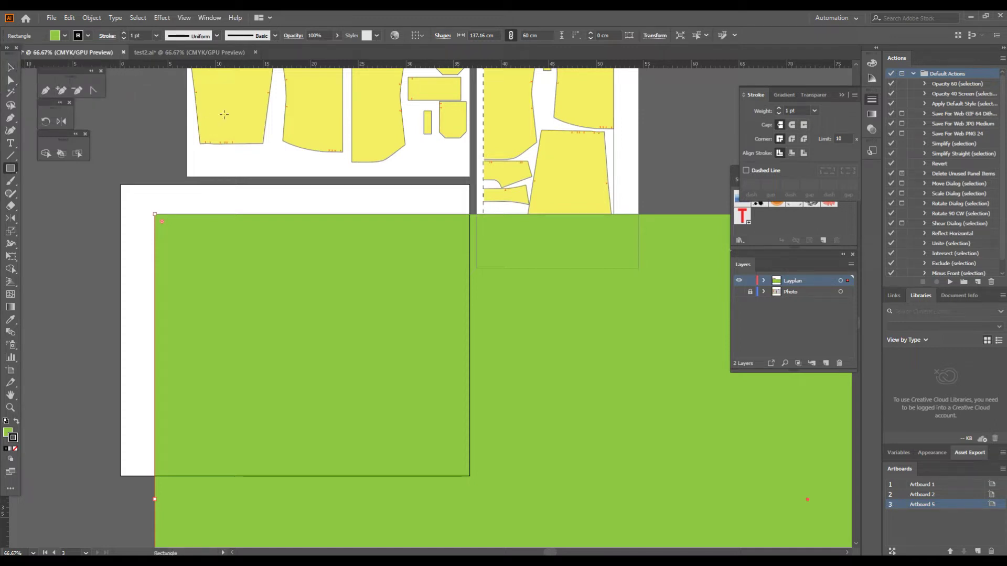
# Step: Scale the green rectangle uniformly to 20% and place it near the top of the new artboard
pyautogui.click(16, 70)
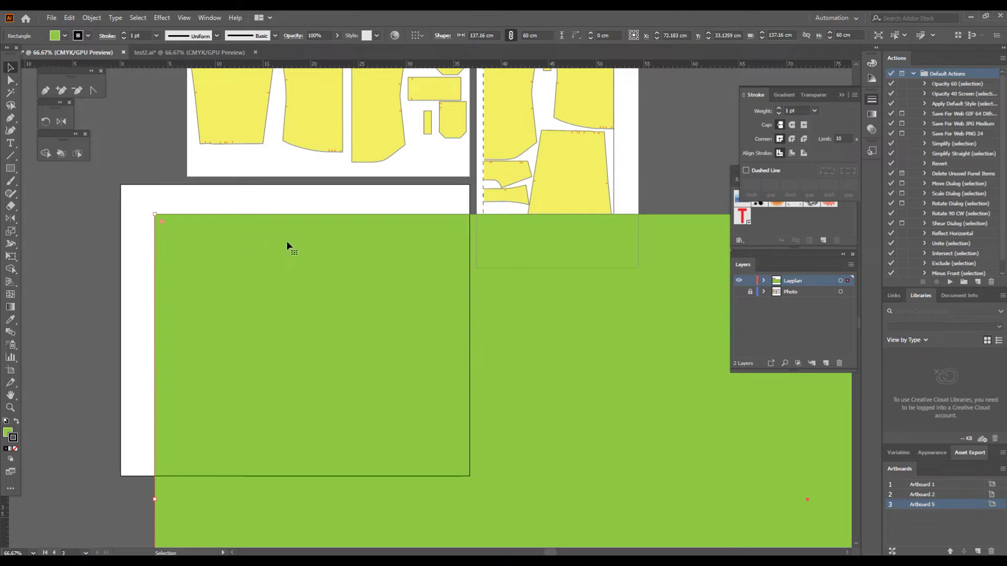
pyautogui.rightClick(250, 244)
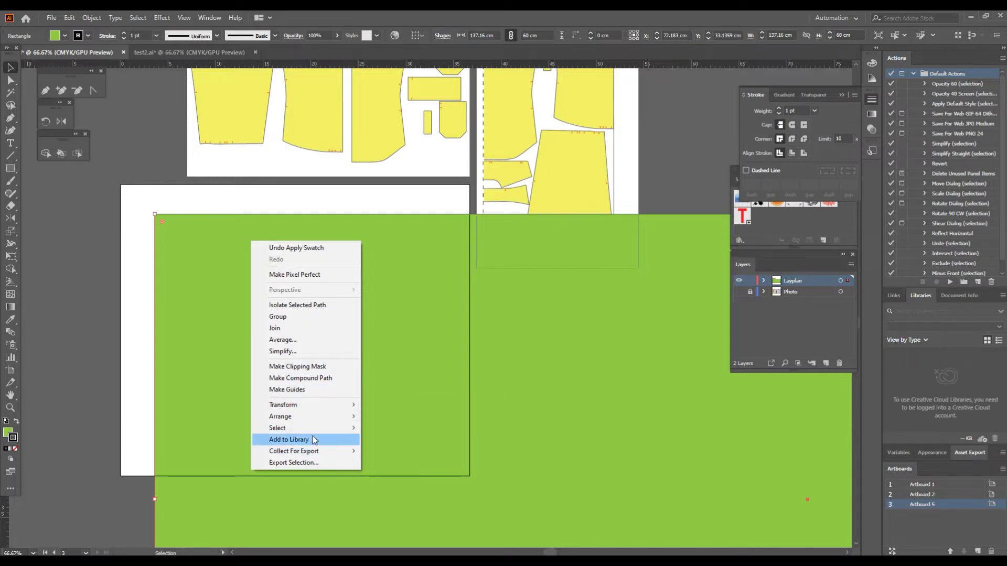
pyautogui.moveTo(313, 406)
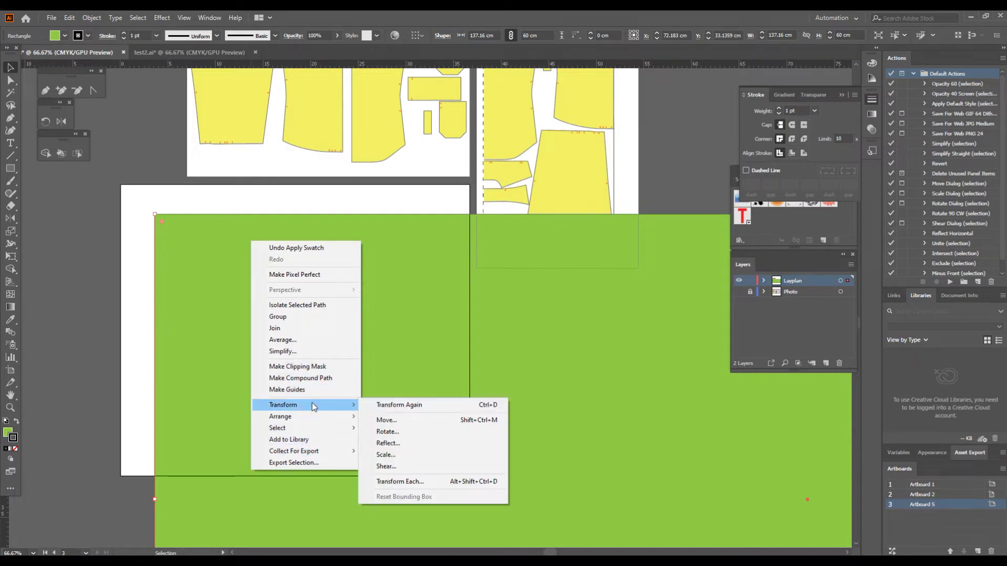
pyautogui.click(421, 454)
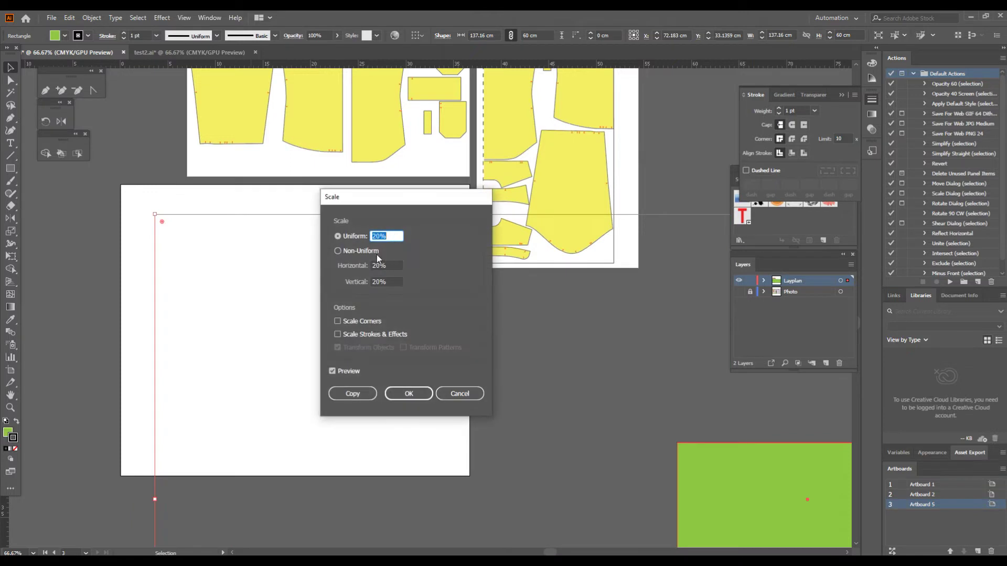
pyautogui.click(409, 394)
pyautogui.moveTo(721, 465); pyautogui.dragTo(259, 237)
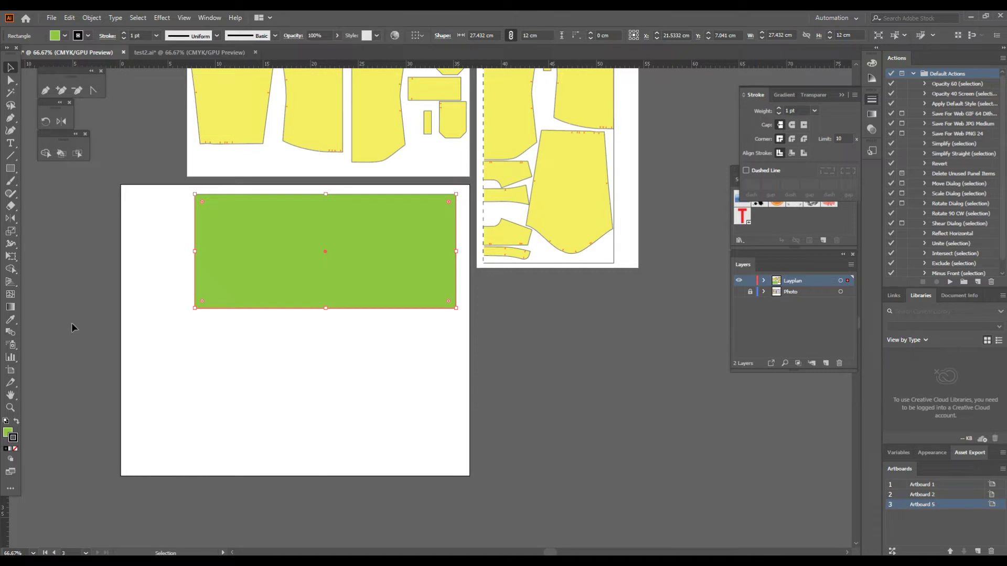
# Step: Narrow the new artboard from its left edge to 29.7 cm, matching the width of Artboard 1
pyautogui.click(15, 372)
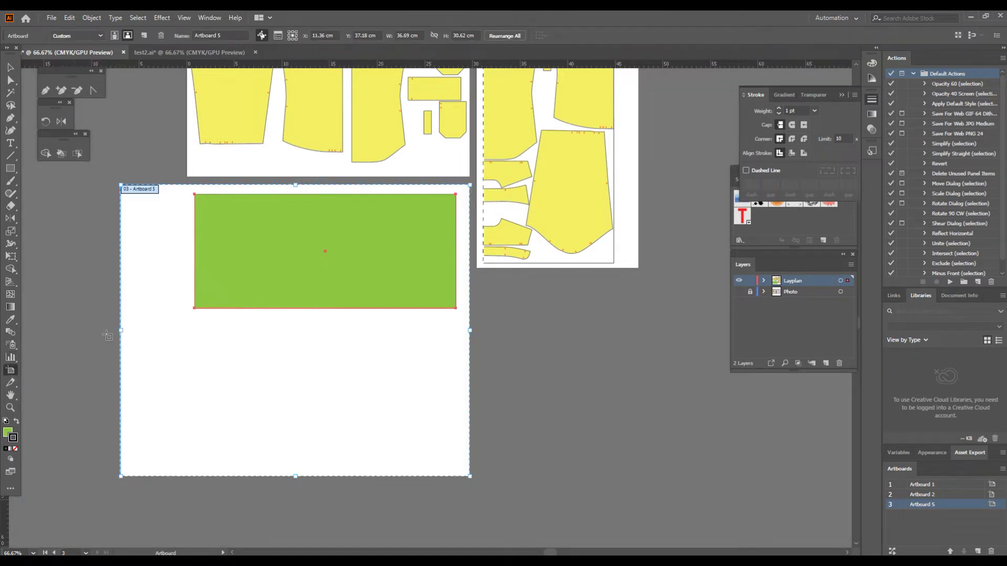
pyautogui.moveTo(121, 332); pyautogui.dragTo(187, 331)
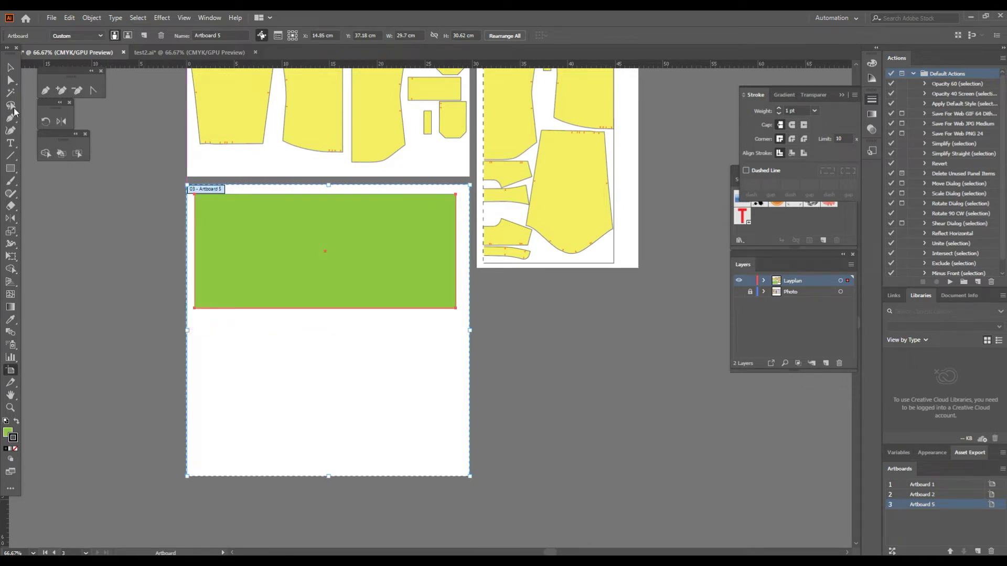
pyautogui.click(11, 67)
pyautogui.click(112, 282)
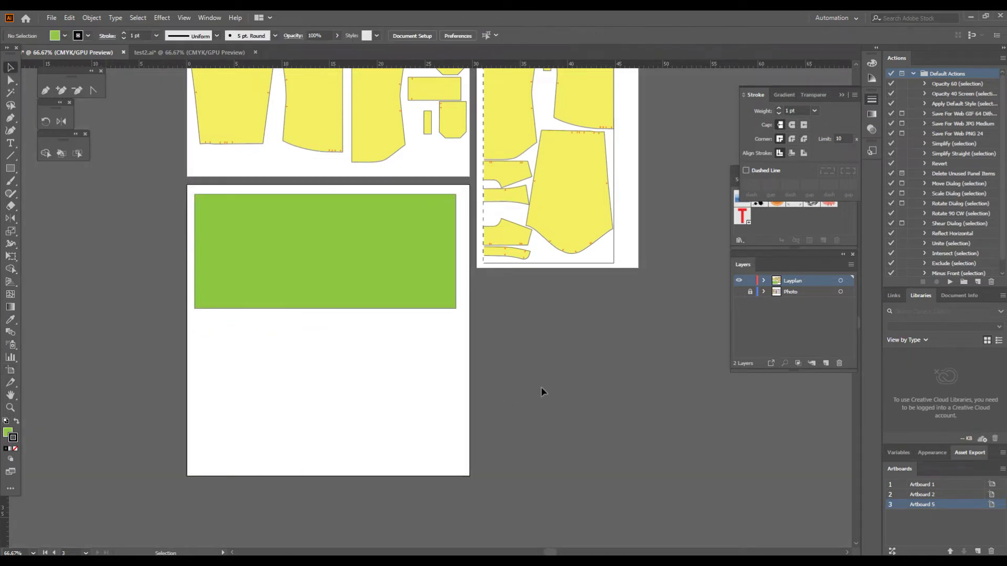
# Step: Stretch the green rectangle downward to a height of about 28 cm so it nearly fills its artboard
pyautogui.click(364, 302)
pyautogui.moveTo(325, 309); pyautogui.dragTo(344, 461)
pyautogui.moveTo(543, 351); pyautogui.dragTo(596, 401)
pyautogui.moveTo(417, 328); pyautogui.dragTo(422, 327)
pyautogui.doubleClick(421, 327)
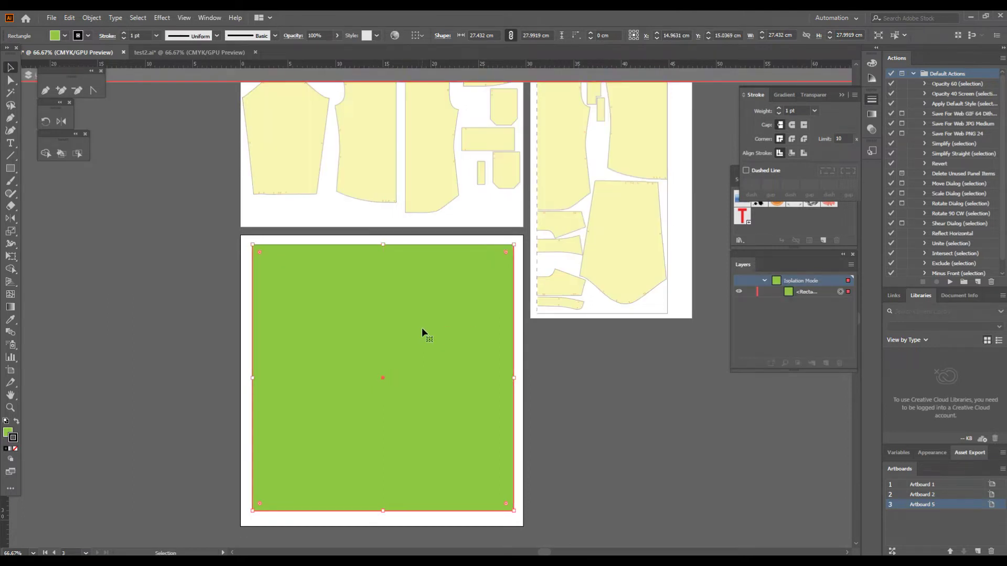
pyautogui.press('Escape')
pyautogui.click(629, 399)
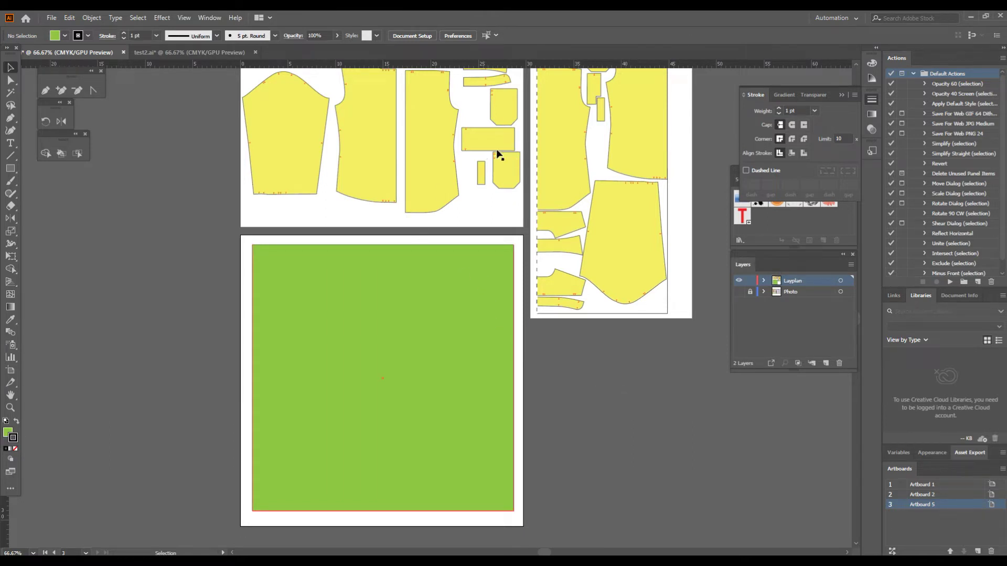
pyautogui.press('space')
pyautogui.moveTo(428, 242); pyautogui.dragTo(450, 315)
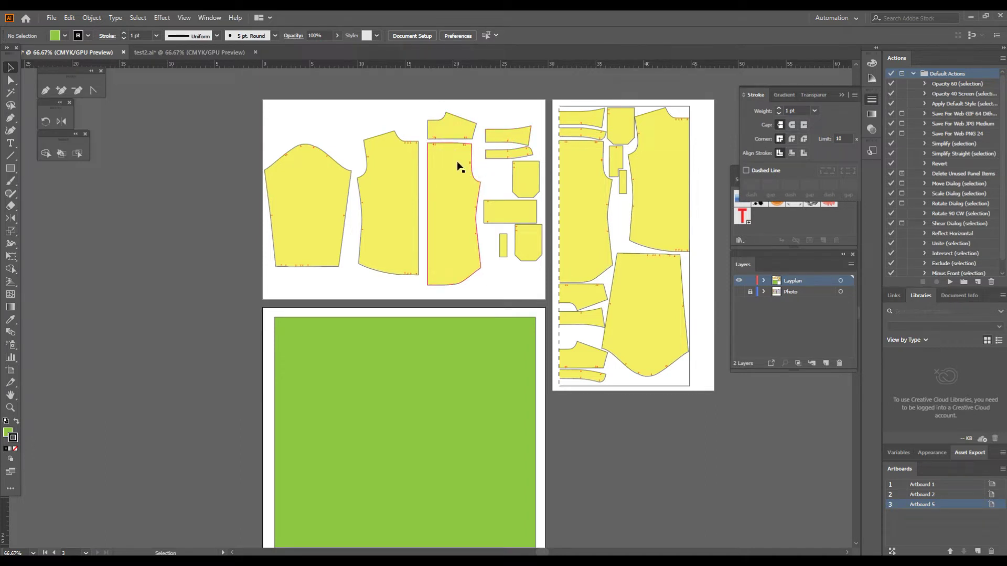
pyautogui.moveTo(445, 157); pyautogui.dragTo(476, 173)
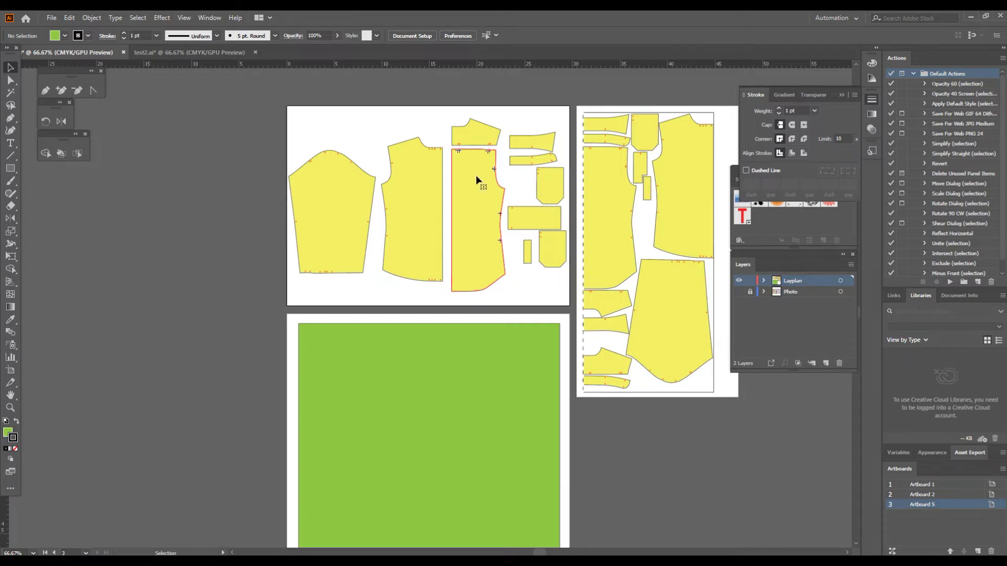
pyautogui.click(476, 178)
pyautogui.keyDown('shift'); pyautogui.click(530, 141); pyautogui.keyUp('shift')
pyautogui.keyDown('shift'); pyautogui.click(526, 163); pyautogui.keyUp('shift')
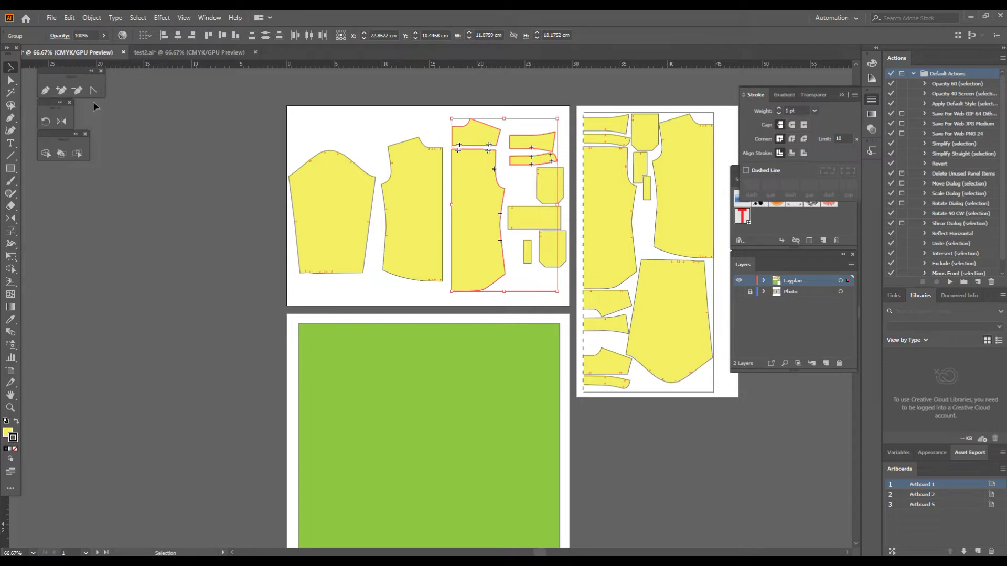
pyautogui.click(450, 84)
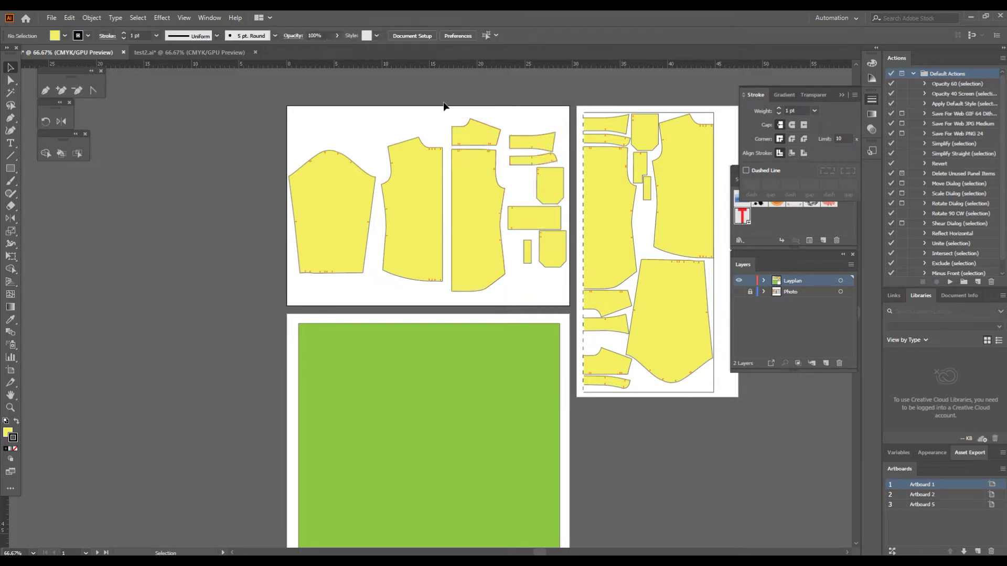
pyautogui.click(515, 164)
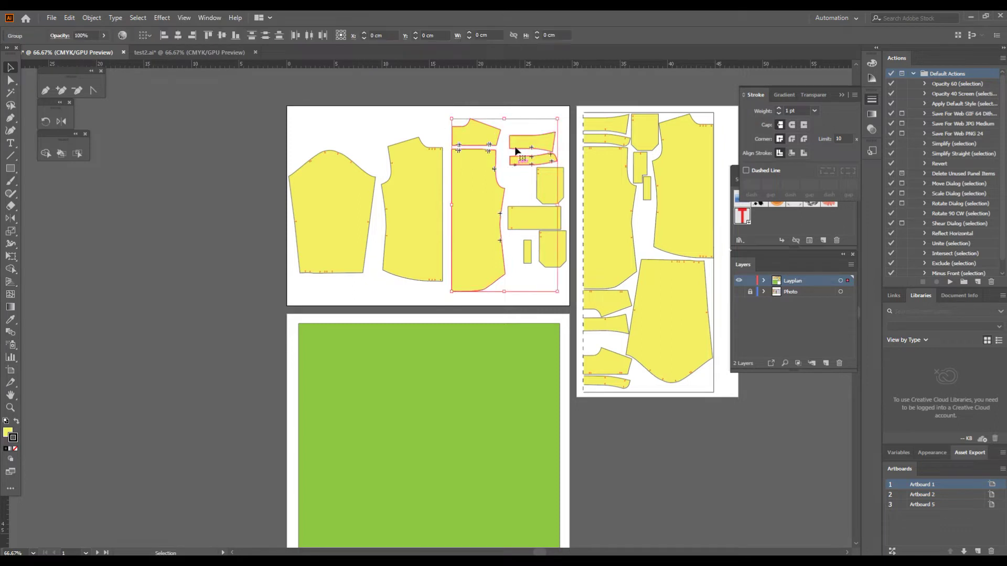
pyautogui.click(504, 106)
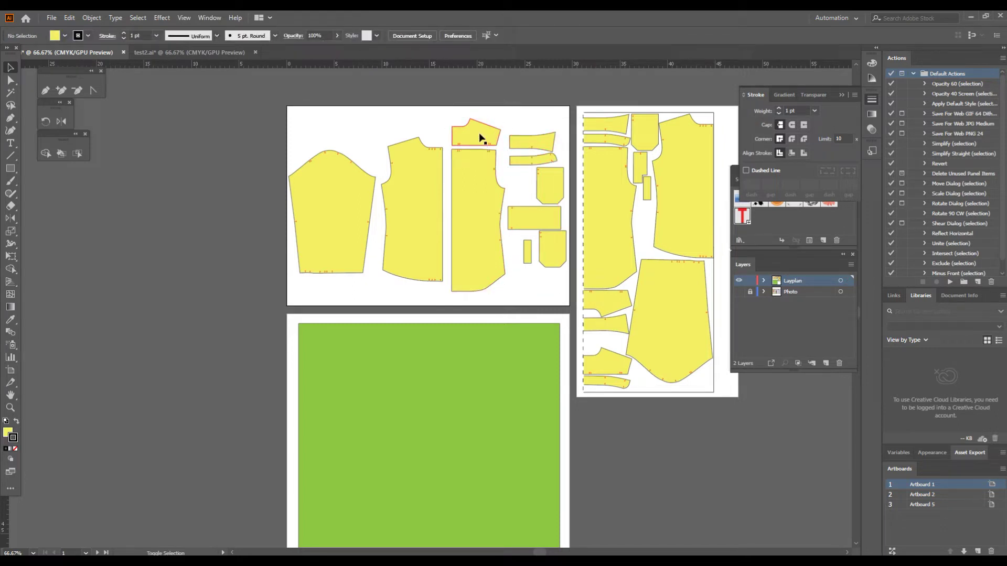
# Step: Duplicate the yoke, the body piece below it and the two collar pieces from Artboard 1 into the empty area left of it
pyautogui.click(480, 137)
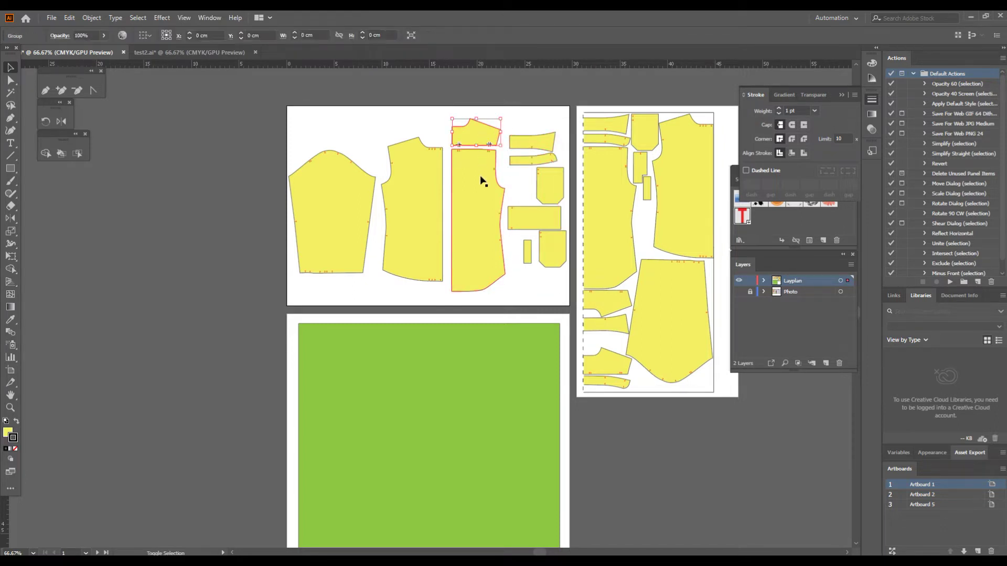
pyautogui.keyDown('shift'); pyautogui.click(530, 159); pyautogui.keyUp('shift')
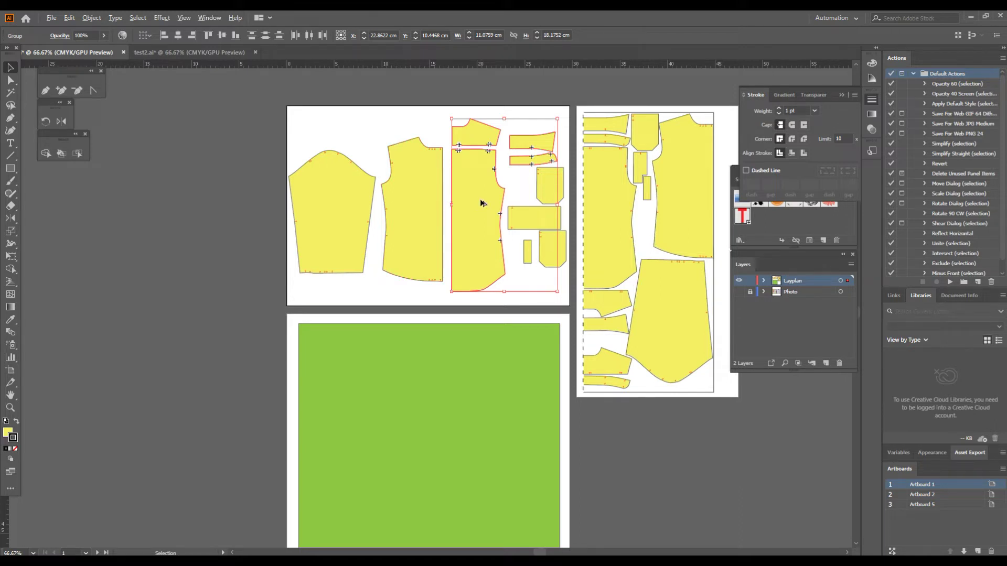
pyautogui.moveTo(486, 180); pyautogui.dragTo(201, 213)
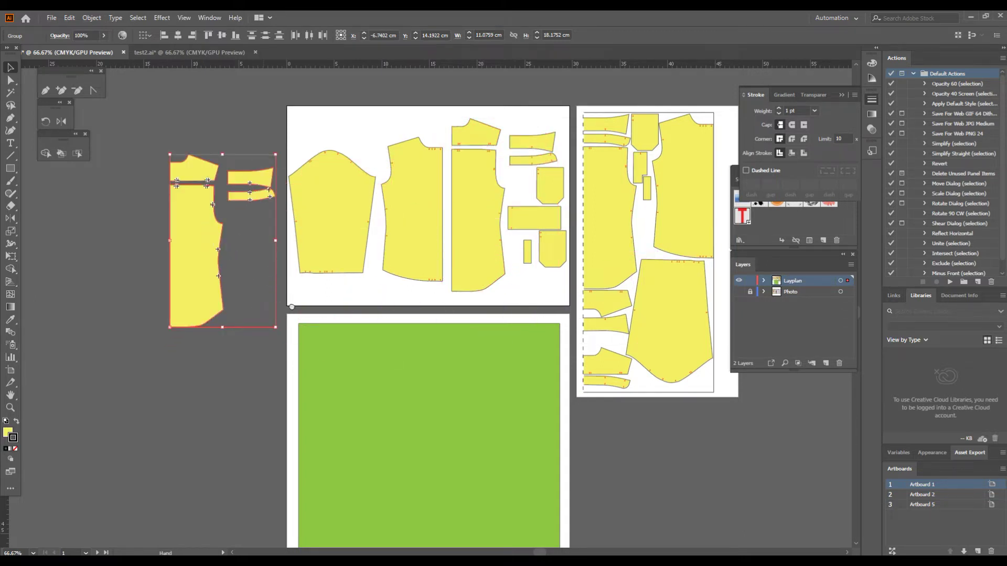
pyautogui.moveTo(292, 306); pyautogui.dragTo(378, 327)
pyautogui.keyDown('ctrl'); pyautogui.click(362, 311); pyautogui.keyUp('ctrl')
pyautogui.keyDown('ctrl'); pyautogui.click(362, 286); pyautogui.keyUp('ctrl')
pyautogui.moveTo(402, 289); pyautogui.dragTo(408, 416)
pyautogui.click(455, 316)
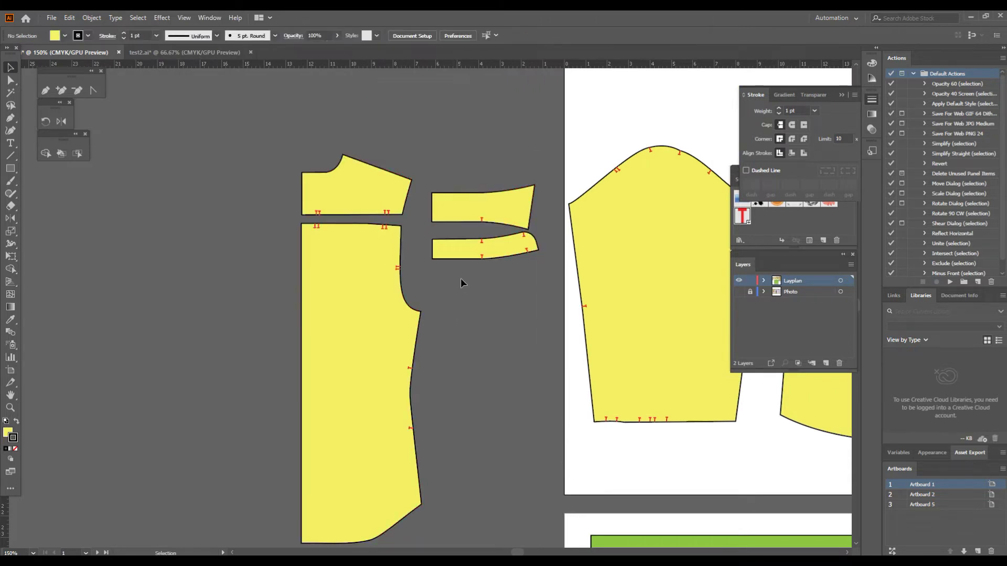
# Step: Move the two duplicated collar pieces above the copied yoke, lining up their left edges with the yoke's left edge
pyautogui.moveTo(467, 254); pyautogui.dragTo(326, 89)
pyautogui.click(456, 288)
pyautogui.click(456, 289)
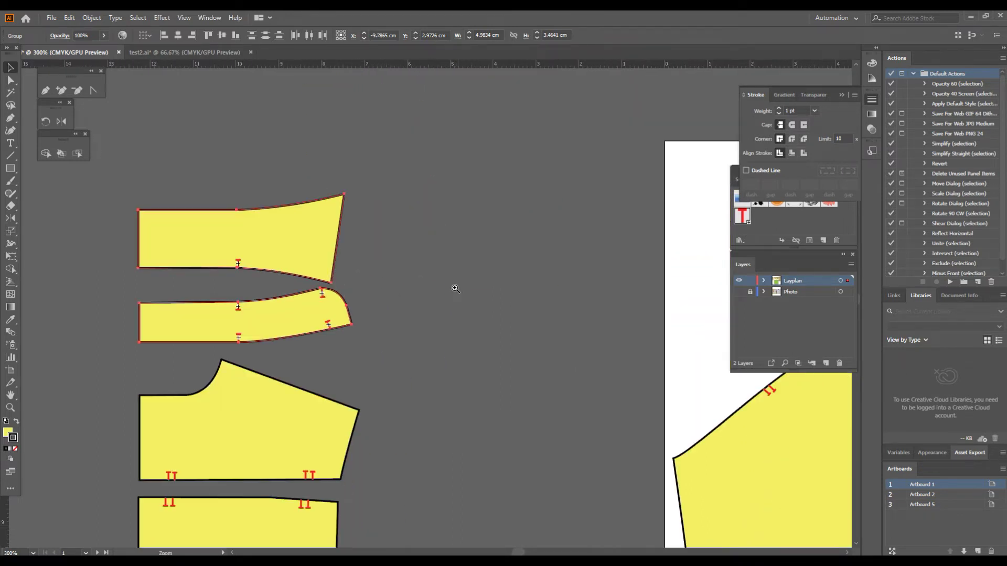
pyautogui.moveTo(438, 301); pyautogui.dragTo(621, 216)
pyautogui.click(521, 262)
pyautogui.click(491, 219)
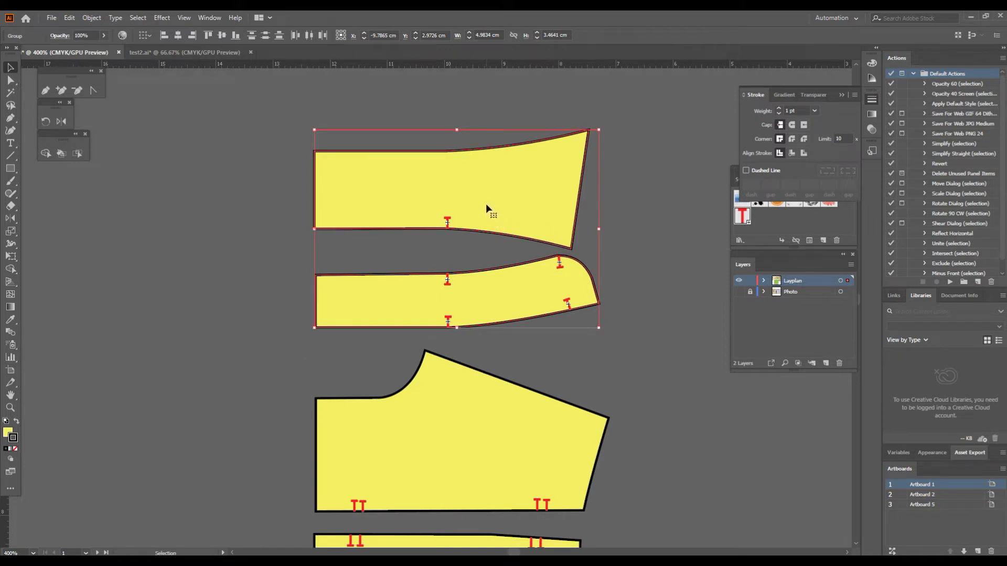
pyautogui.click(489, 112)
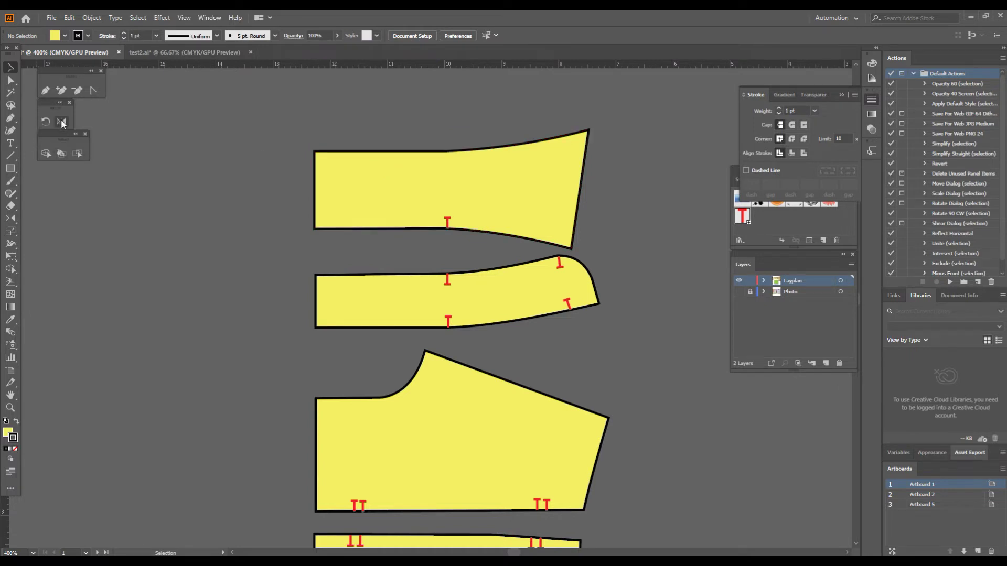
# Step: Create a reflected copy of the upper collar piece across the vertical axis through its left edge
pyautogui.click(347, 164)
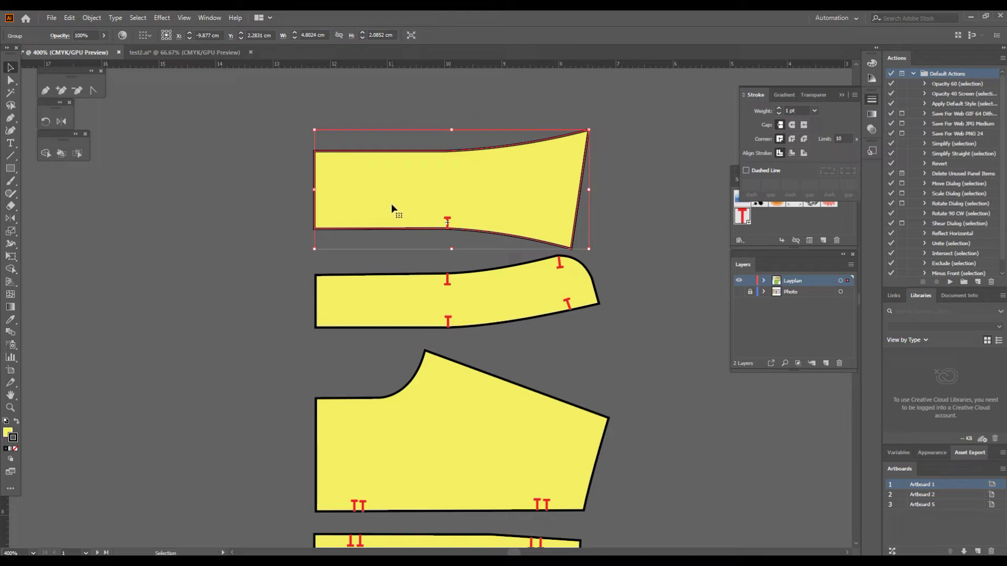
pyautogui.click(60, 122)
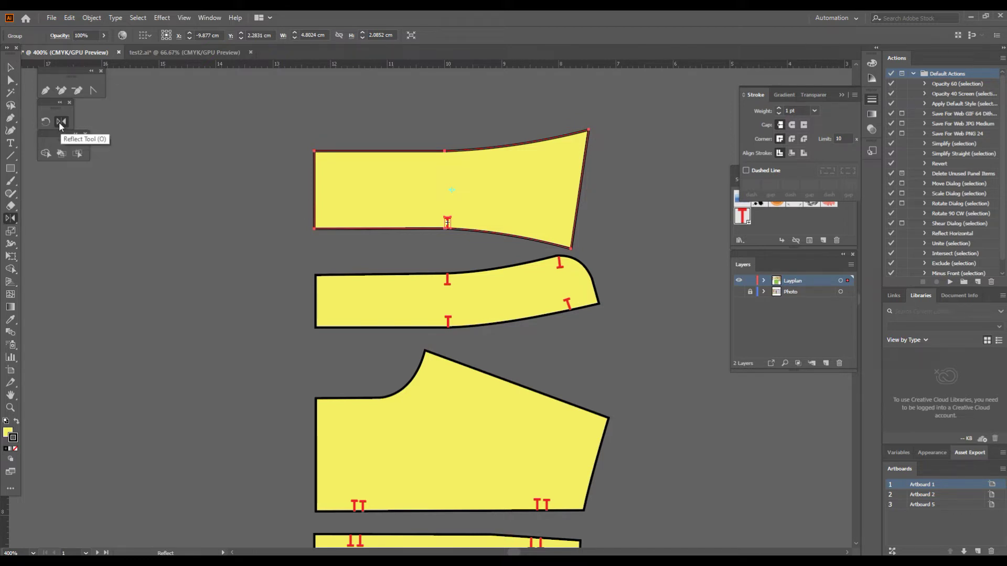
pyautogui.keyDown('alt'); pyautogui.click(314, 183); pyautogui.keyUp('alt')
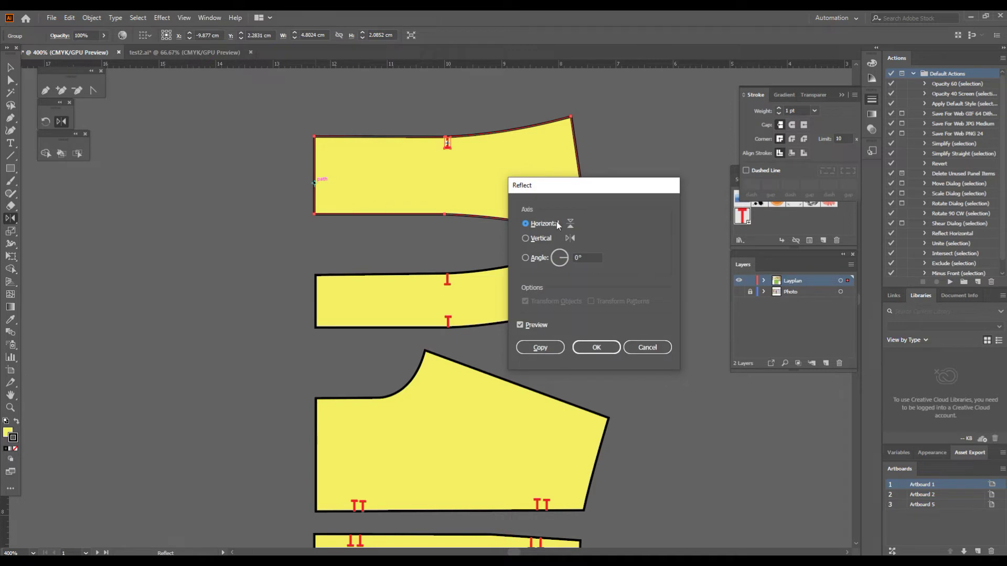
pyautogui.click(545, 243)
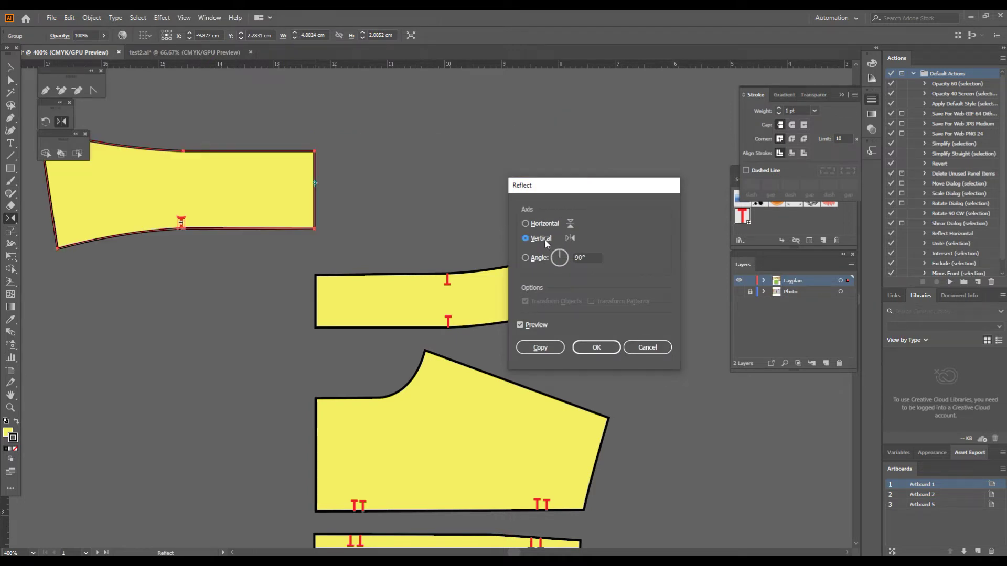
pyautogui.click(538, 351)
pyautogui.moveTo(258, 306); pyautogui.dragTo(307, 314)
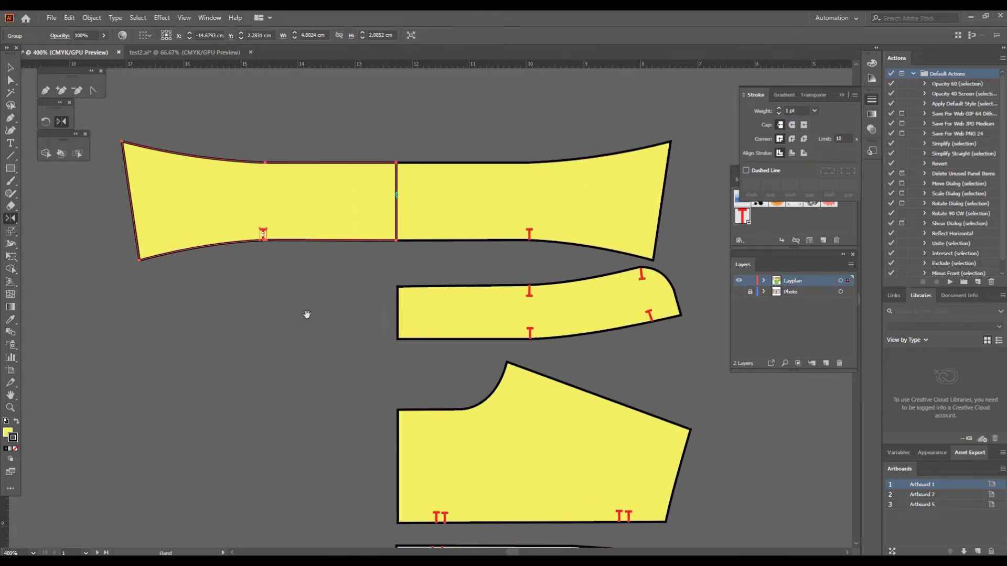
# Step: Merge the two mirrored halves of the upper collar into one shape with the Shape Builder tool
pyautogui.click(14, 69)
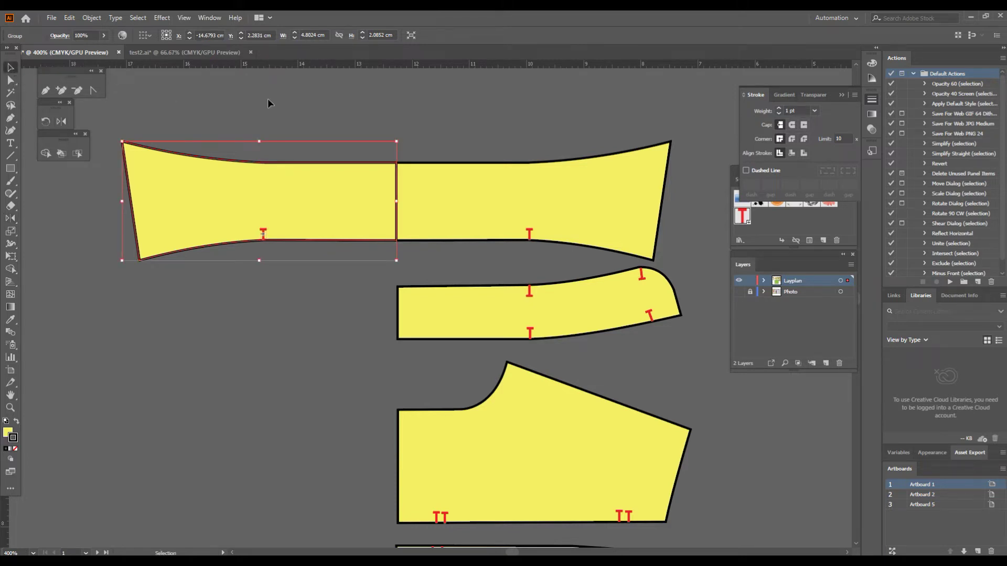
pyautogui.keyDown('shift'); pyautogui.click(451, 199); pyautogui.keyUp('shift')
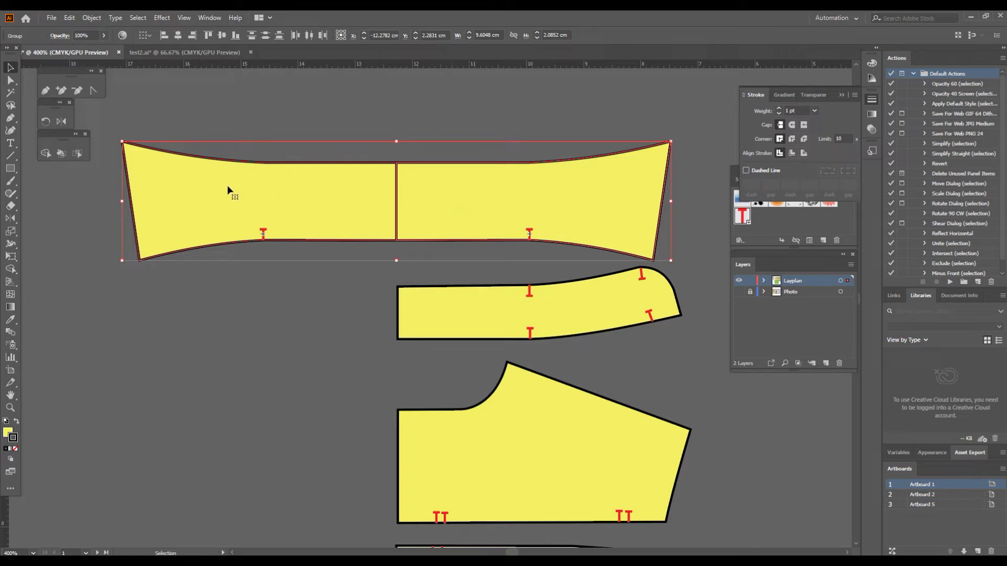
pyautogui.click(43, 157)
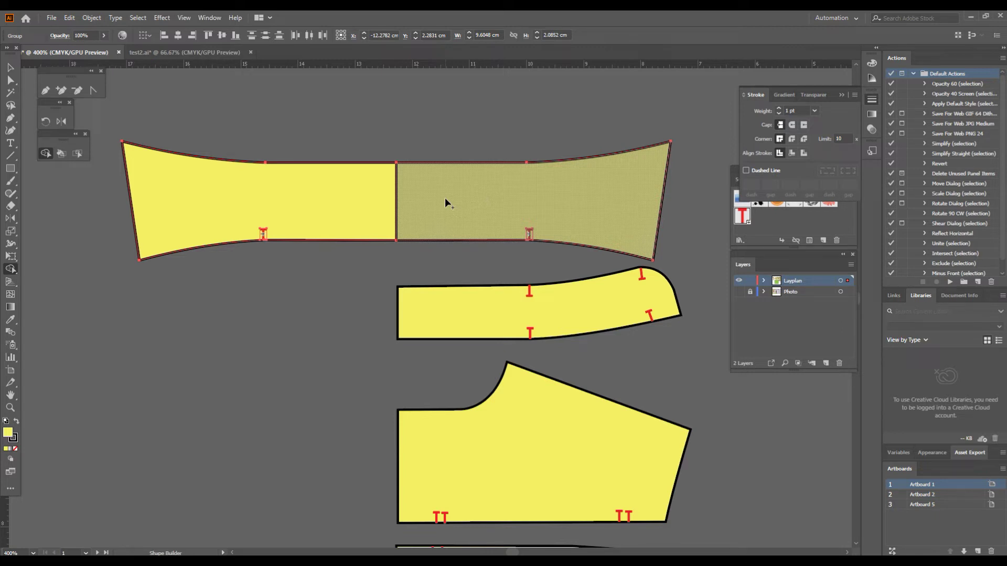
pyautogui.moveTo(445, 201); pyautogui.dragTo(335, 202)
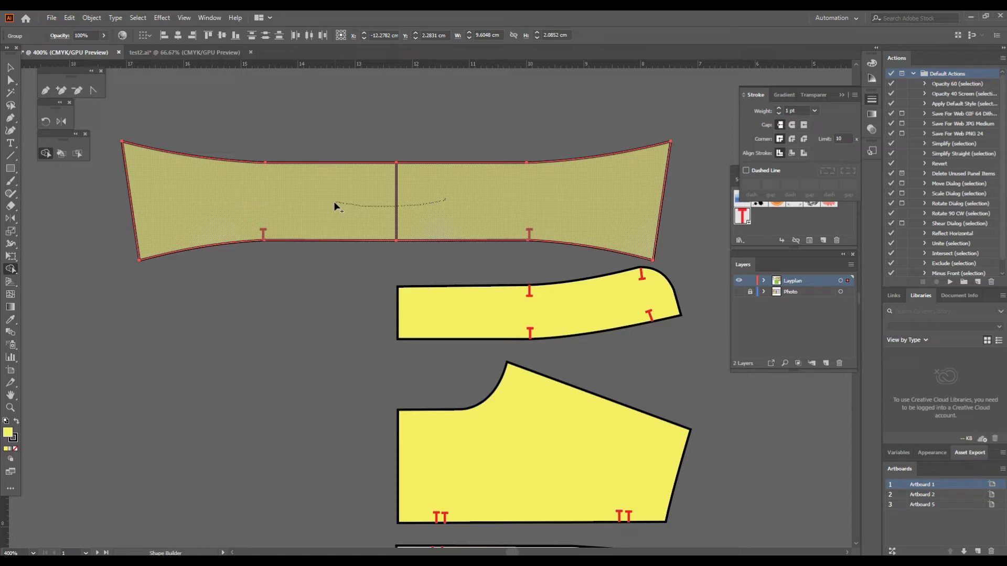
pyautogui.moveTo(336, 206); pyautogui.dragTo(336, 206)
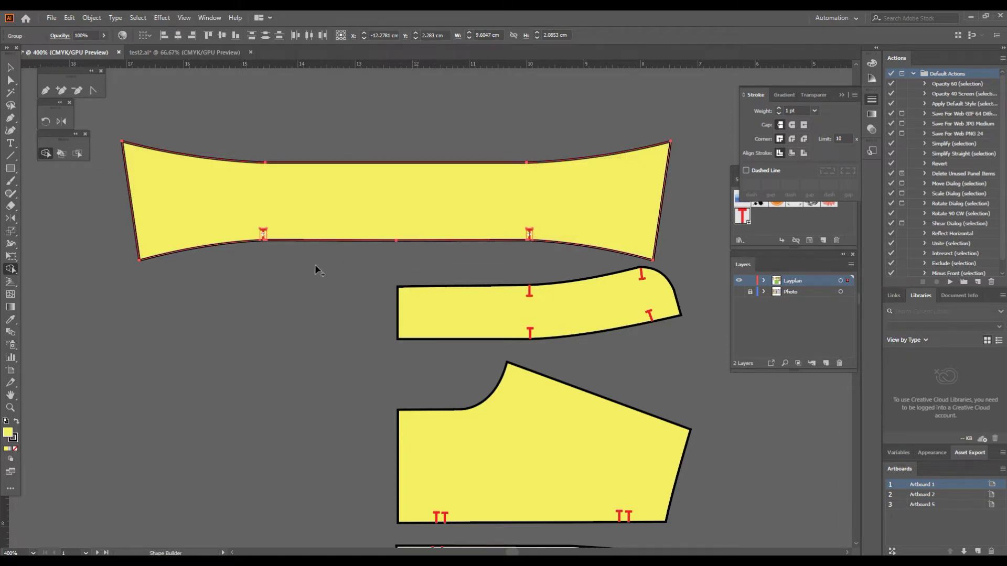
pyautogui.click(498, 214)
pyautogui.click(11, 68)
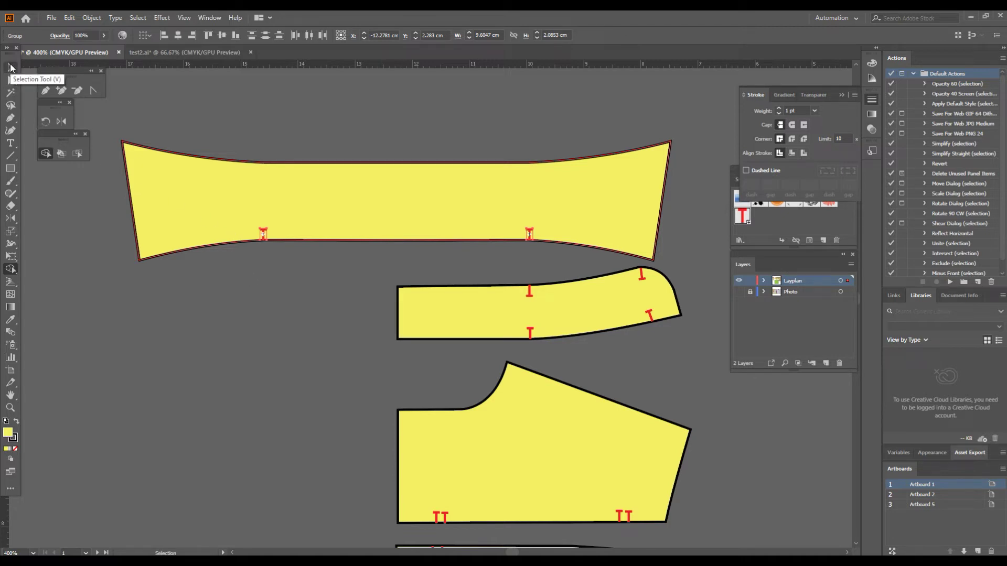
# Step: Undo a test move of the merged upper collar and group the collar with both its notch marks
pyautogui.click(314, 112)
pyautogui.moveTo(387, 216); pyautogui.dragTo(386, 169)
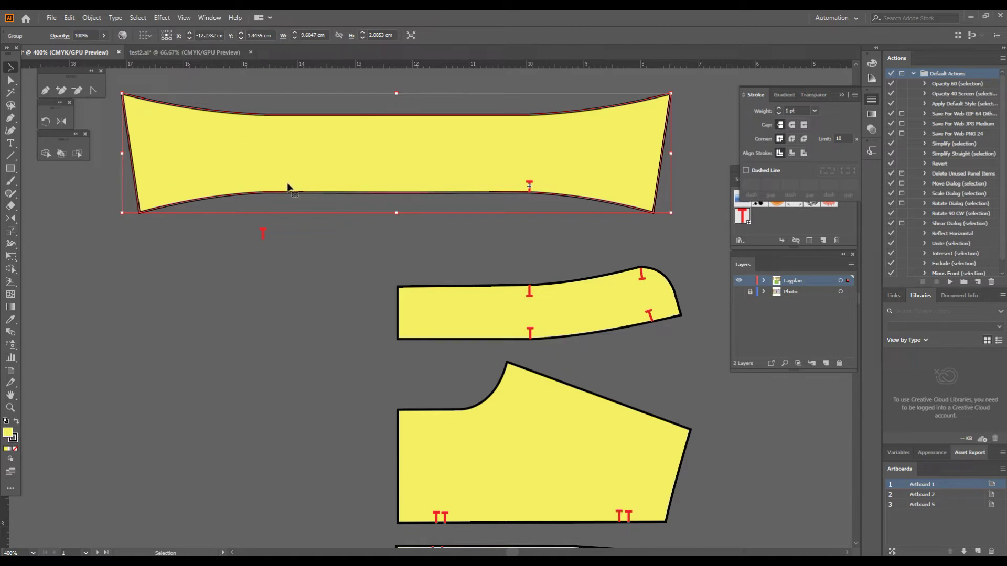
pyautogui.press('Down')
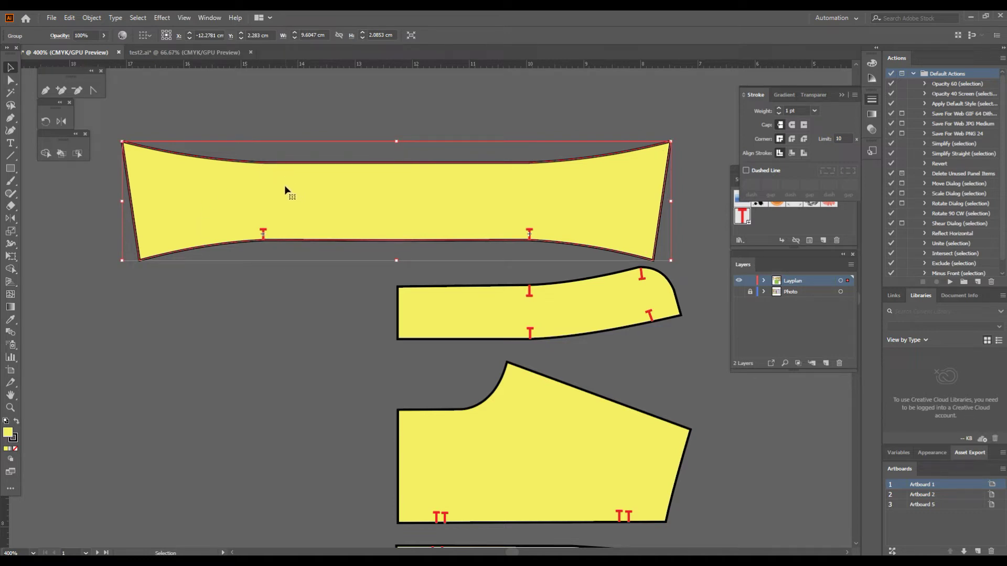
# Step: Create a reflected copy of the lower collar piece across the vertical axis through its left edge
pyautogui.scroll(-3, 322, 326)
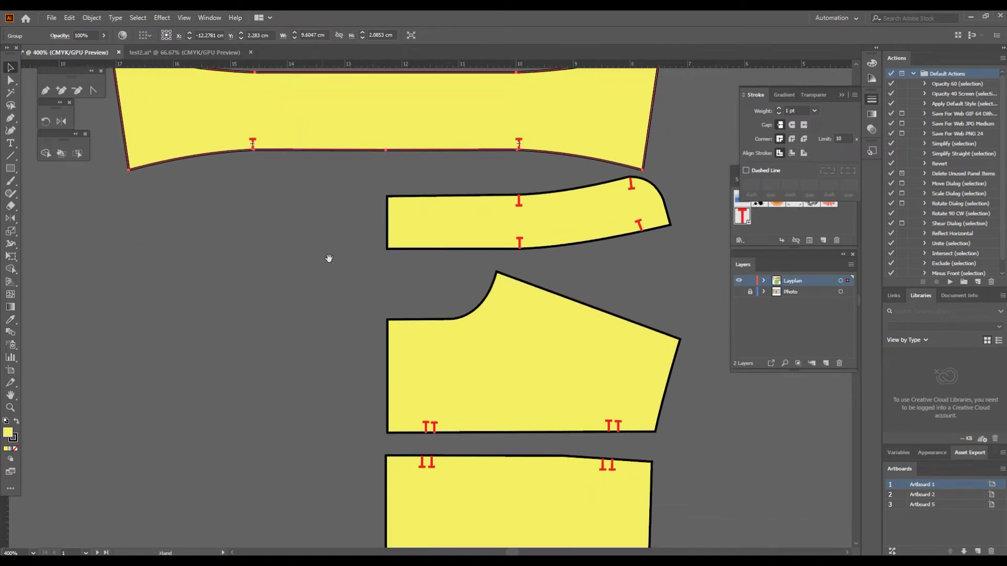
pyautogui.click(439, 275)
pyautogui.click(442, 248)
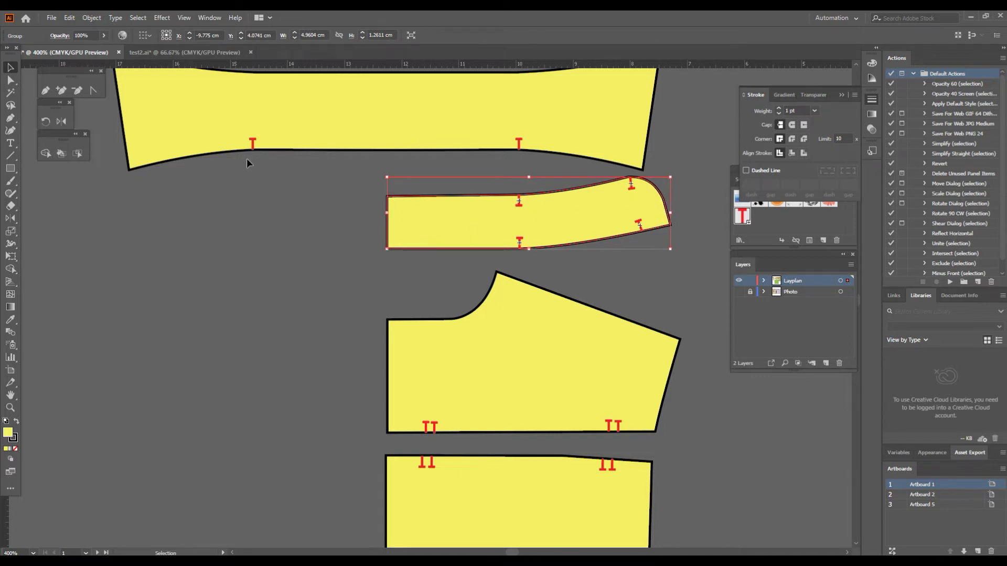
pyautogui.click(61, 121)
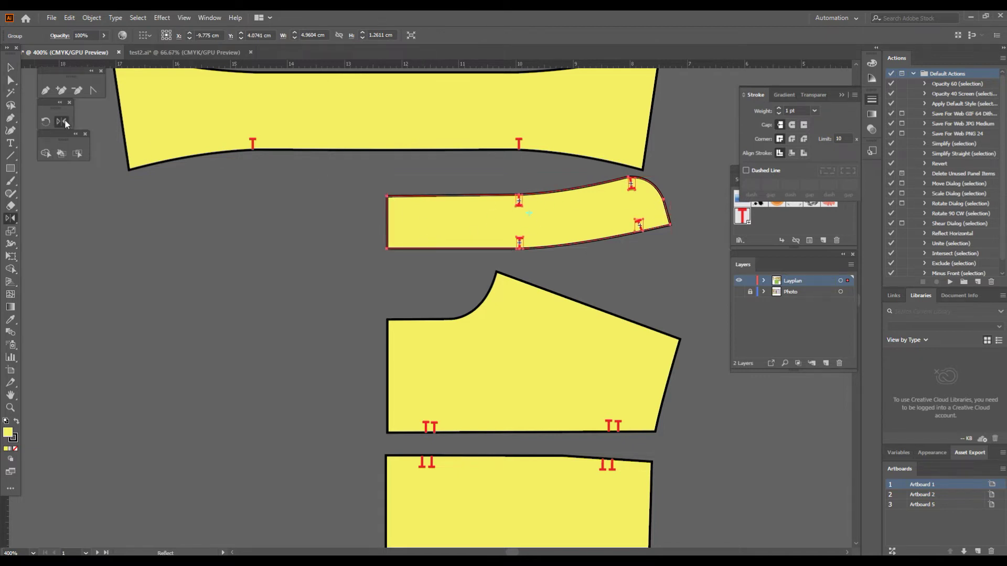
pyautogui.keyDown('alt'); pyautogui.click(386, 215); pyautogui.keyUp('alt')
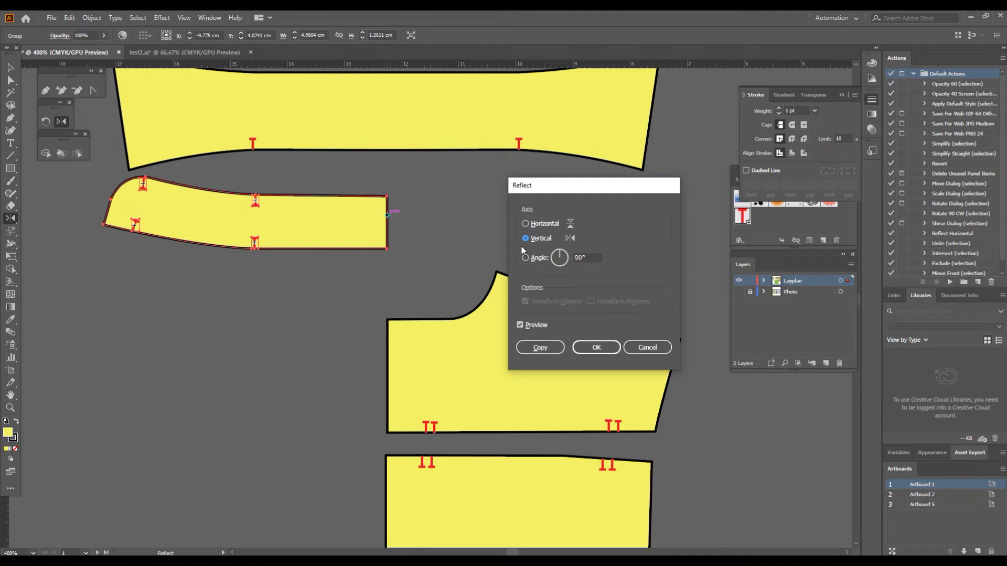
pyautogui.click(540, 348)
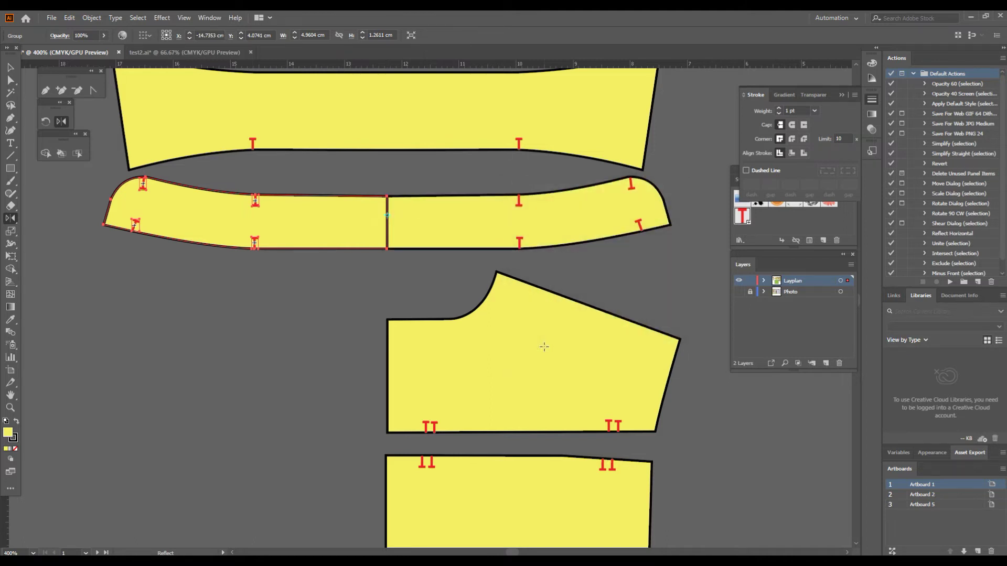
# Step: Merge the two mirrored halves of the lower collar into one shape with the Shape Builder tool
pyautogui.click(11, 69)
pyautogui.moveTo(276, 165); pyautogui.dragTo(435, 279)
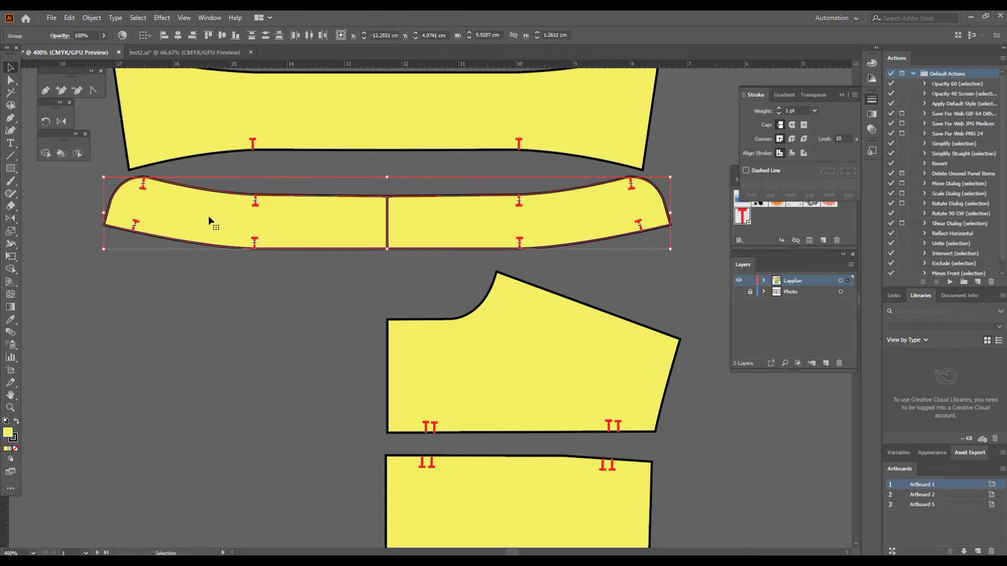
pyautogui.click(43, 154)
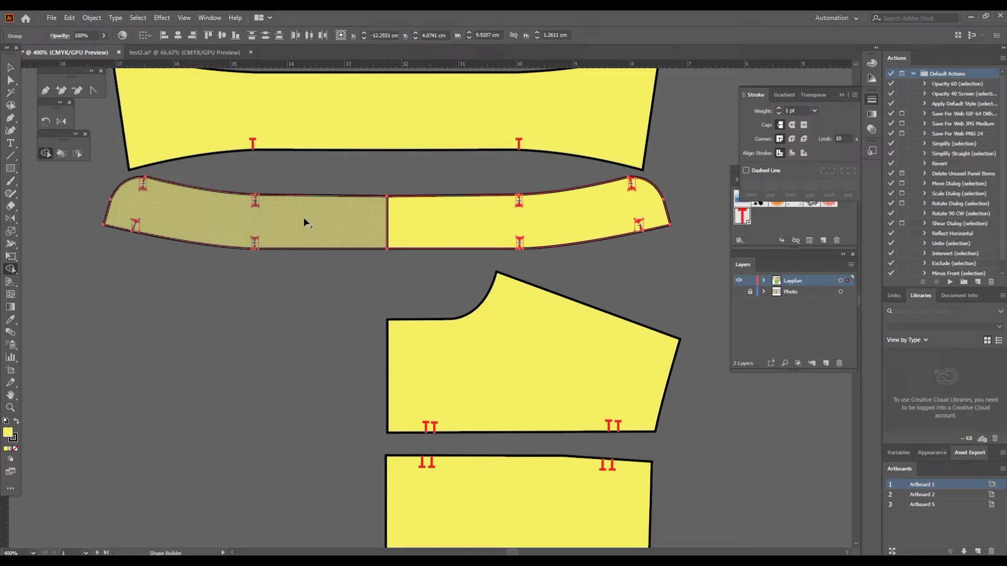
pyautogui.moveTo(303, 217); pyautogui.dragTo(460, 227)
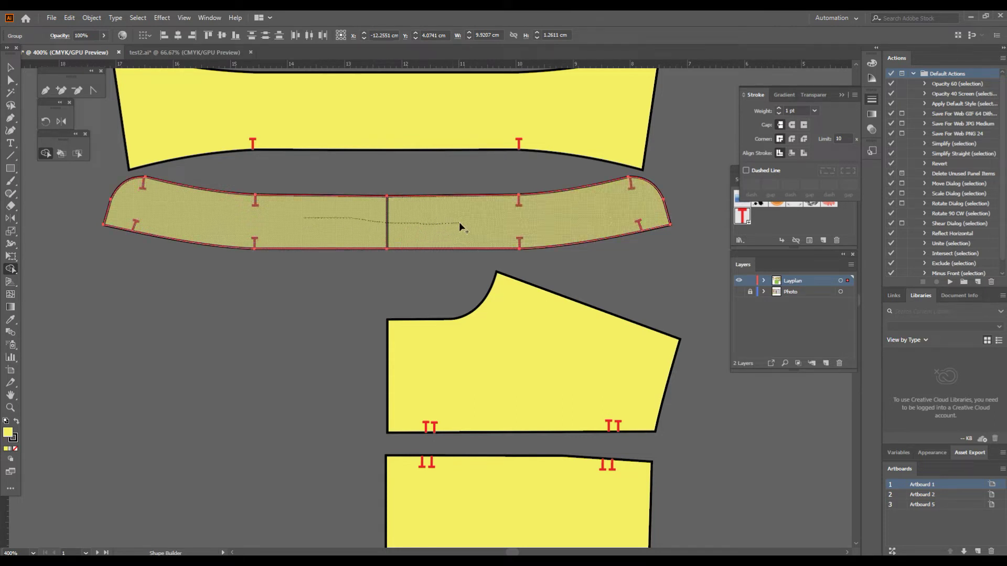
pyautogui.moveTo(460, 226); pyautogui.dragTo(459, 224)
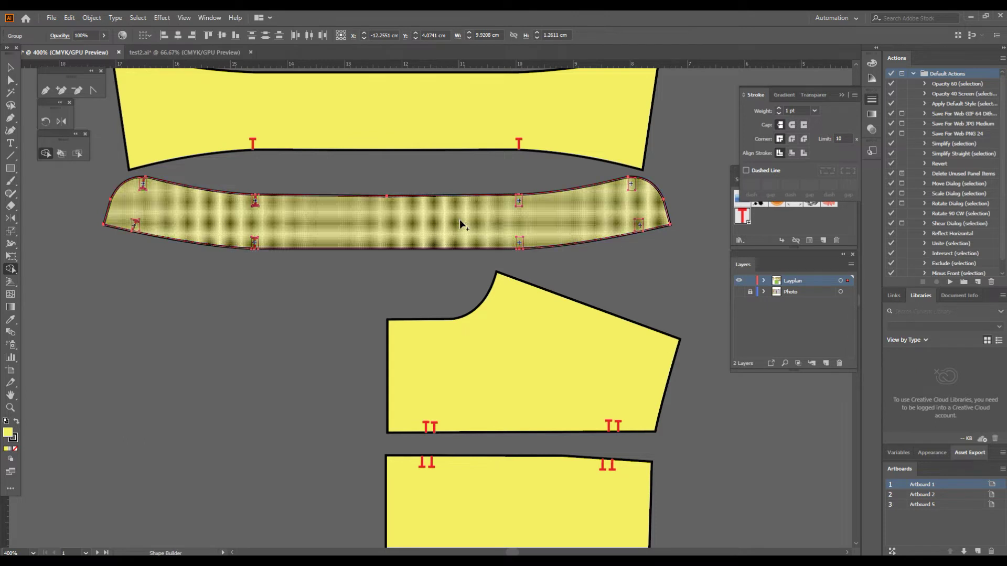
pyautogui.click(15, 67)
pyautogui.click(477, 169)
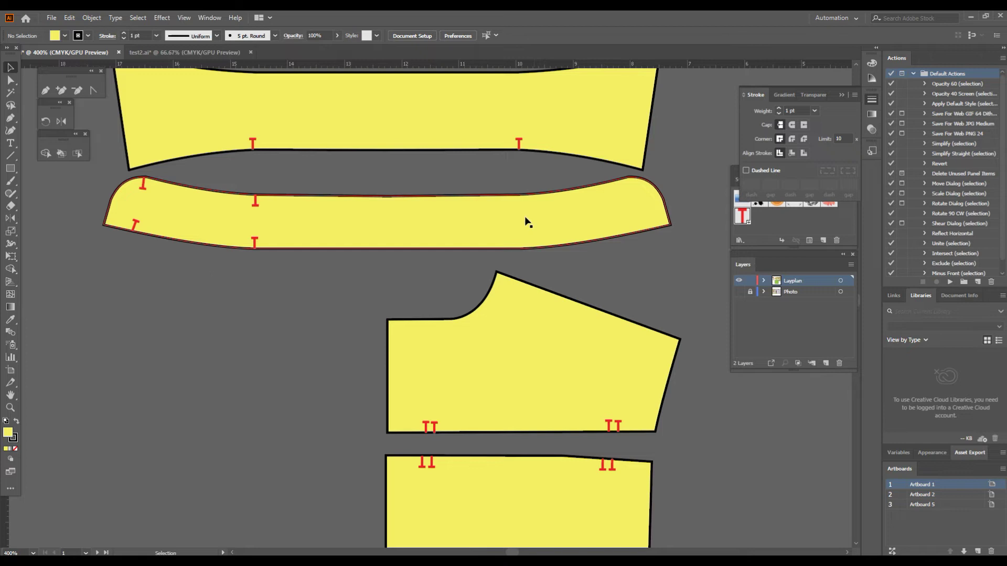
# Step: Send the merged lower collar to the back so that it lies behind the notch marks on its right half
pyautogui.click(376, 211)
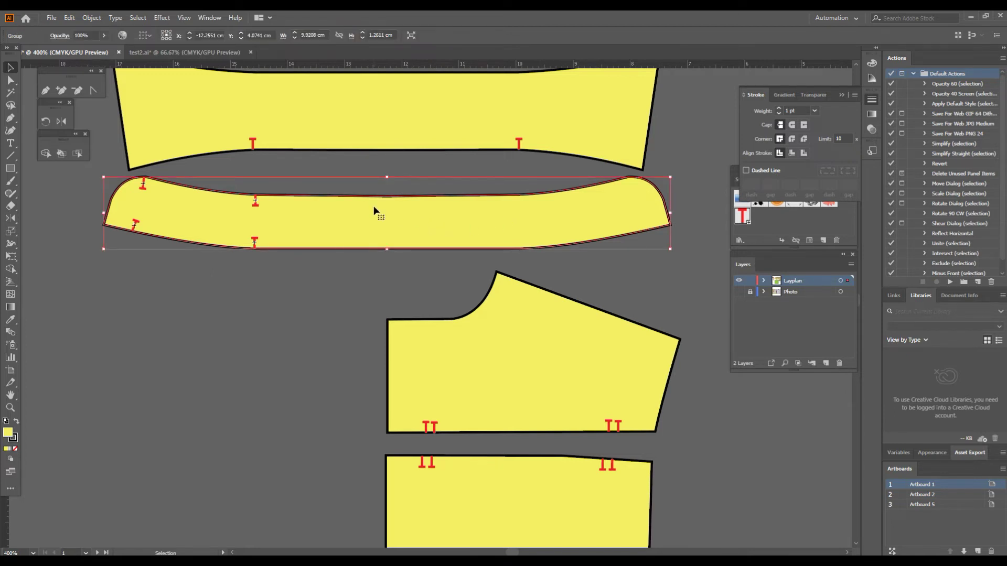
pyautogui.rightClick(374, 210)
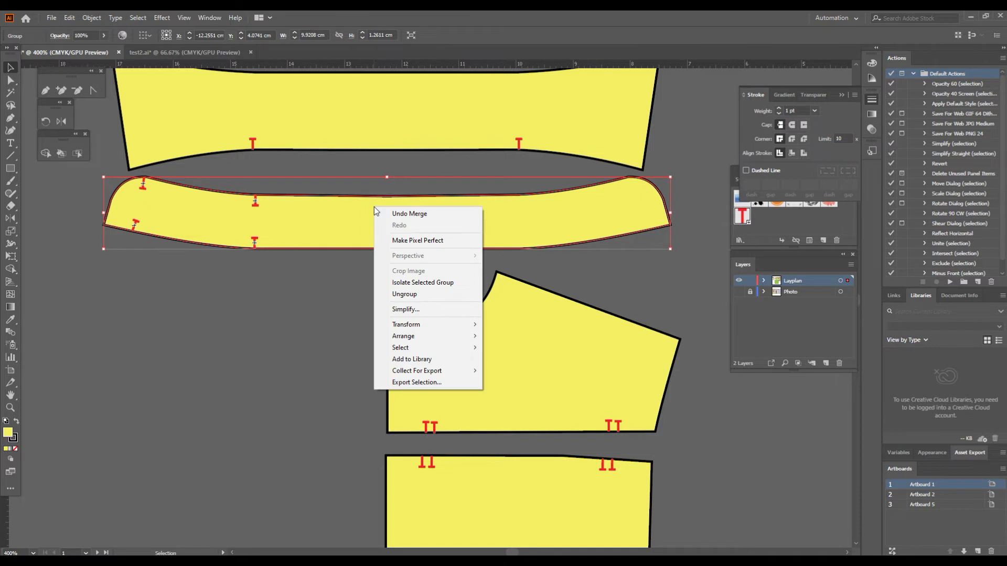
pyautogui.moveTo(430, 341)
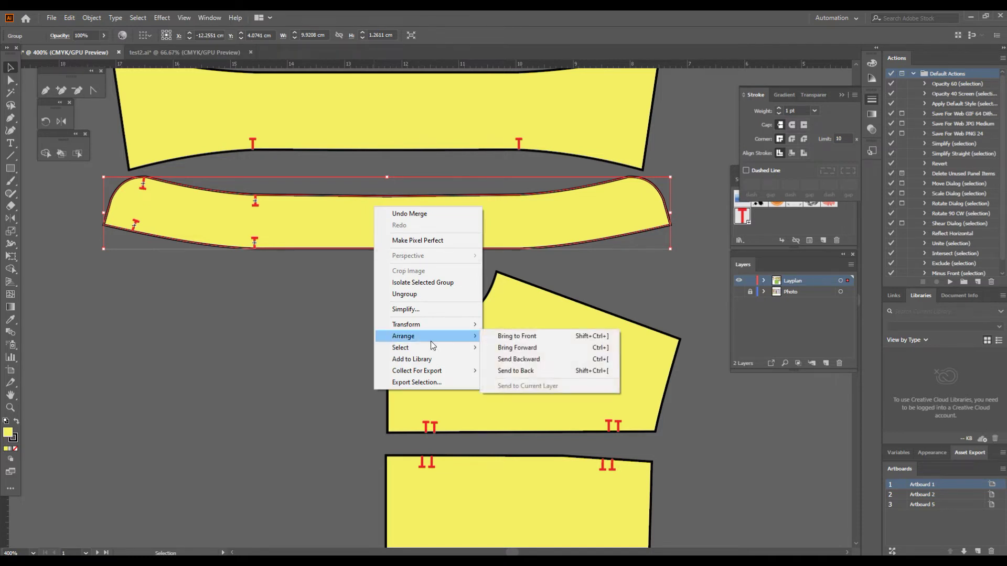
pyautogui.click(527, 372)
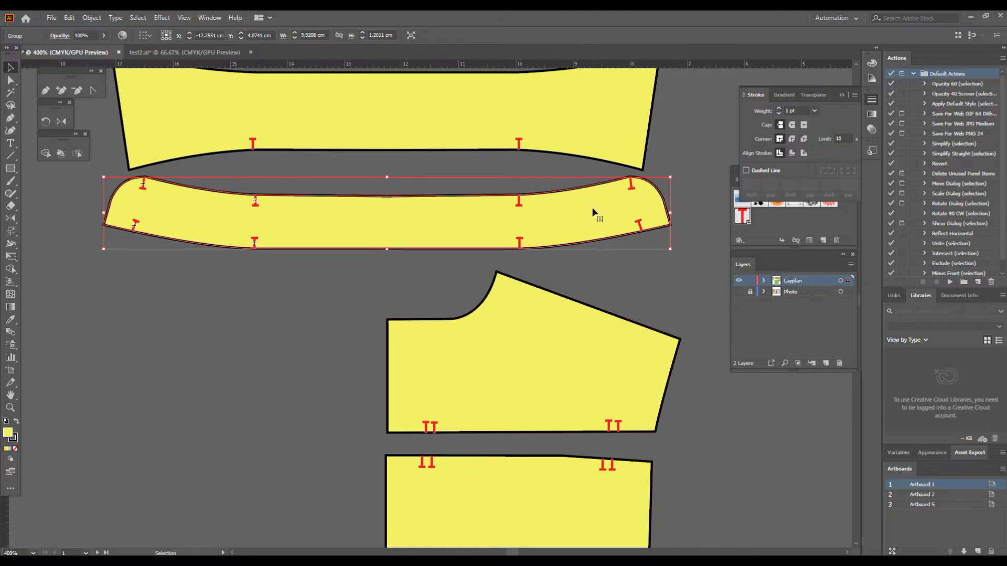
# Step: Group the merged lower collar with all of its notch marks
pyautogui.click(443, 164)
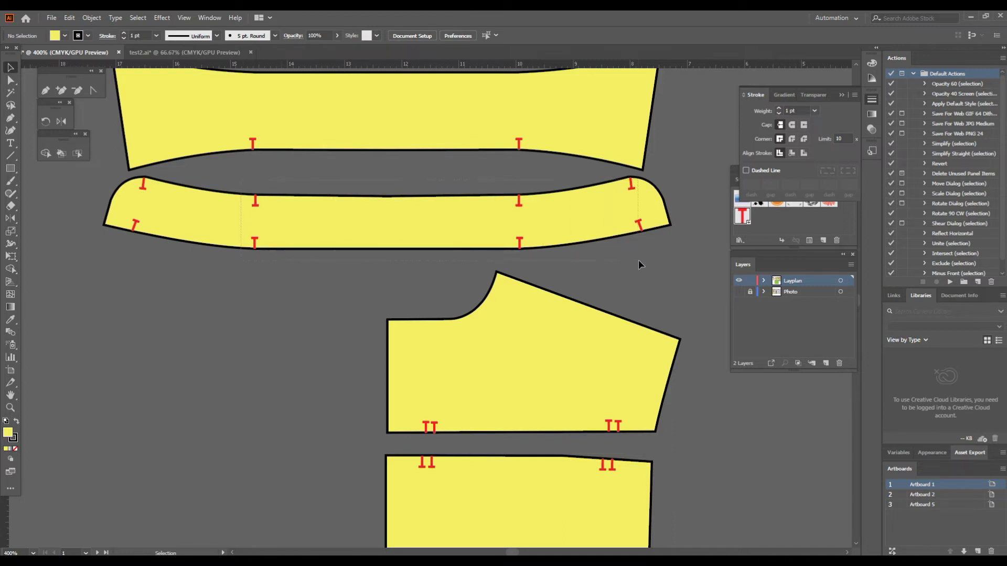
pyautogui.hotkey('ctrl', 'z')
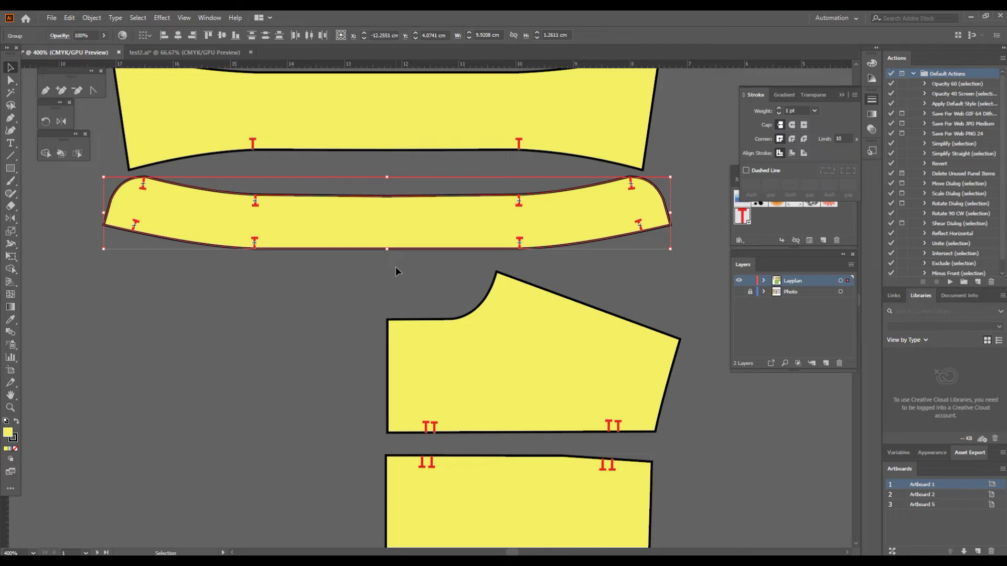
pyautogui.press('a')
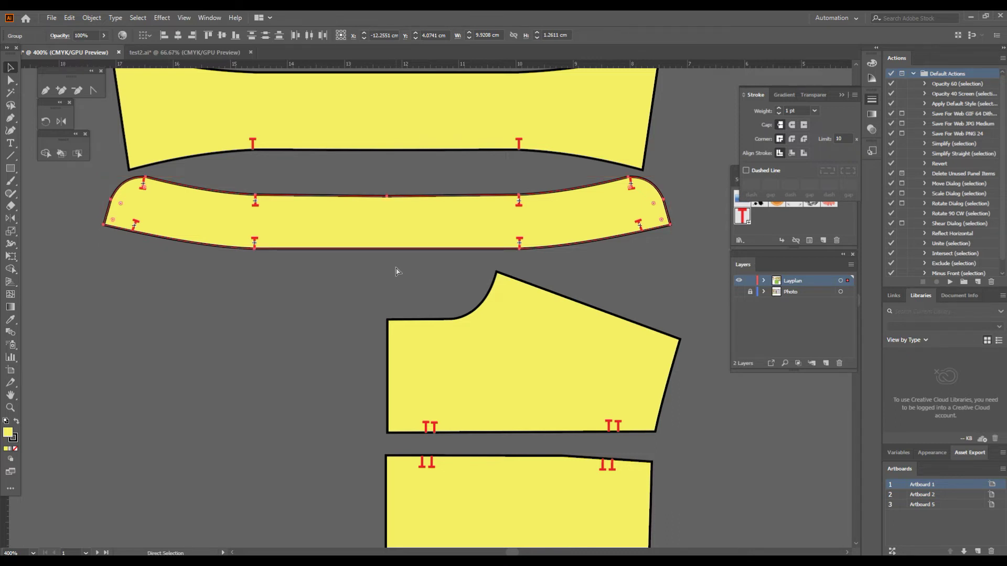
pyautogui.press('v')
pyautogui.click(393, 273)
# Step: Create a reflected copy of the half yoke piece across the vertical axis through its straight left edge
pyautogui.press('space')
pyautogui.moveTo(409, 283); pyautogui.dragTo(427, 166)
pyautogui.click(454, 226)
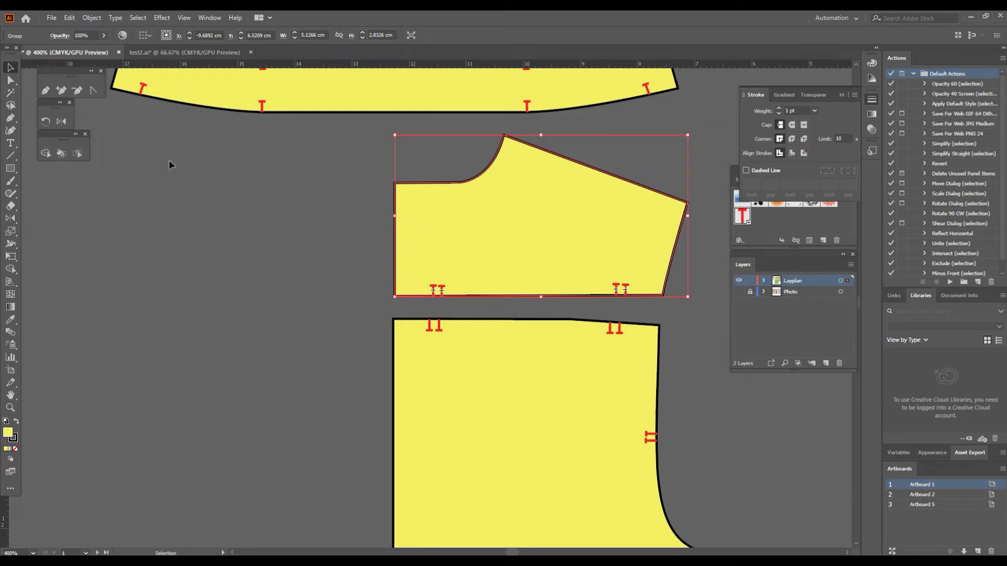
pyautogui.click(61, 122)
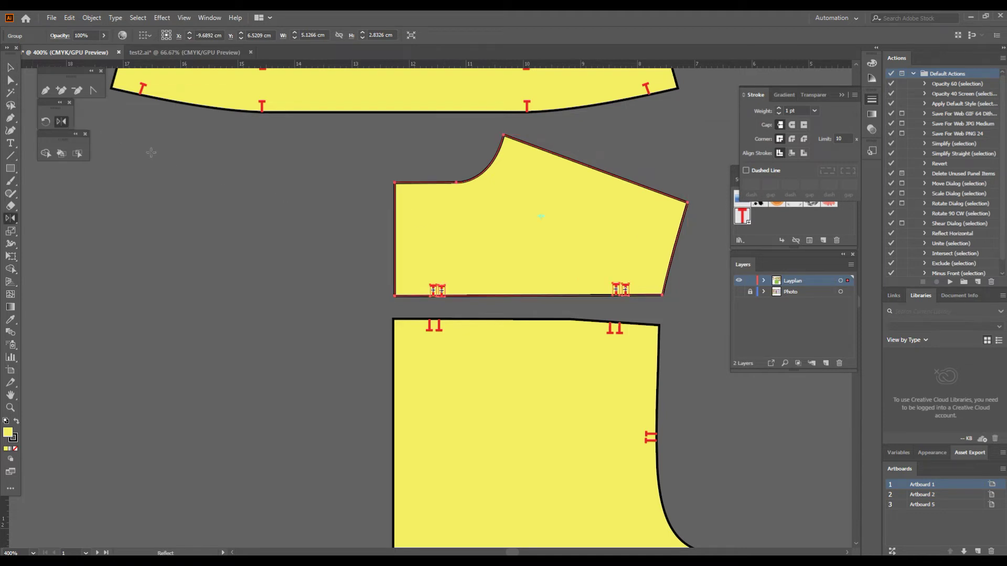
pyautogui.keyDown('alt'); pyautogui.click(395, 225); pyautogui.keyUp('alt')
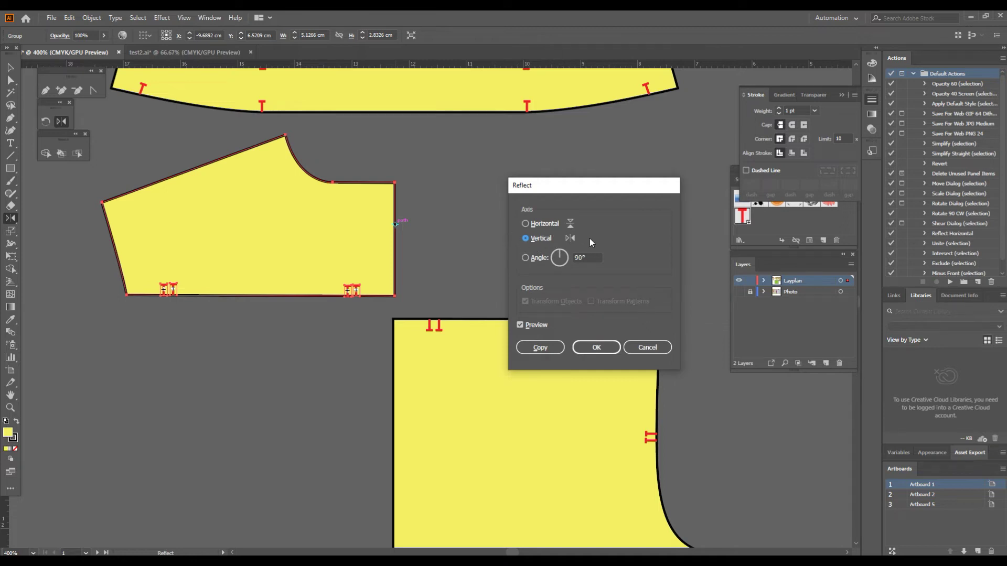
pyautogui.click(540, 348)
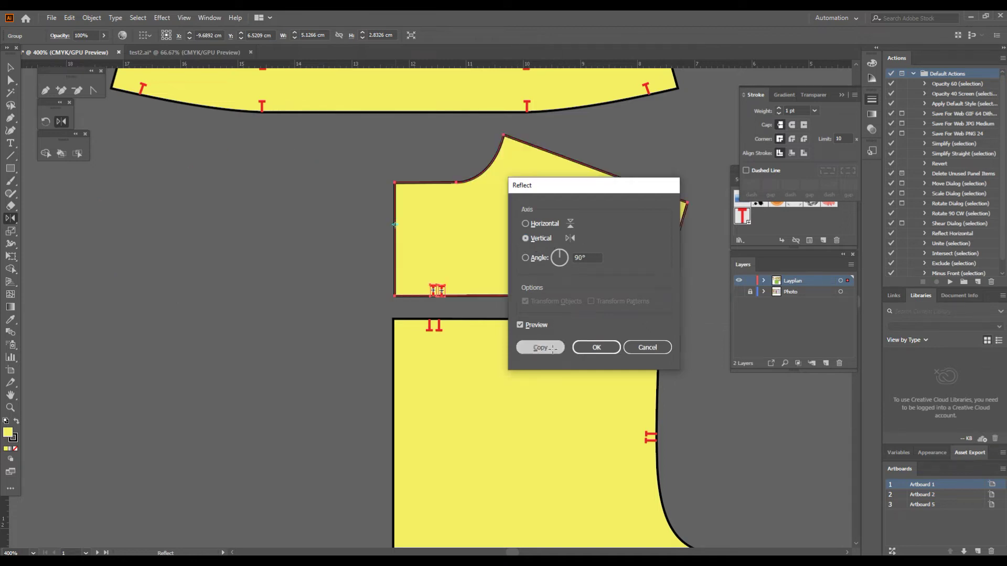
# Step: Merge the two mirrored halves of the yoke into one shape with the Shape Builder tool
pyautogui.click(13, 68)
pyautogui.click(195, 130)
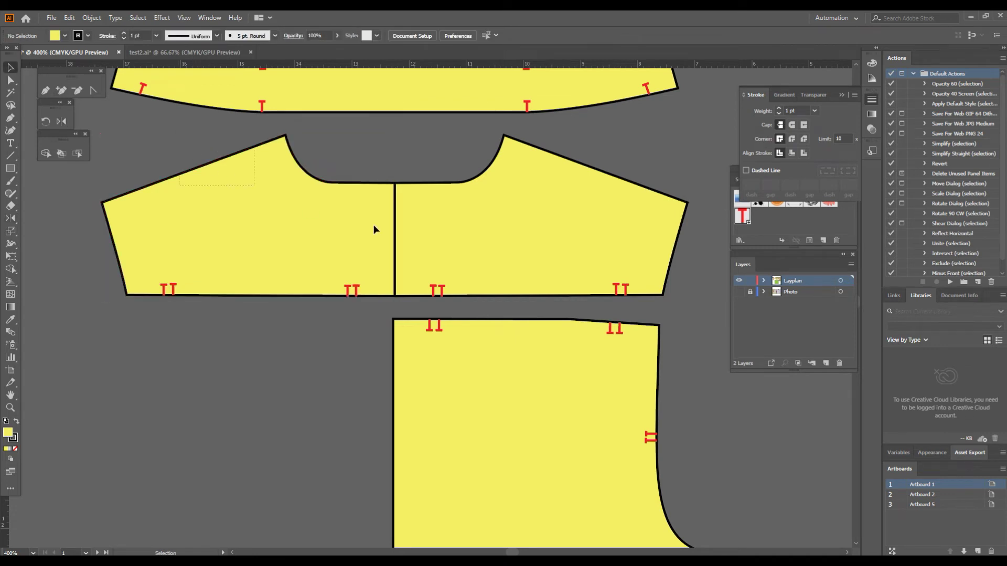
pyautogui.click(572, 245)
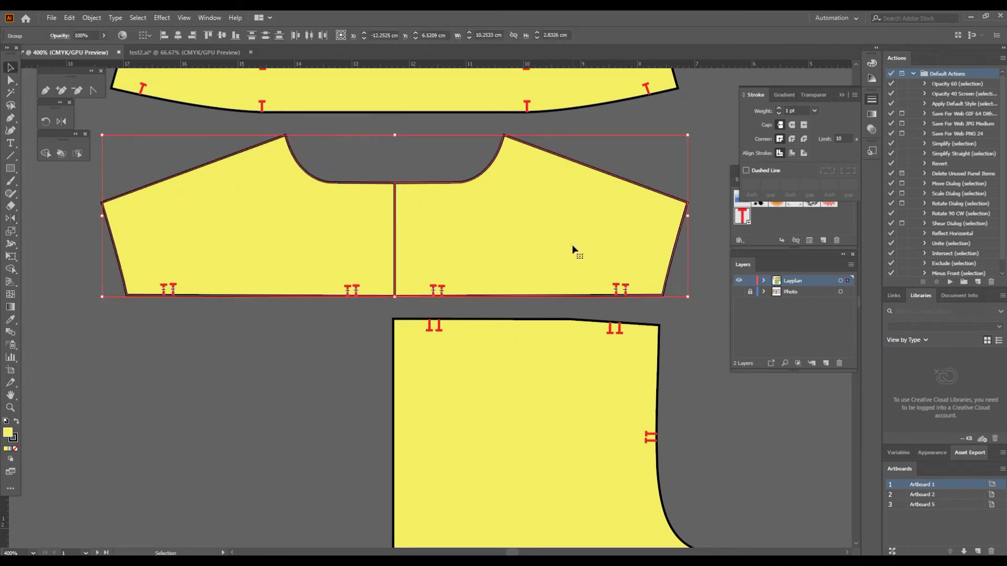
pyautogui.click(45, 153)
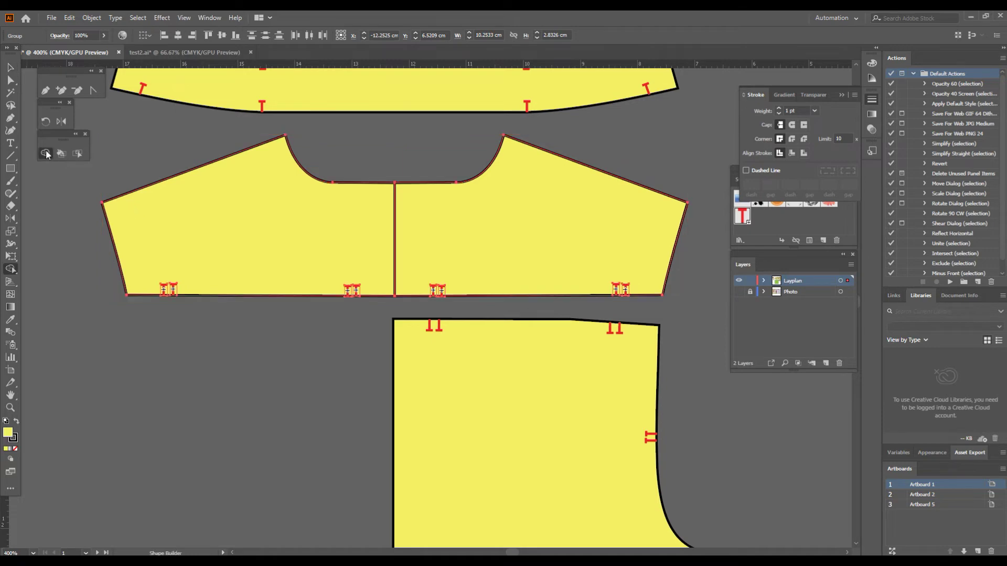
pyautogui.moveTo(313, 220); pyautogui.dragTo(502, 224)
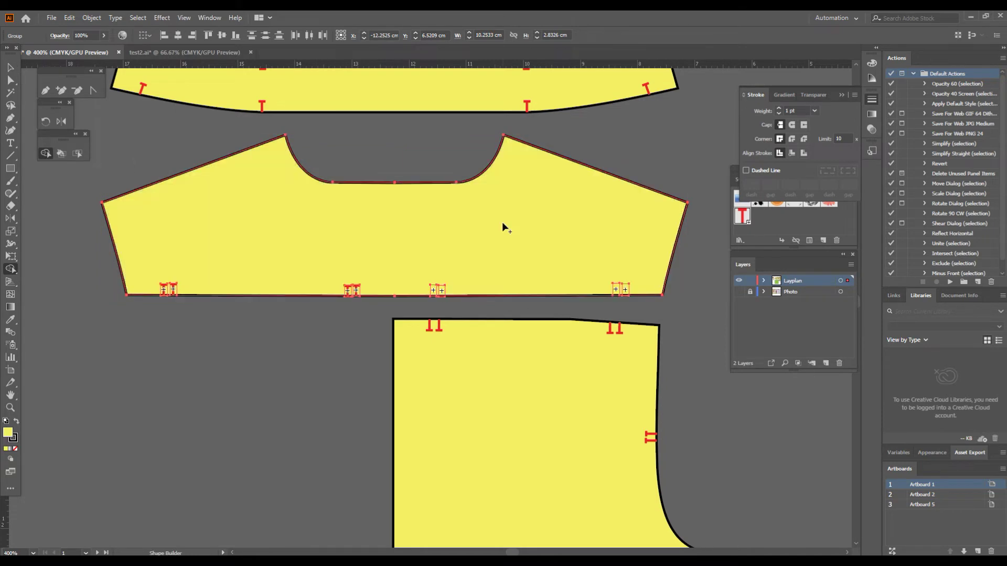
# Step: Send the merged yoke to the back behind its right-half notch marks and group it with all of its notches
pyautogui.click(10, 67)
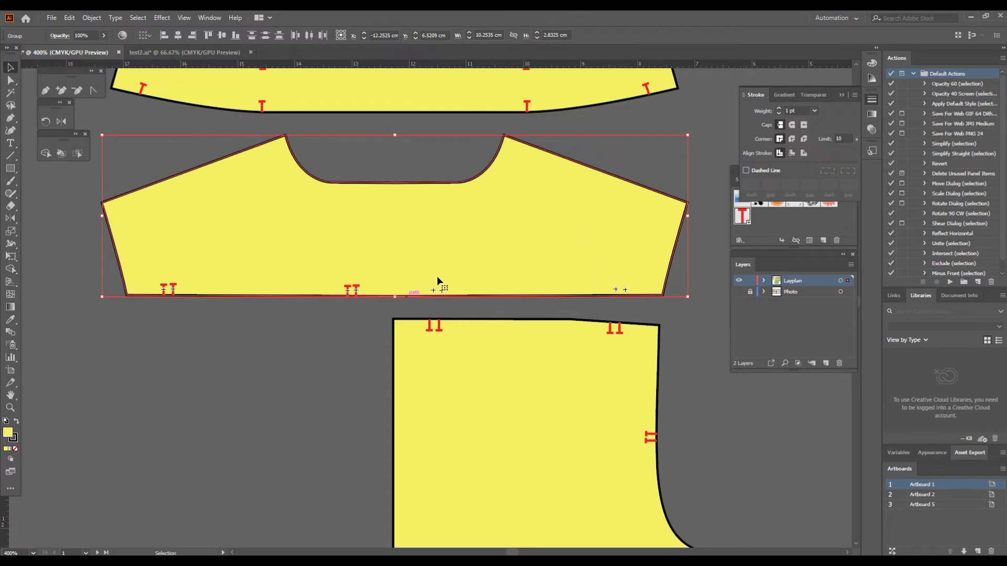
pyautogui.click(403, 133)
pyautogui.click(427, 215)
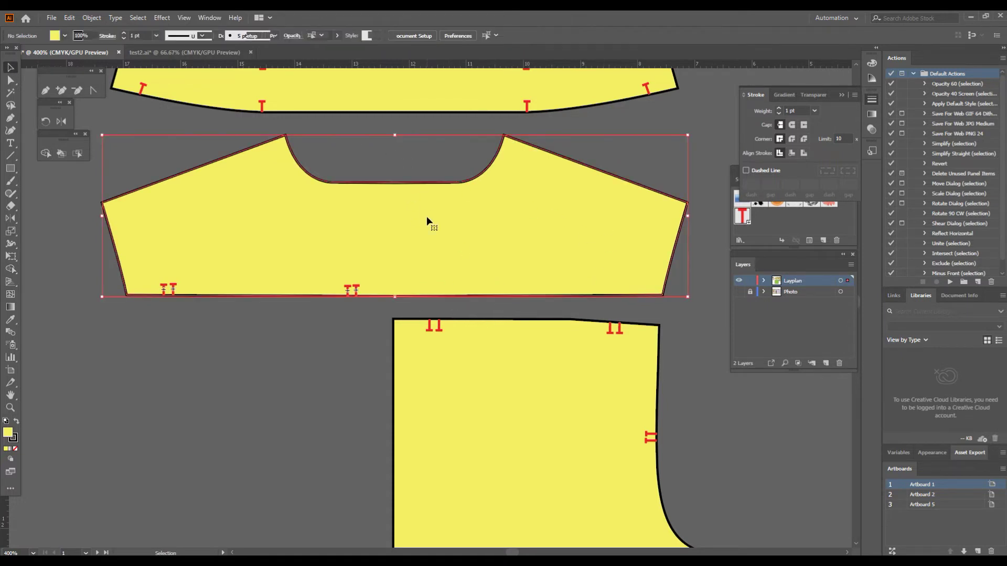
pyautogui.rightClick(392, 195)
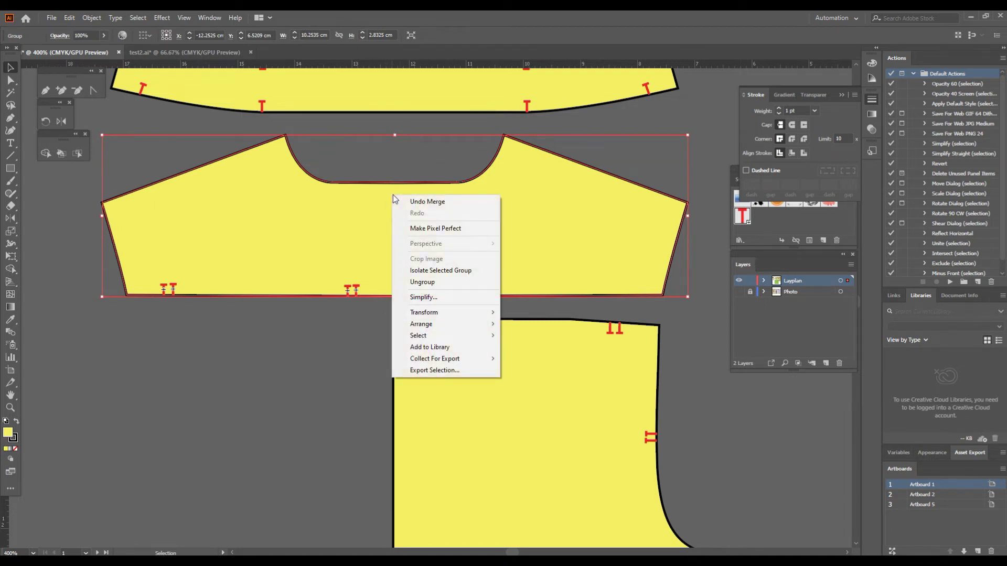
pyautogui.moveTo(460, 329)
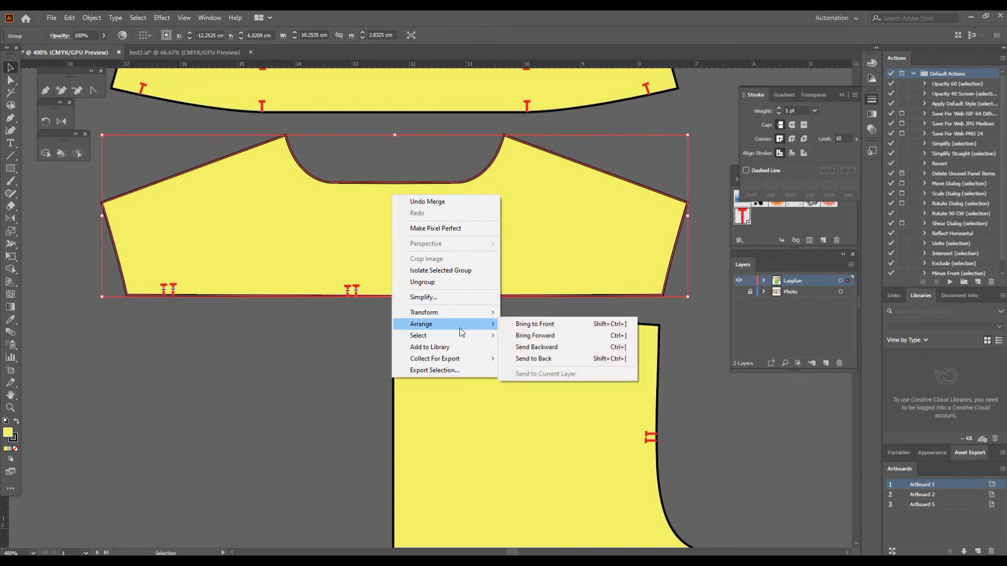
pyautogui.click(565, 358)
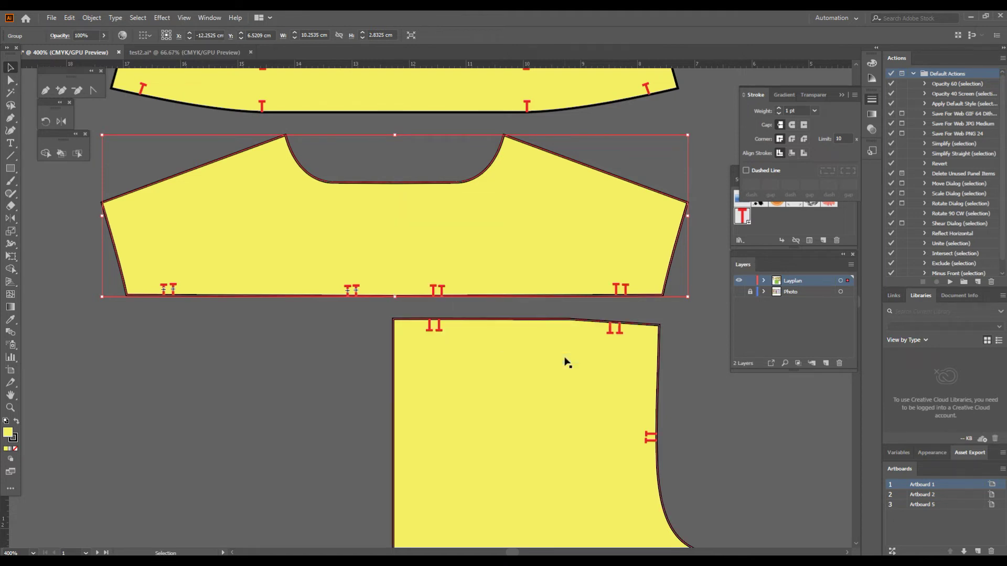
pyautogui.click(202, 364)
pyautogui.moveTo(214, 152); pyautogui.dragTo(644, 301)
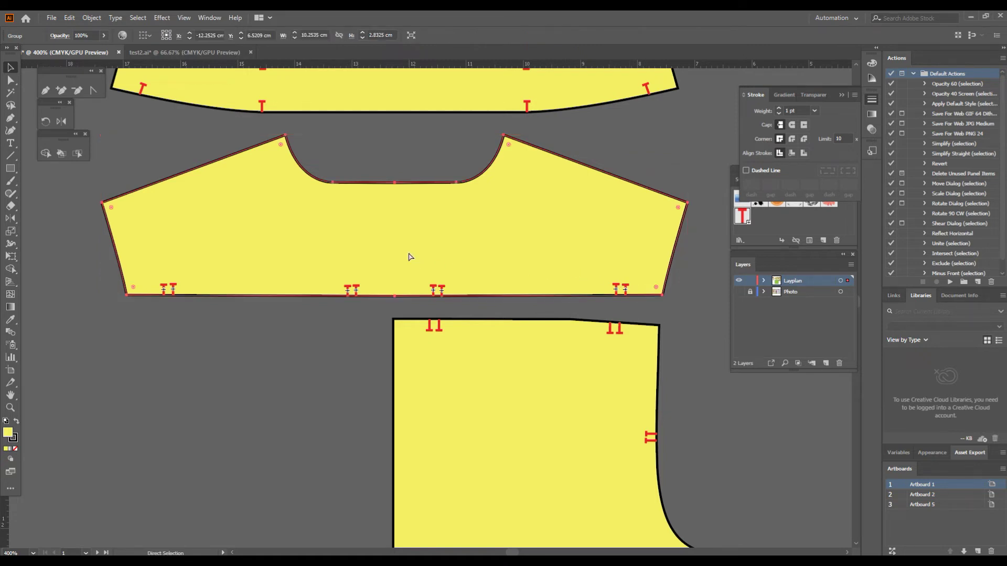
# Step: Create a reflected copy of the half back body piece across the vertical axis through its straight left edge
pyautogui.moveTo(383, 391); pyautogui.dragTo(372, 316)
pyautogui.scroll(-3, 373, 315)
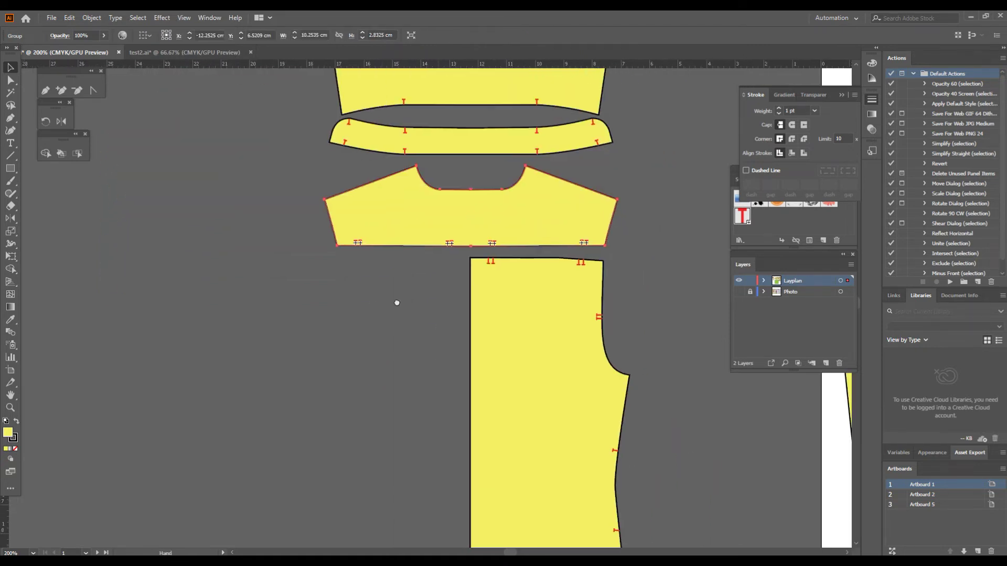
pyautogui.moveTo(405, 314); pyautogui.dragTo(395, 295)
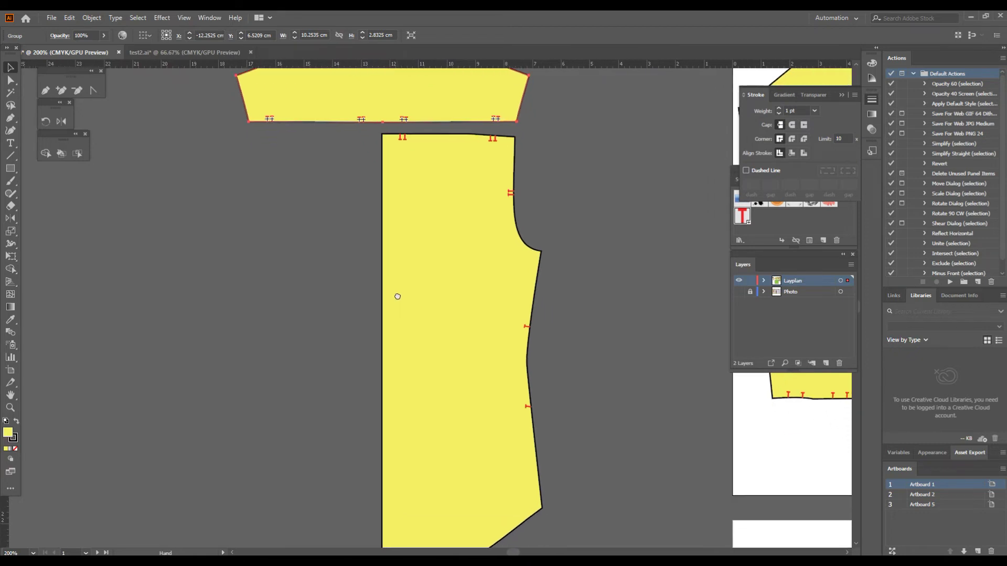
pyautogui.click(411, 220)
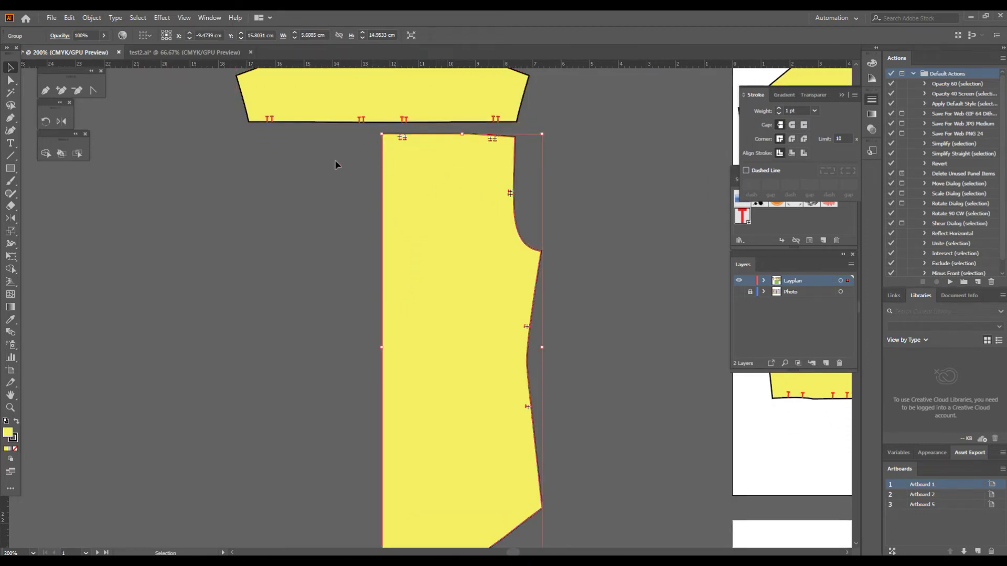
pyautogui.click(61, 121)
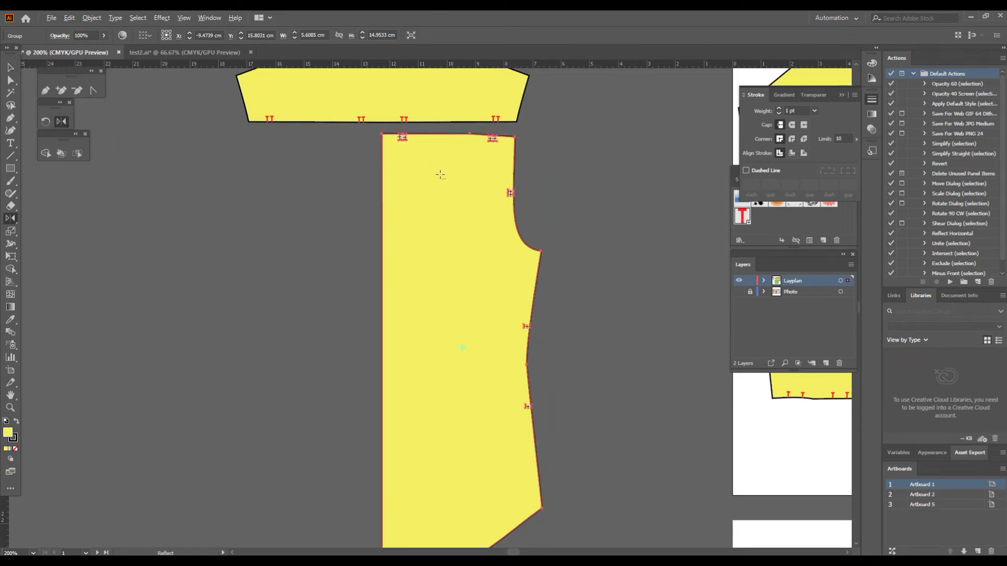
pyautogui.keyDown('alt'); pyautogui.click(381, 198); pyautogui.keyUp('alt')
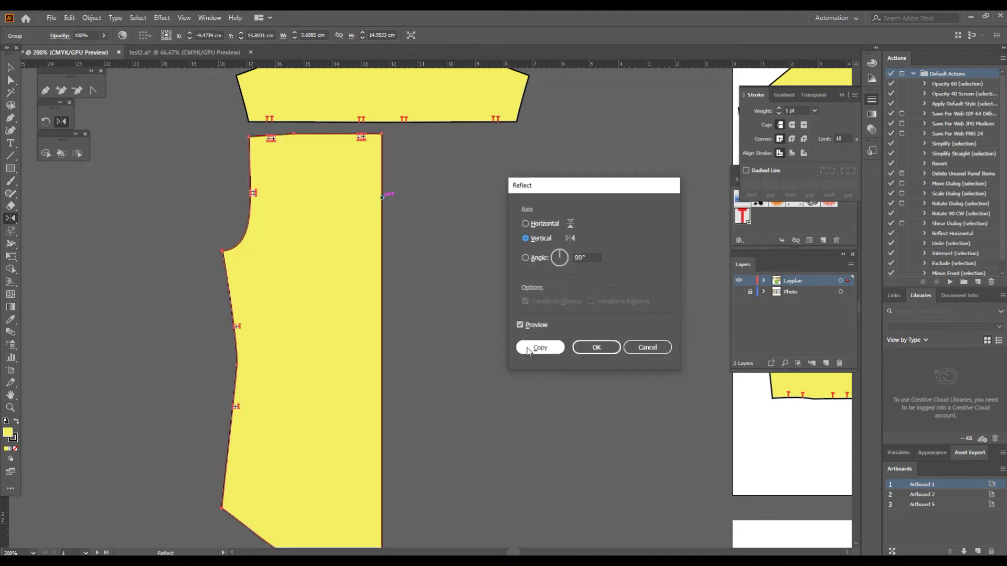
pyautogui.click(549, 349)
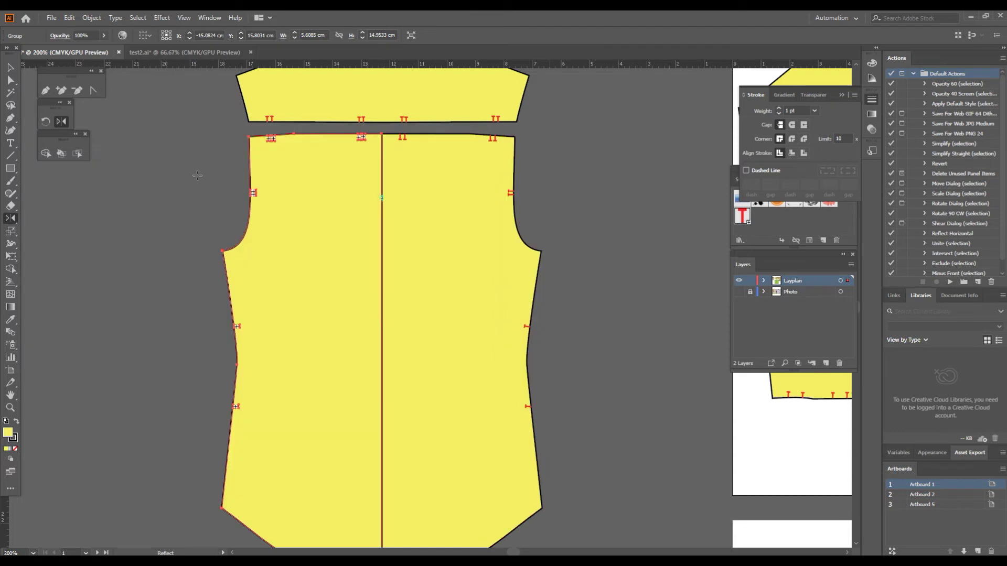
# Step: Merge the two mirrored halves of the back body into one shape with the Shape Builder tool
pyautogui.click(11, 67)
pyautogui.click(163, 153)
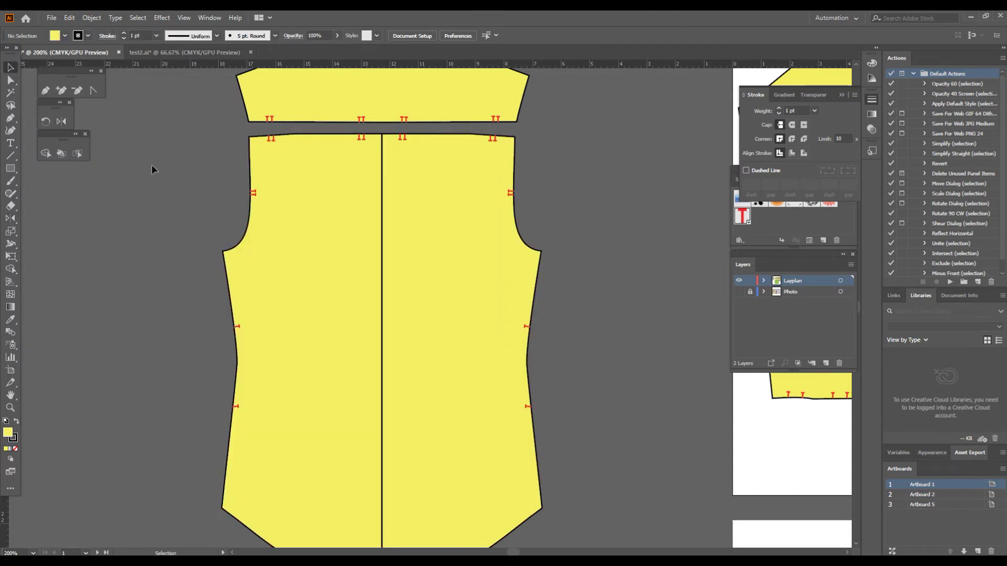
pyautogui.hotkey('ctrl', 'a')
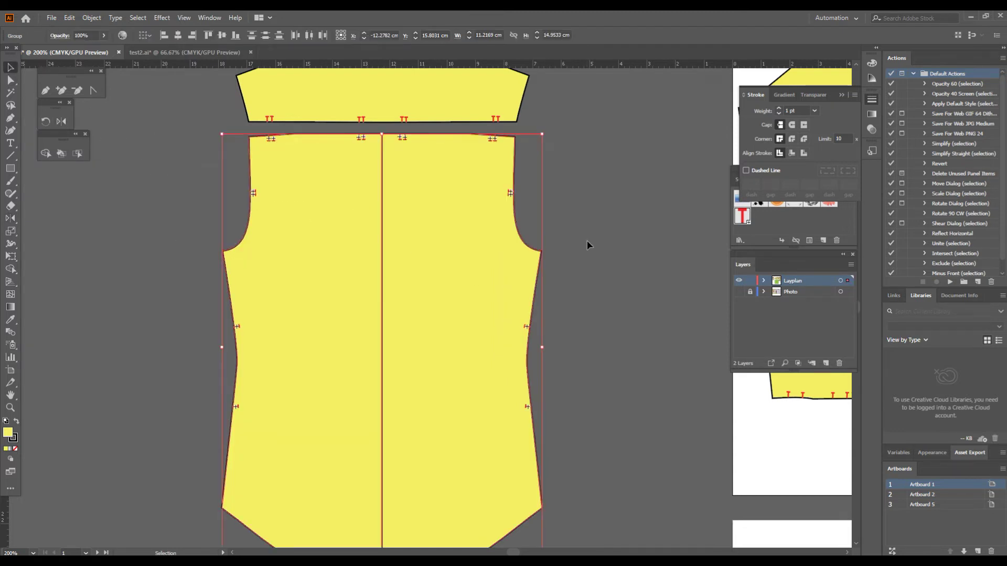
pyautogui.click(46, 154)
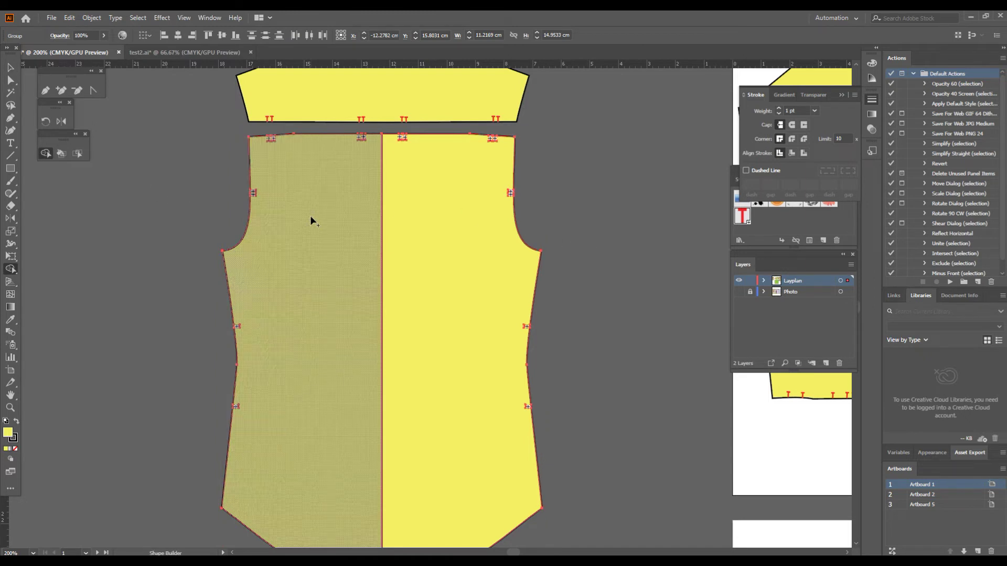
pyautogui.moveTo(307, 208); pyautogui.dragTo(496, 205)
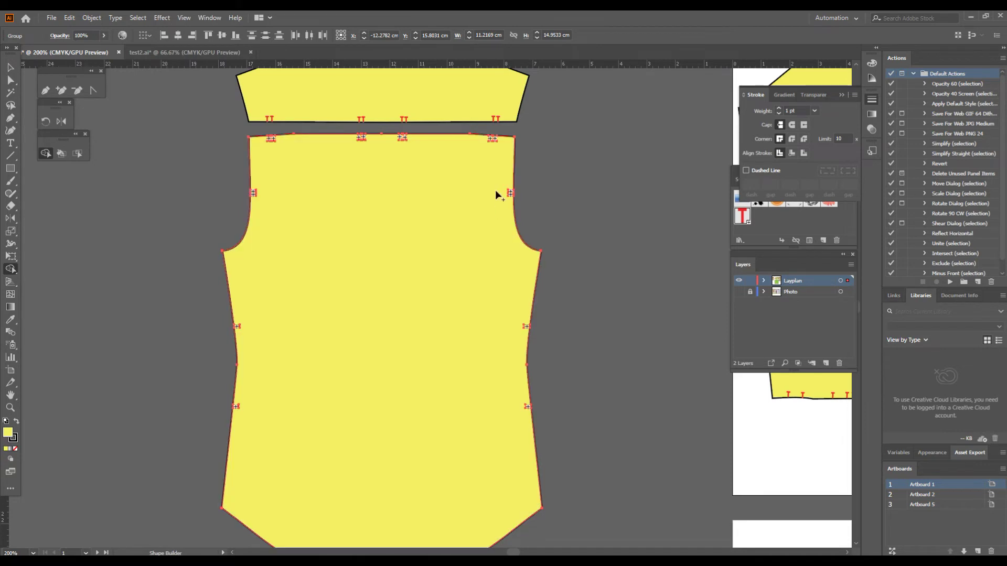
# Step: Send the merged back body to the back behind its right-half notch marks and group it with all of its notches
pyautogui.click(8, 67)
pyautogui.click(571, 197)
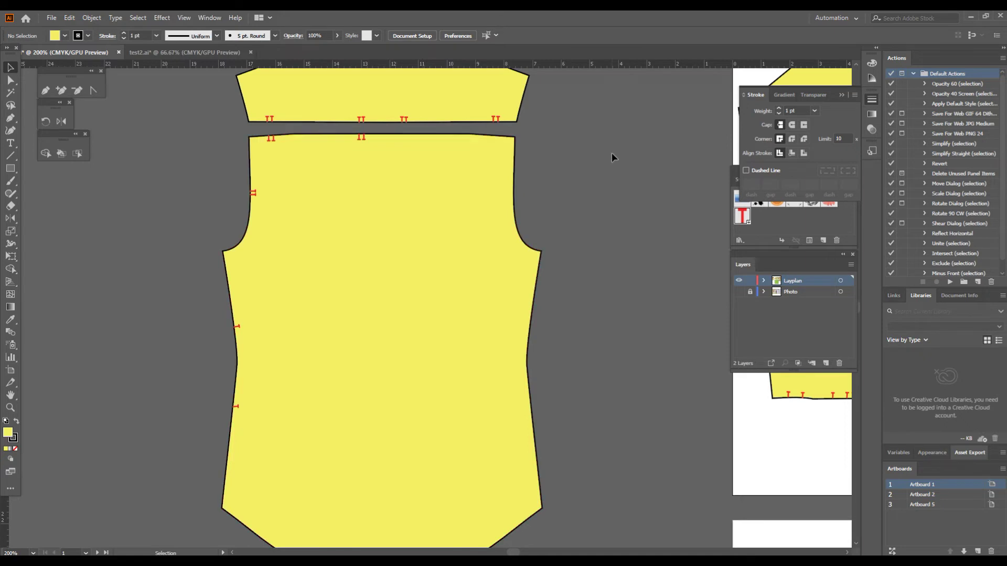
pyautogui.click(369, 192)
pyautogui.rightClick(368, 190)
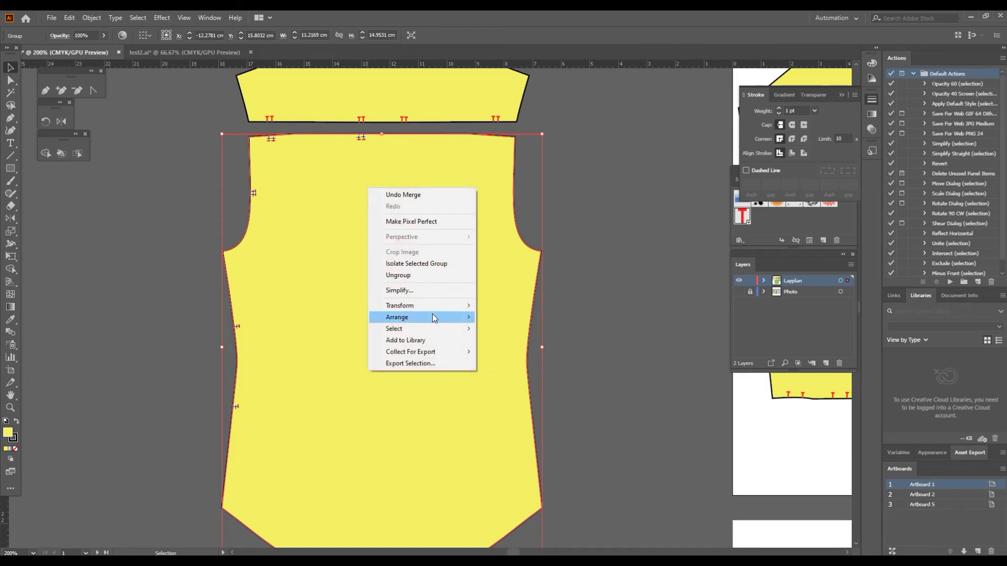
pyautogui.moveTo(433, 317)
pyautogui.click(567, 352)
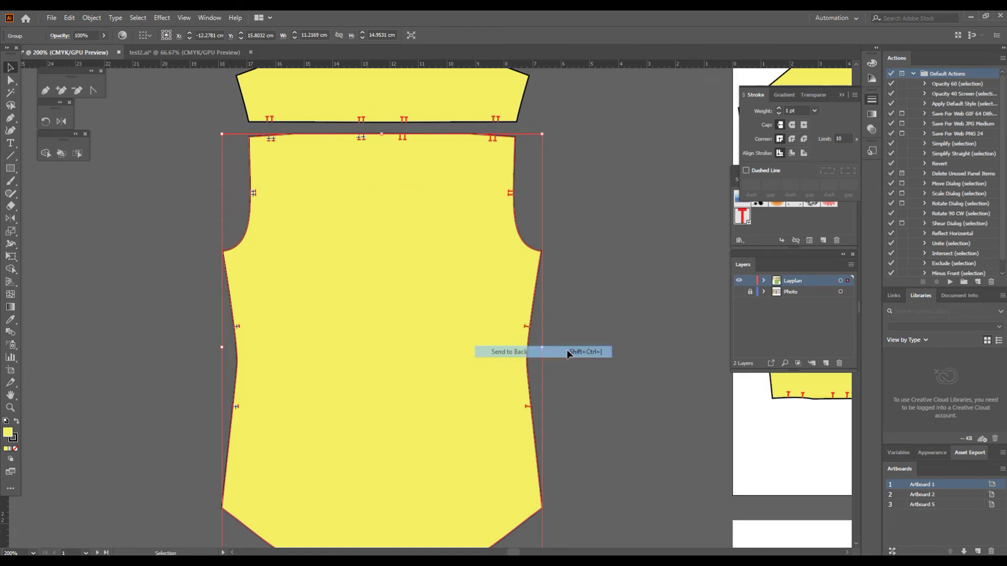
pyautogui.click(533, 173)
pyautogui.moveTo(359, 131); pyautogui.dragTo(617, 472)
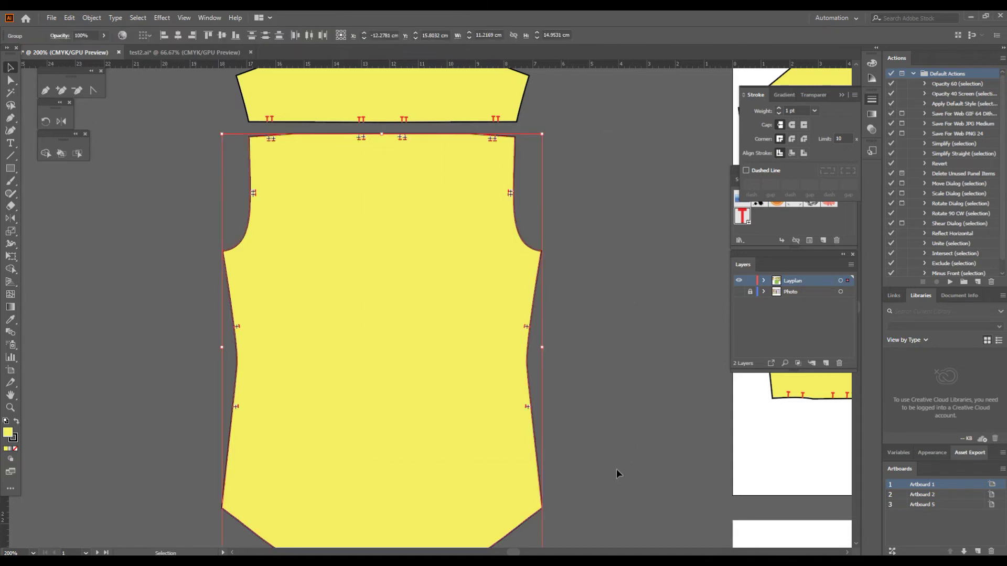
pyautogui.press('a')
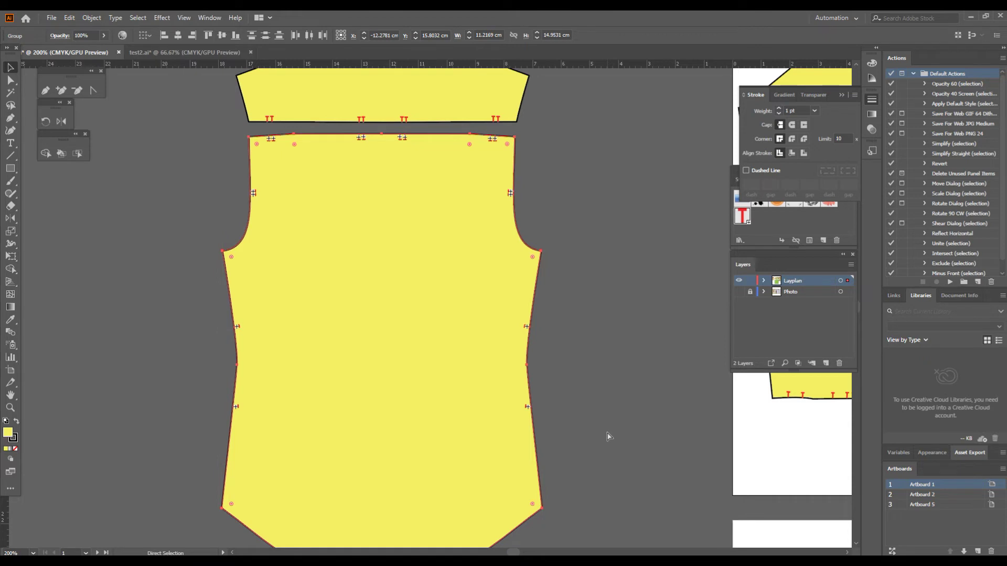
pyautogui.press('v')
pyautogui.click(600, 416)
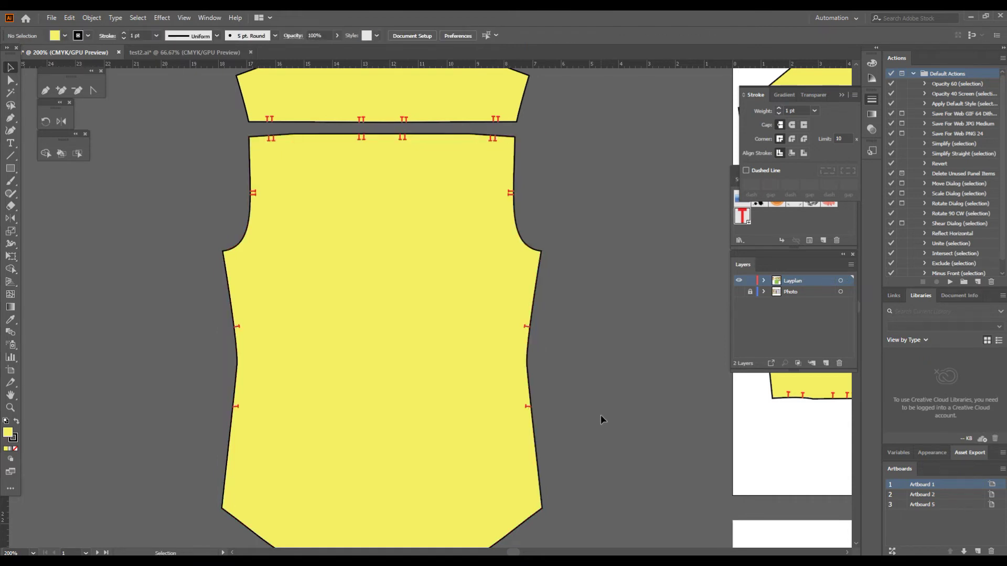
# Step: Move the full back body to the upper-left corner of the green fabric rectangle and the full yoke to the rectangle's upper-right area
pyautogui.keyDown('ctrl'); pyautogui.keyDown('alt'); pyautogui.click(601, 418); pyautogui.keyUp('alt'); pyautogui.keyUp('ctrl')
pyautogui.keyDown('ctrl'); pyautogui.keyDown('alt'); pyautogui.click(464, 400); pyautogui.keyUp('alt'); pyautogui.keyUp('ctrl')
pyautogui.moveTo(413, 370); pyautogui.dragTo(261, 370)
pyautogui.keyDown('ctrl'); pyautogui.keyDown('alt'); pyautogui.click(363, 409); pyautogui.keyUp('alt'); pyautogui.keyUp('ctrl')
pyautogui.moveTo(243, 255); pyautogui.dragTo(426, 392)
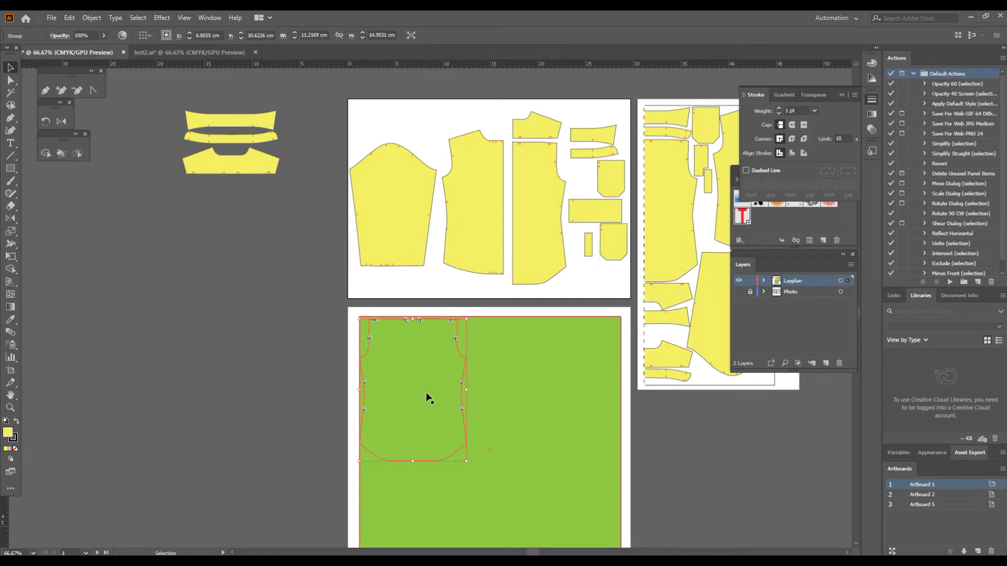
pyautogui.click(684, 449)
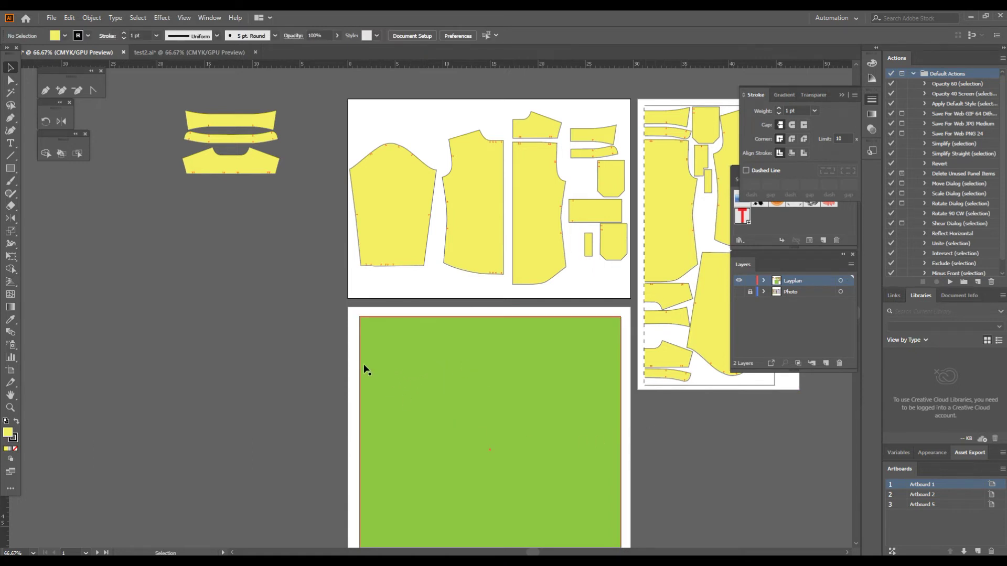
pyautogui.moveTo(231, 164); pyautogui.dragTo(552, 350)
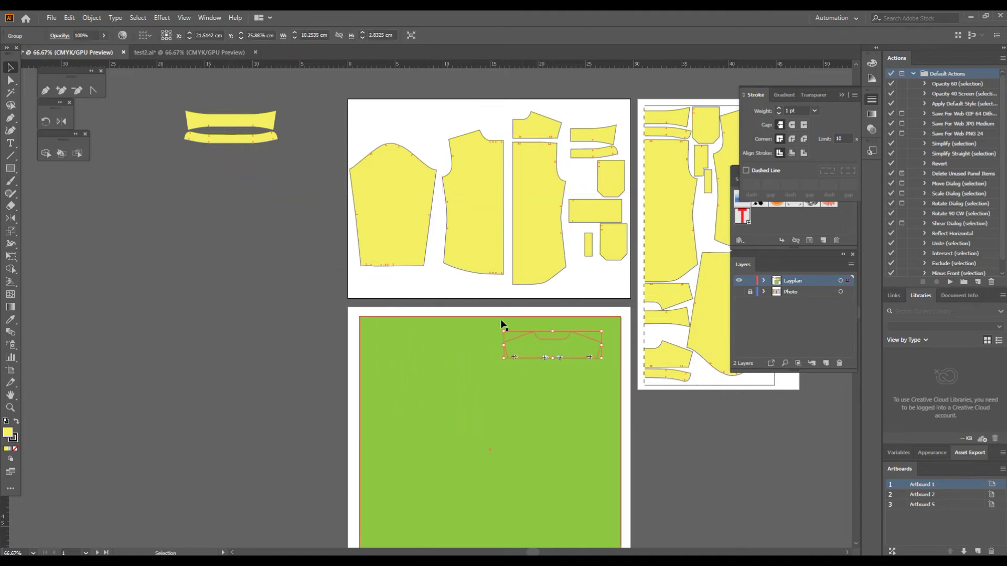
# Step: Send the green fabric rectangle to the back, behind the full back body and the yoke
pyautogui.scroll(-3, 247, 267)
pyautogui.hscroll(2, 247, 267)
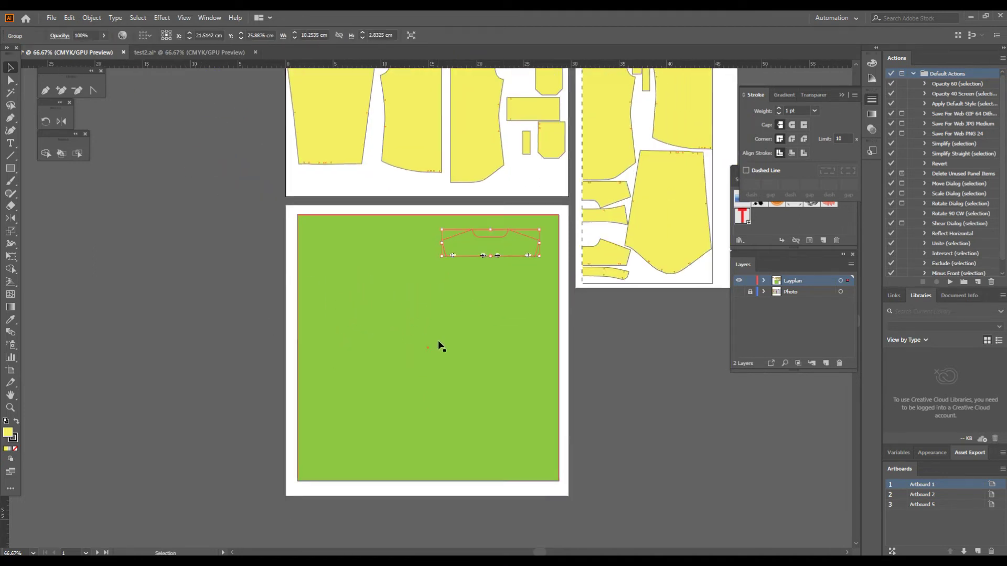
pyautogui.click(475, 346)
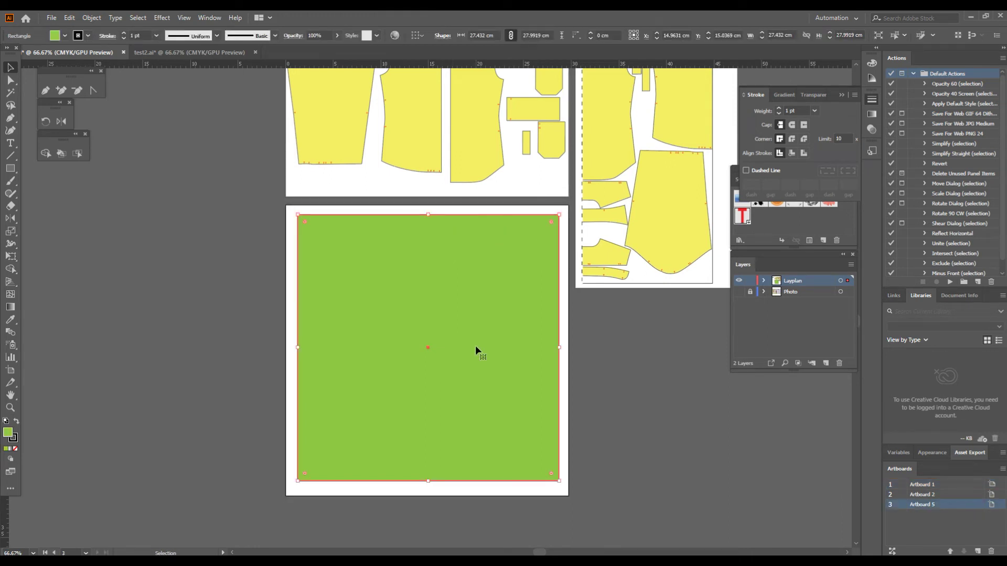
pyautogui.rightClick(445, 278)
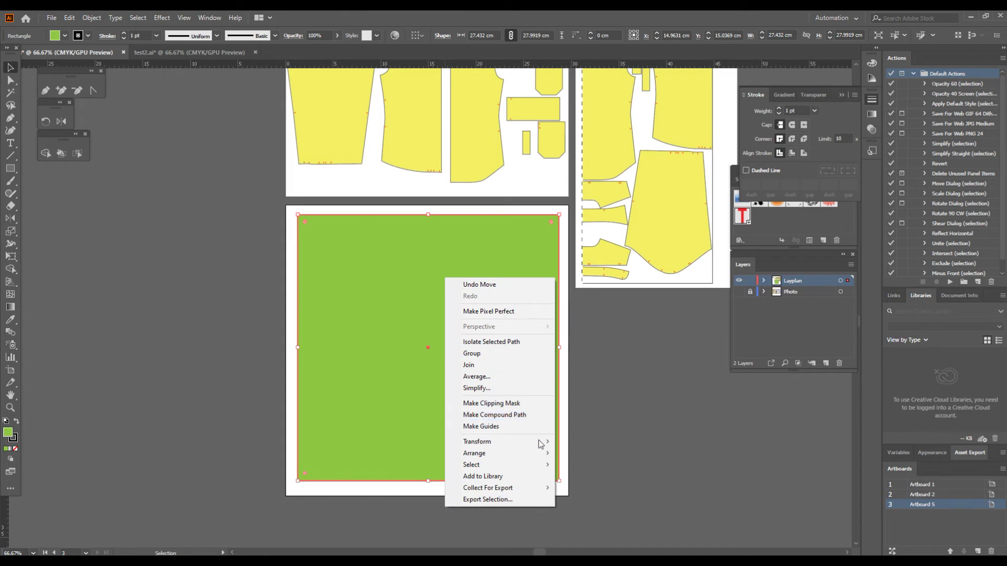
pyautogui.moveTo(536, 455)
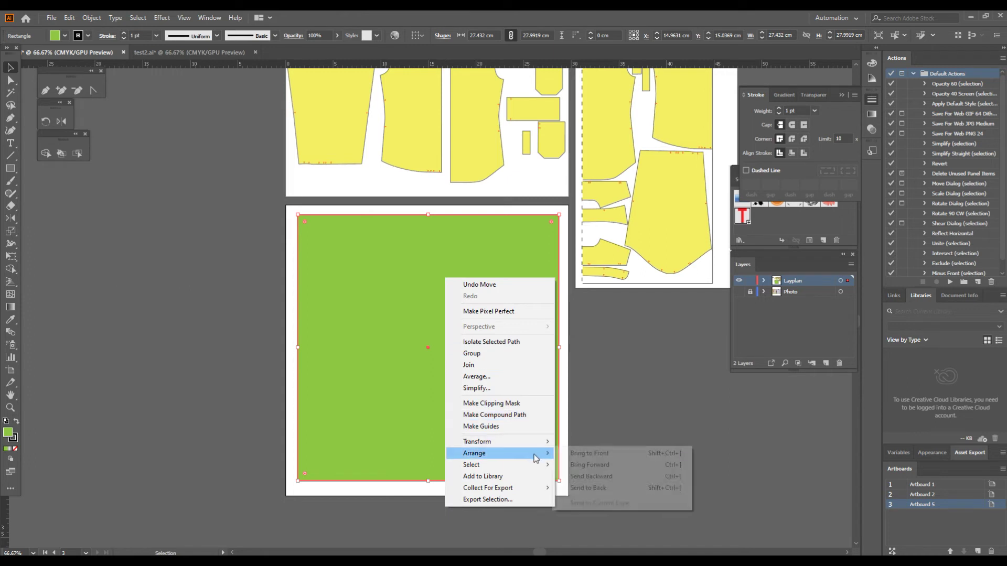
pyautogui.click(621, 489)
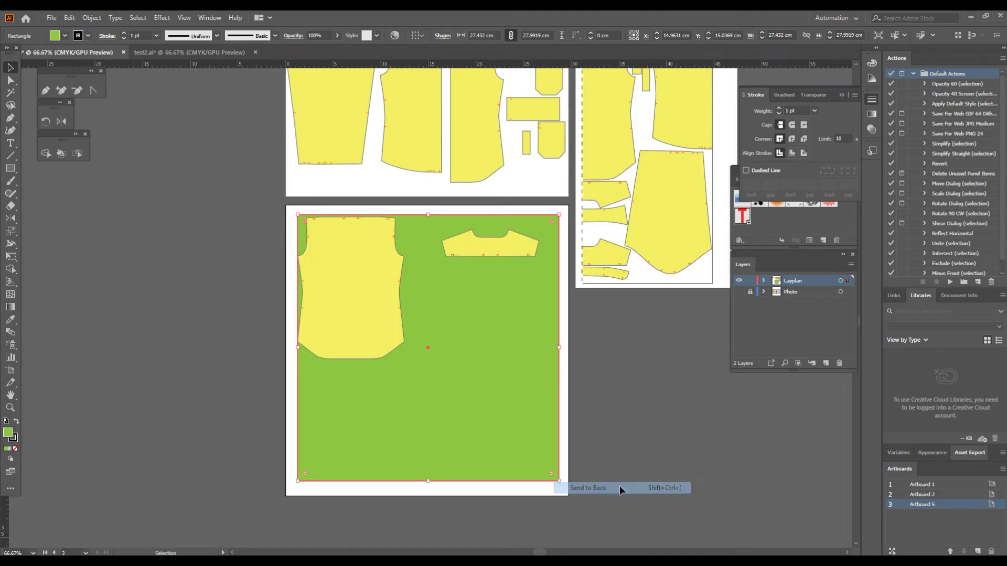
# Step: Move the full collar stand and the full collar onto the green rectangle, stacked one below the other beneath the yoke
pyautogui.moveTo(600, 394); pyautogui.dragTo(638, 459)
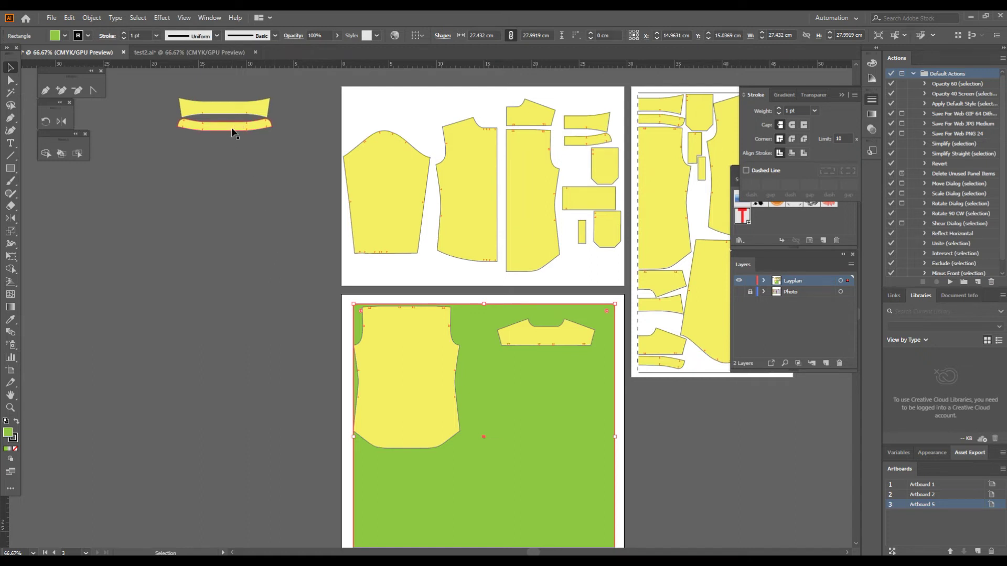
pyautogui.moveTo(232, 131); pyautogui.dragTo(554, 359)
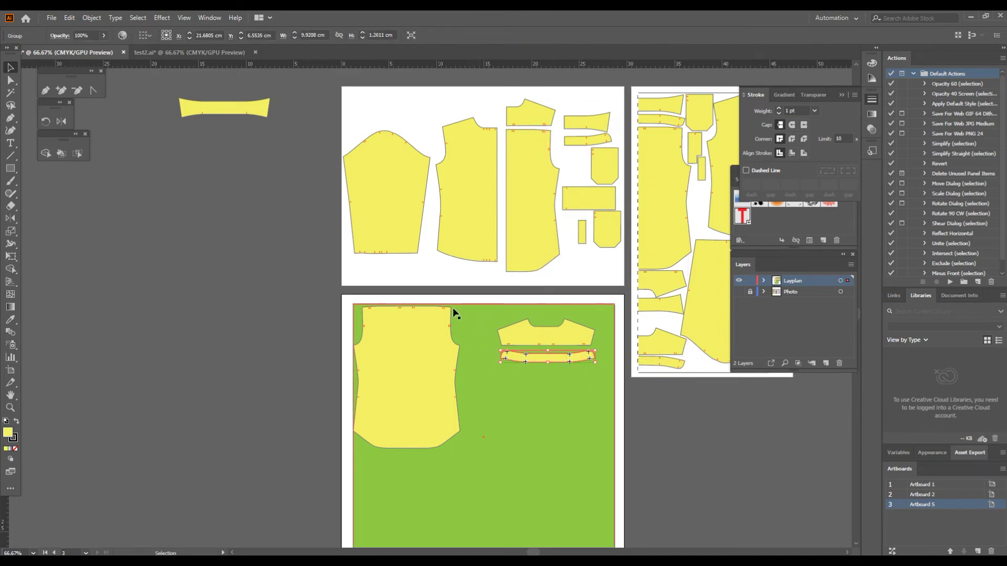
pyautogui.moveTo(224, 108); pyautogui.dragTo(543, 370)
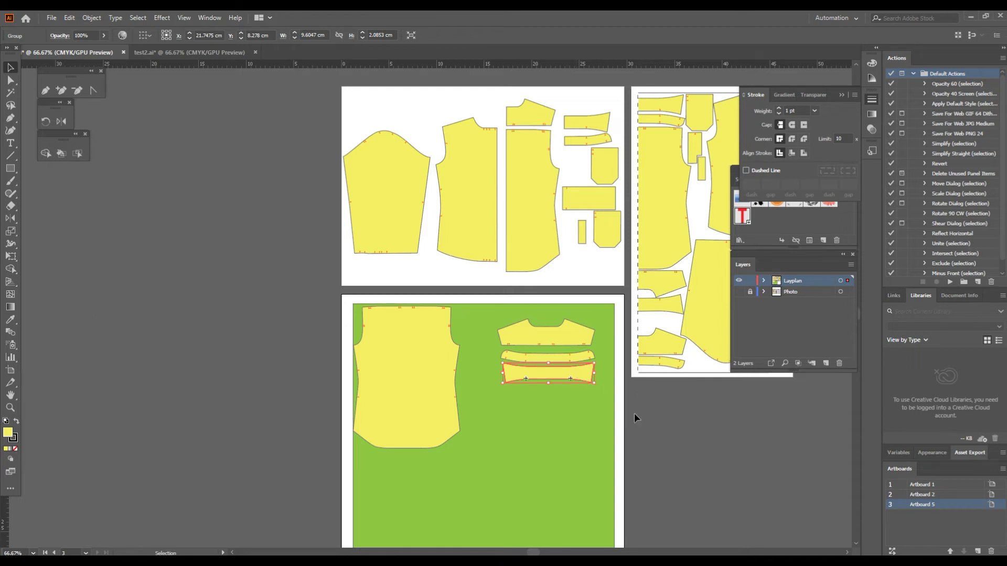
pyautogui.moveTo(632, 418); pyautogui.dragTo(552, 400)
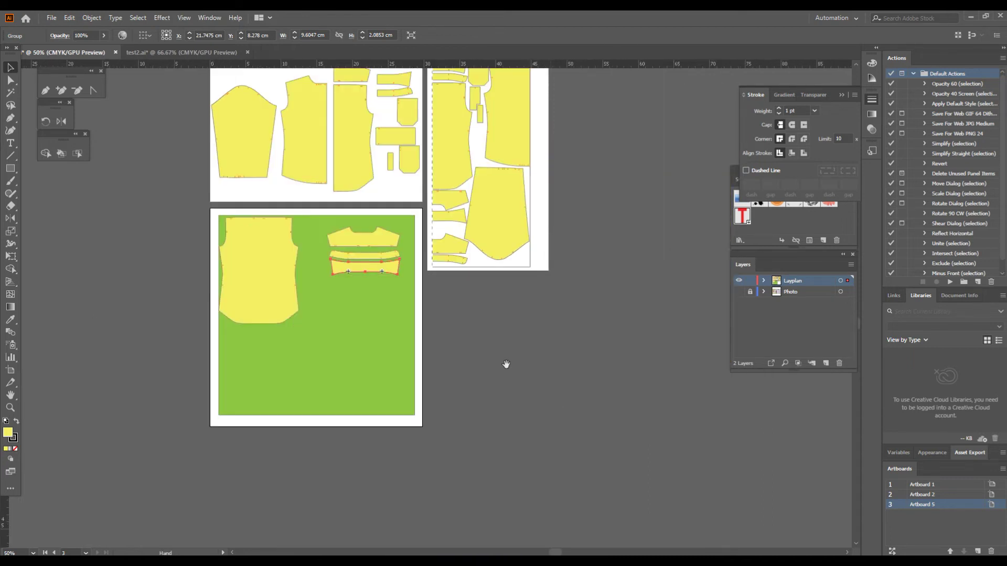
pyautogui.keyDown('ctrl'); pyautogui.keyDown('alt'); pyautogui.click(506, 362); pyautogui.keyUp('alt'); pyautogui.keyUp('ctrl')
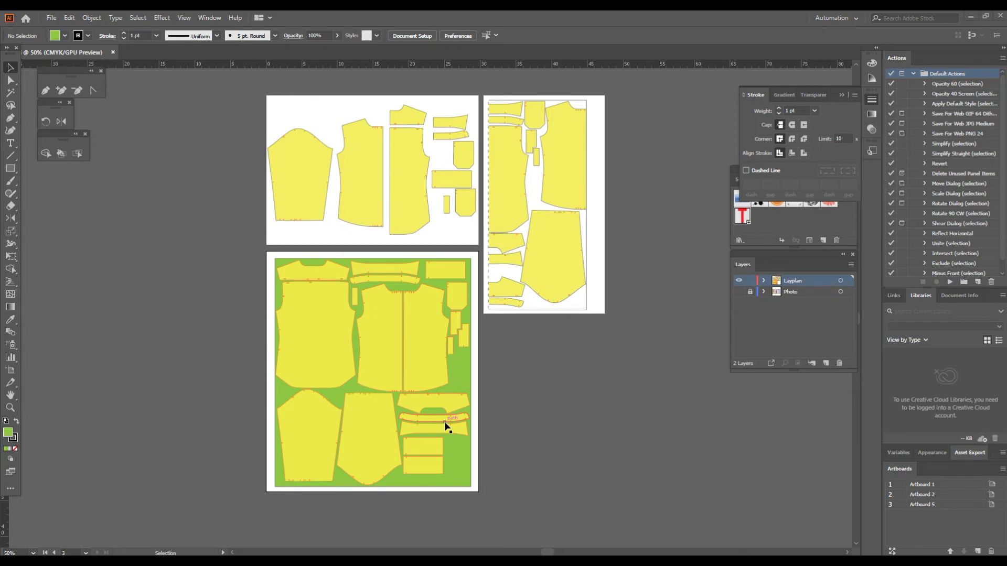
# Step: Change the fill of the fabric rectangle behind the finished lay plan from green to dark navy blue and deselect it
pyautogui.click(471, 375)
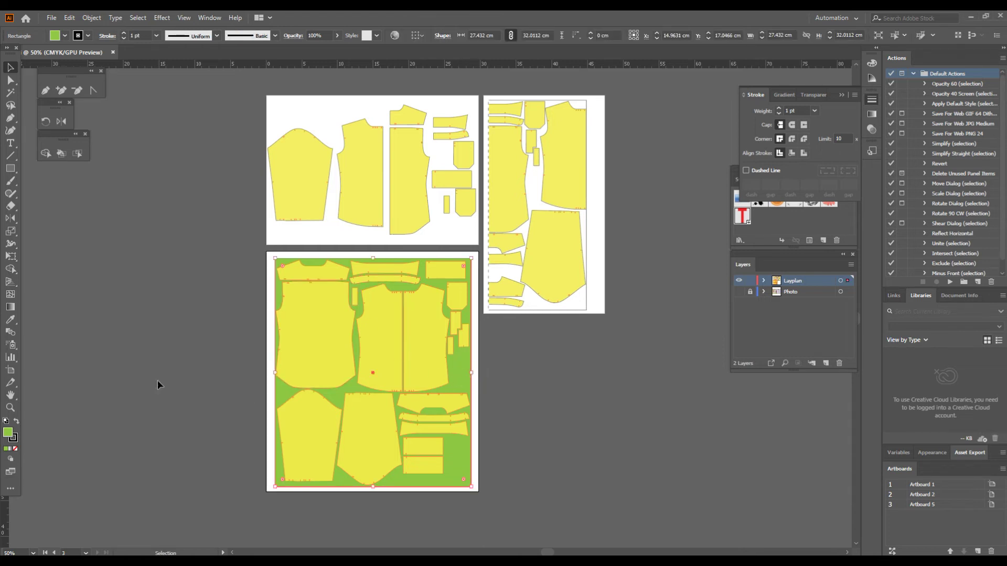
pyautogui.doubleClick(10, 431)
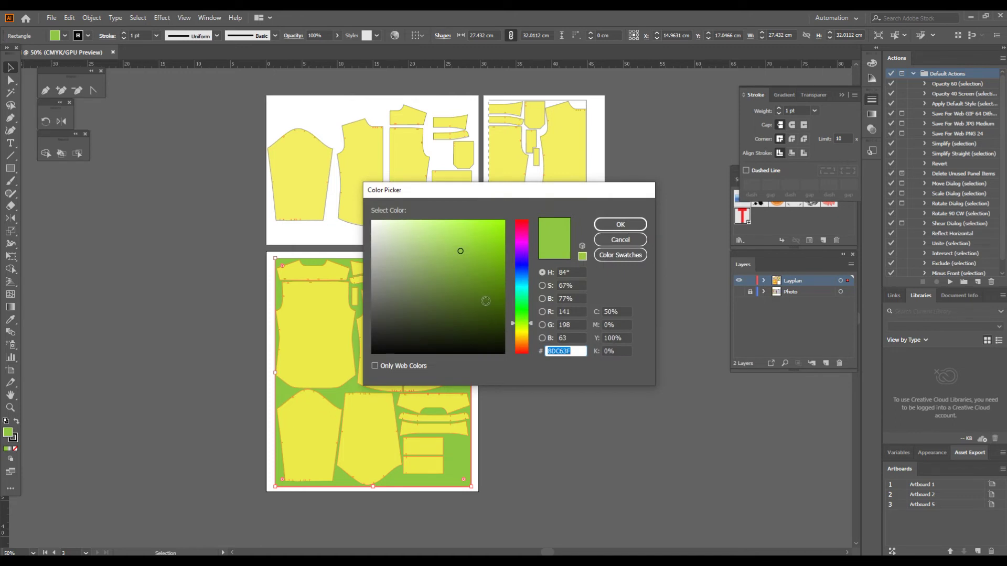
pyautogui.moveTo(497, 301); pyautogui.dragTo(501, 310)
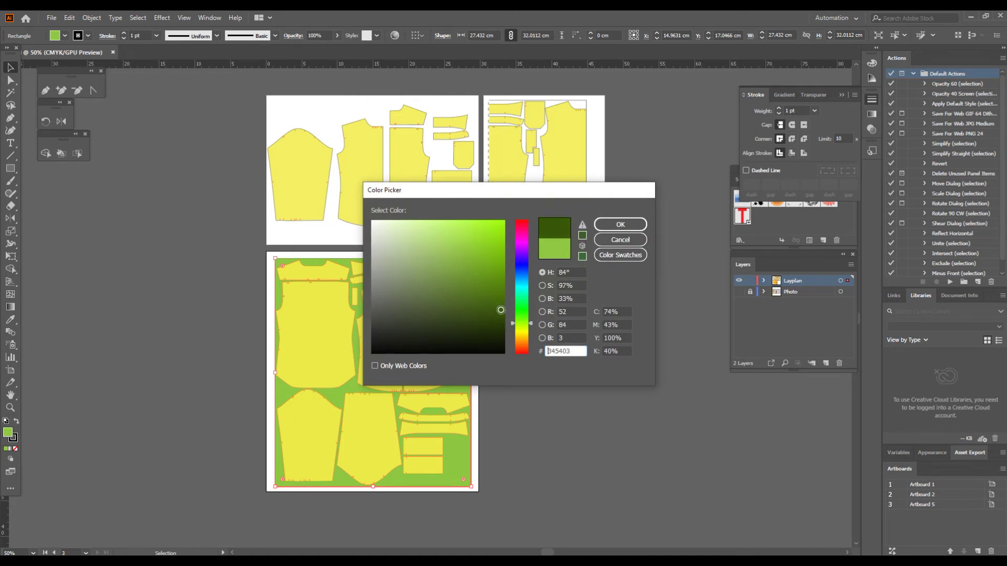
pyautogui.click(521, 271)
pyautogui.click(634, 225)
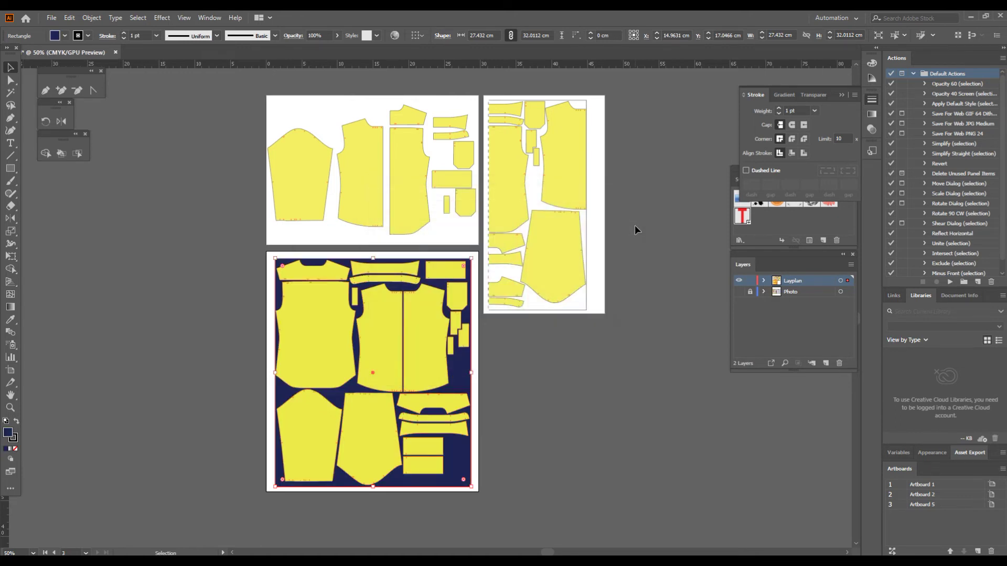
pyautogui.click(593, 389)
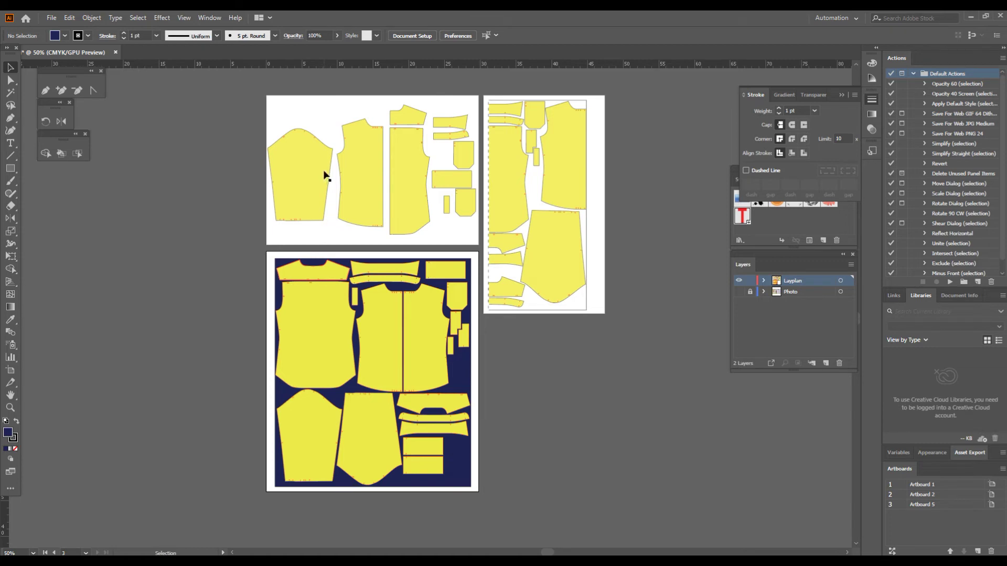
pyautogui.click(377, 162)
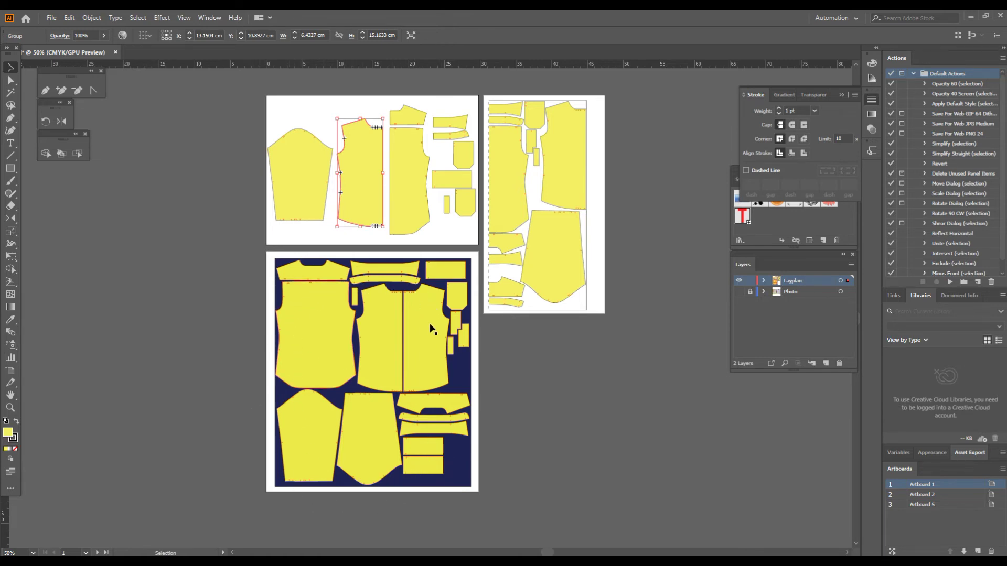
pyautogui.click(354, 289)
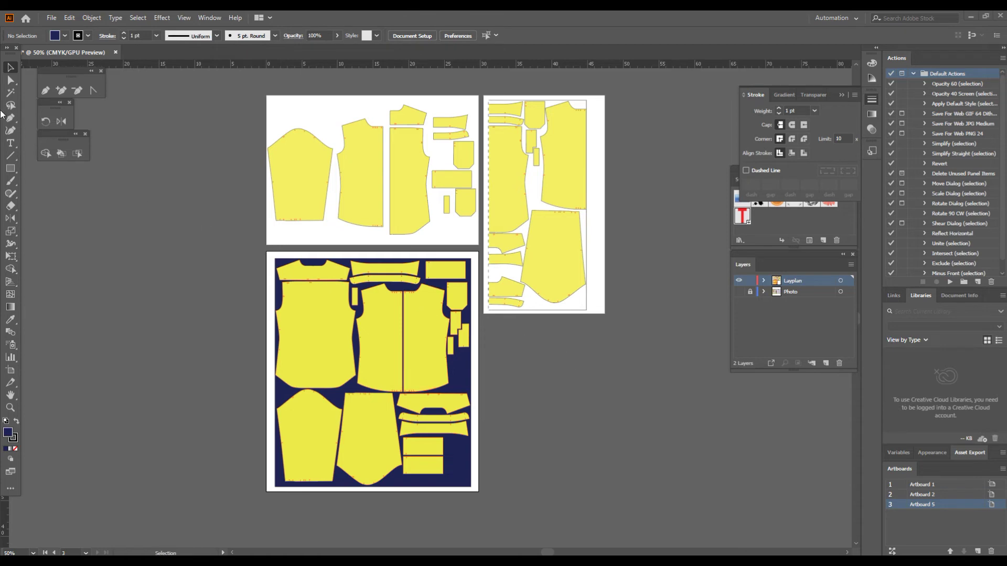
# Step: Examine the navy fabric rectangle's width and height and the measurement units set in the Units preferences, leaving them unchanged
pyautogui.click(469, 372)
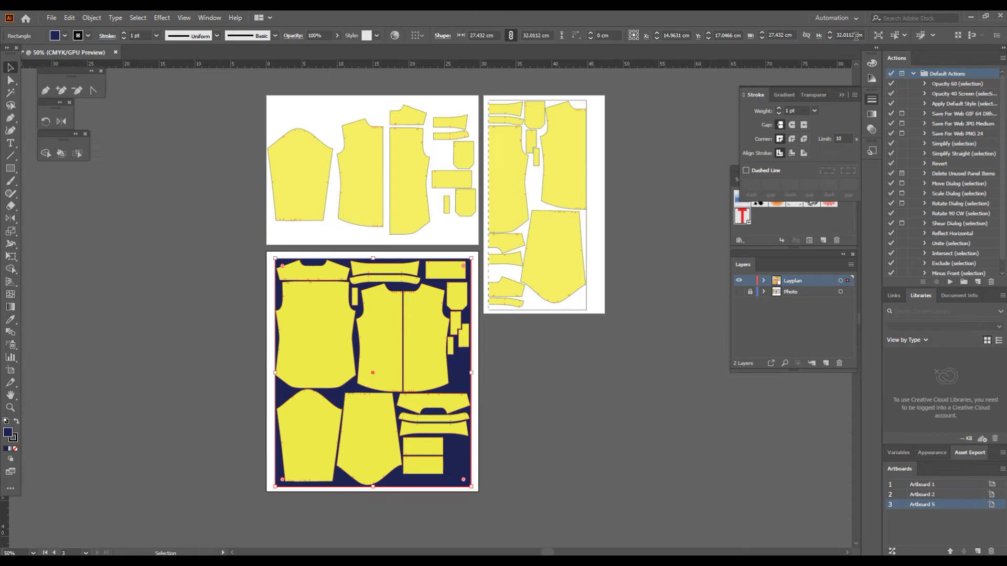
pyautogui.click(69, 21)
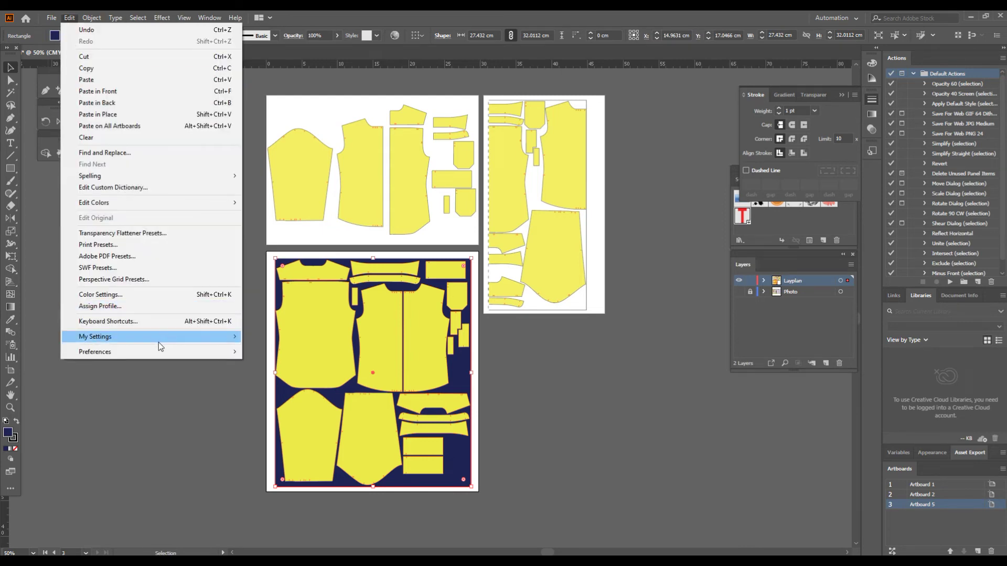
pyautogui.moveTo(216, 353)
pyautogui.click(306, 387)
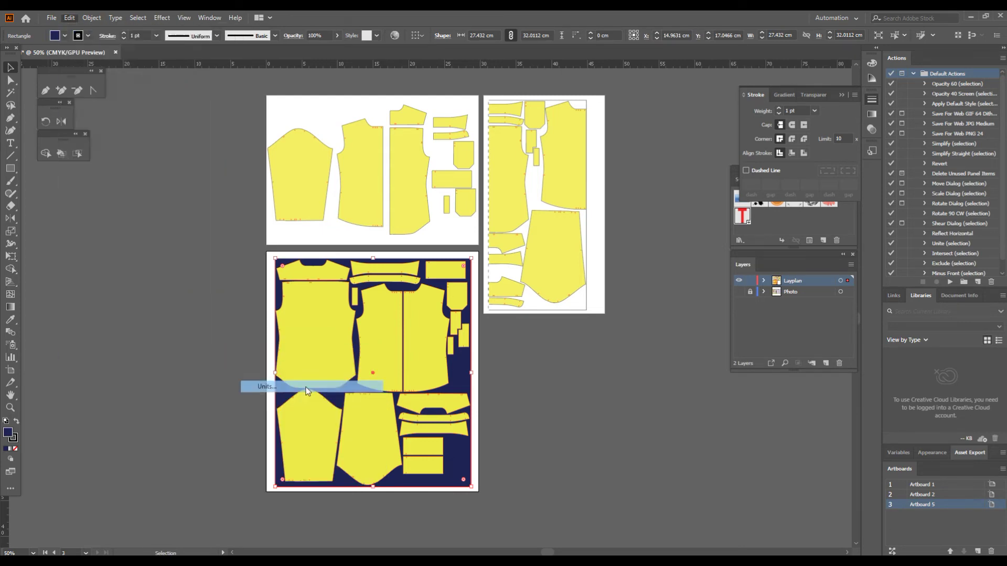
pyautogui.moveTo(224, 22); pyautogui.dragTo(262, 56)
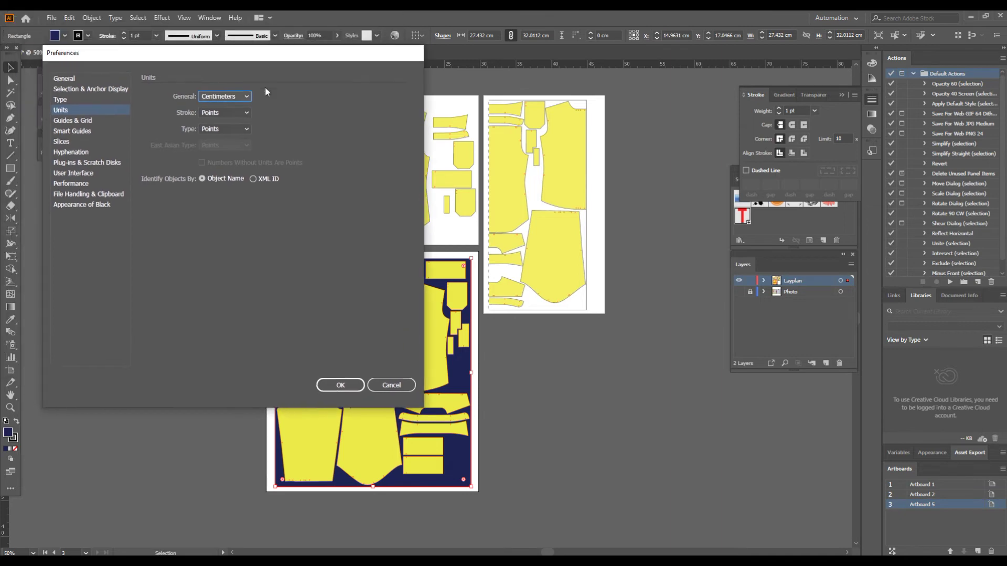
pyautogui.click(392, 386)
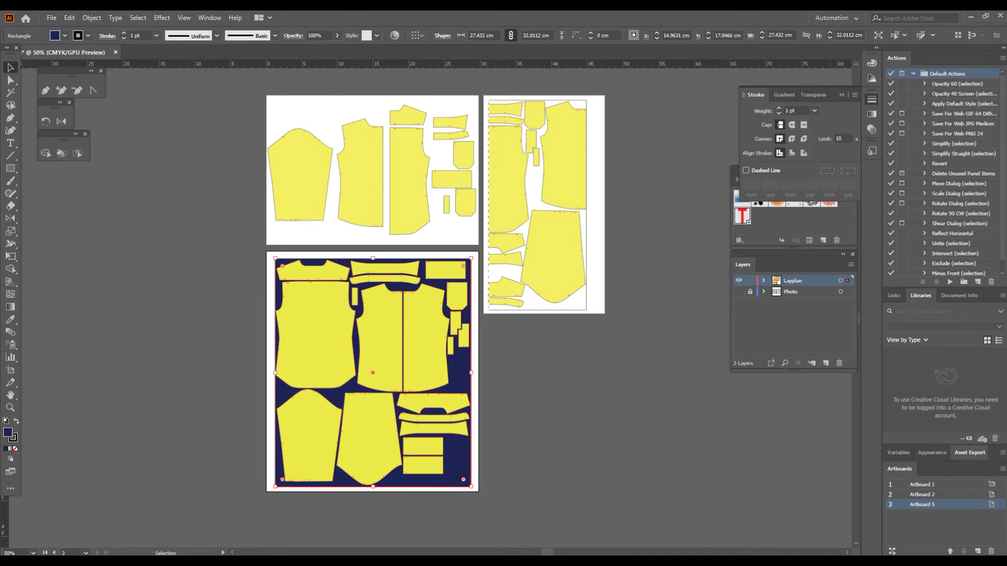
pyautogui.click(601, 454)
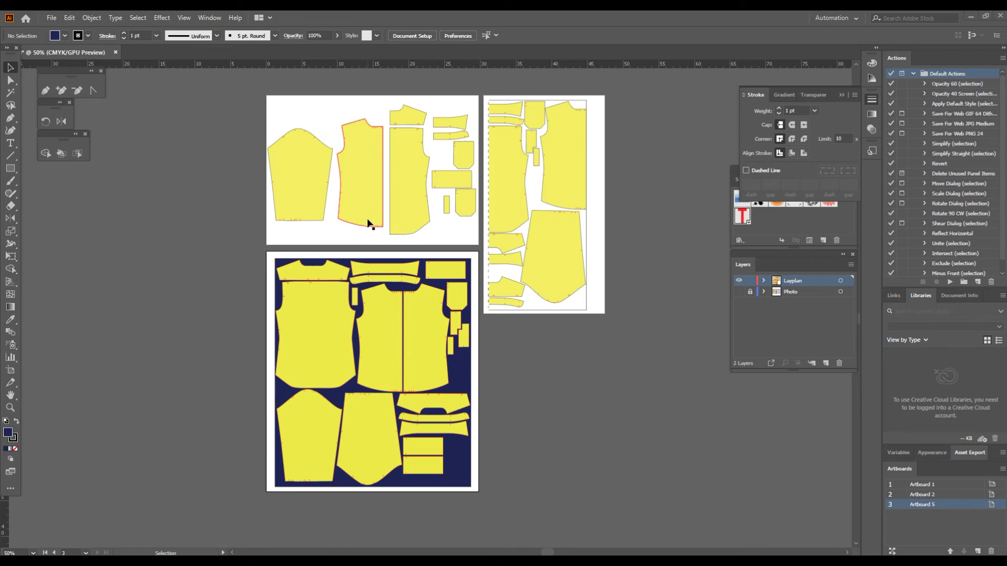
# Step: Create an area text box about 2.7 by 2.6 cm on the sleeve piece of the first artboard and clear its placeholder text
pyautogui.press('z')
pyautogui.click(331, 229)
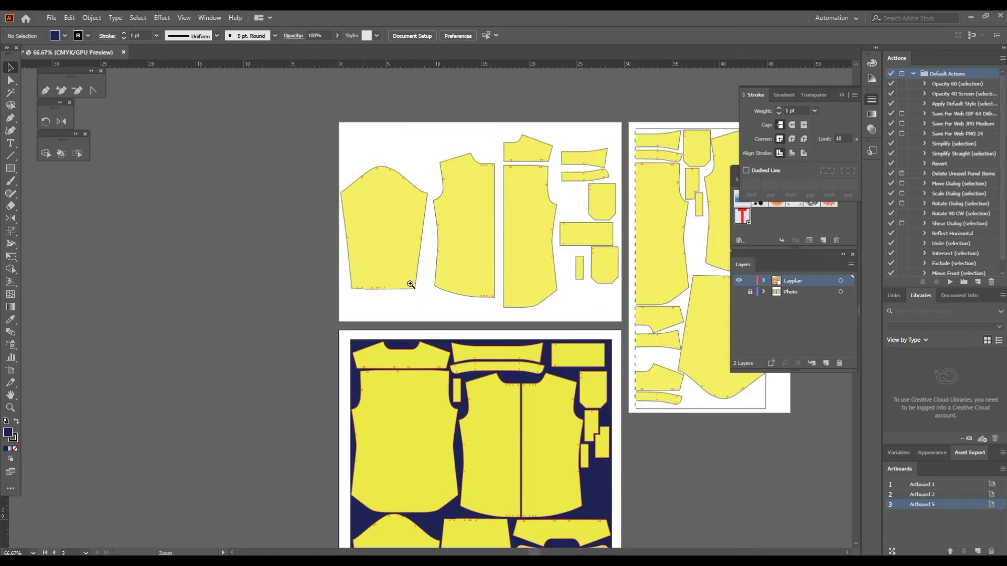
pyautogui.click(416, 288)
pyautogui.click(416, 288)
pyautogui.moveTo(407, 231); pyautogui.dragTo(415, 313)
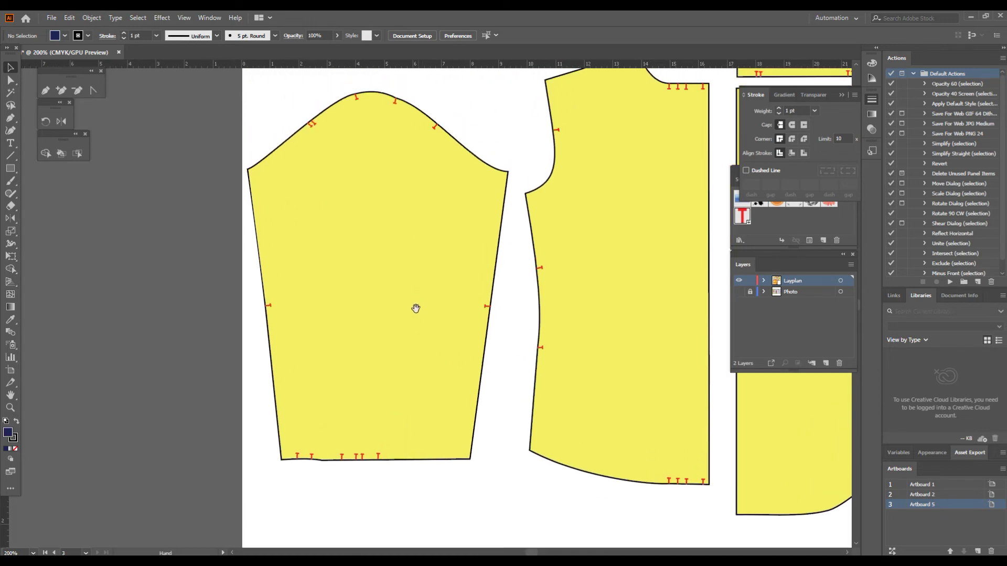
pyautogui.click(412, 293)
pyautogui.press('v')
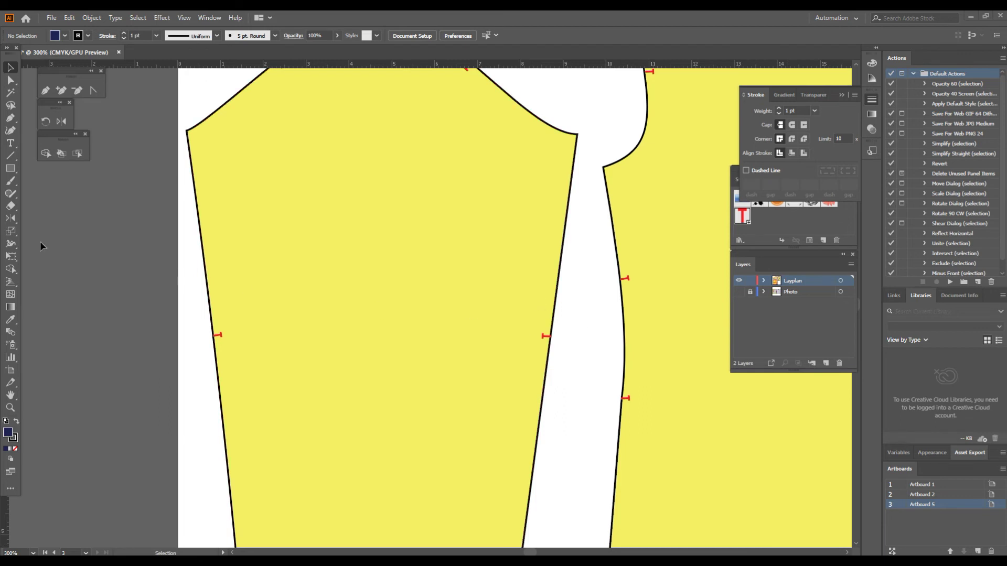
pyautogui.click(10, 144)
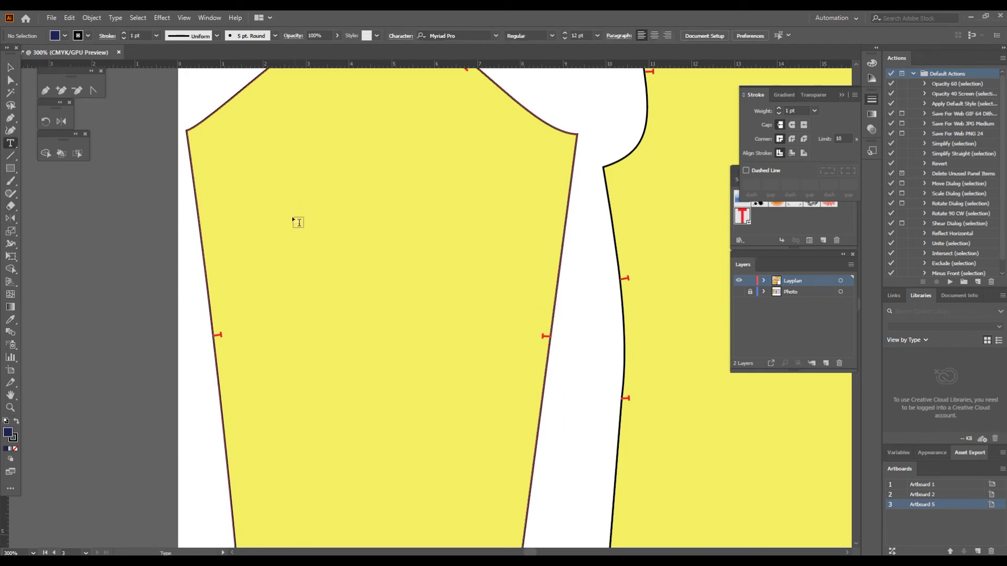
pyautogui.moveTo(292, 216); pyautogui.dragTo(406, 324)
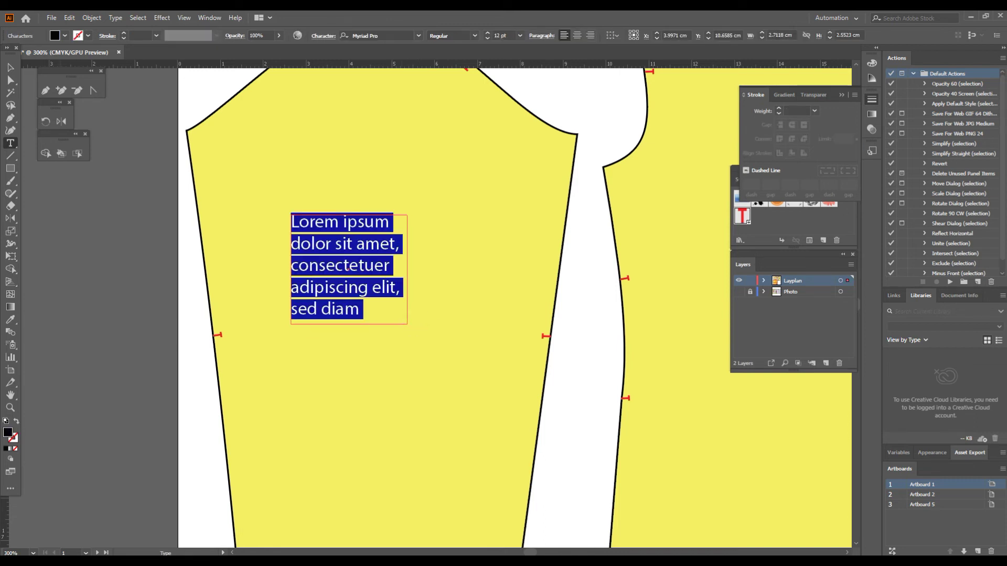
pyautogui.press('BackSpace')
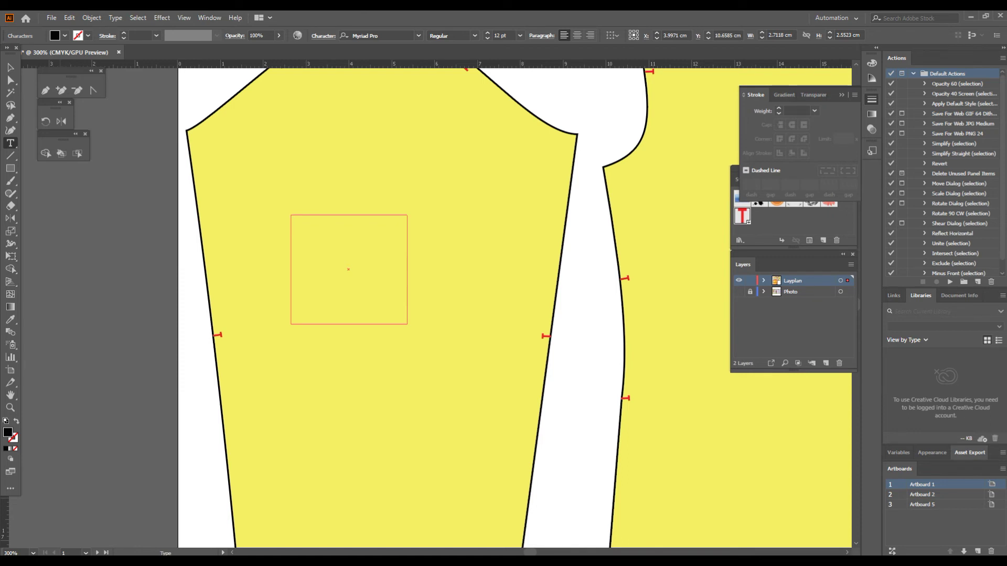
# Step: Enter the sleeve label "Men's shirt sleeve", with "2 cuts" and "1cm S/A" on separate lines below it
pyautogui.write('Mens')
pyautogui.press('BackSpace')
pyautogui.write("'s shir")
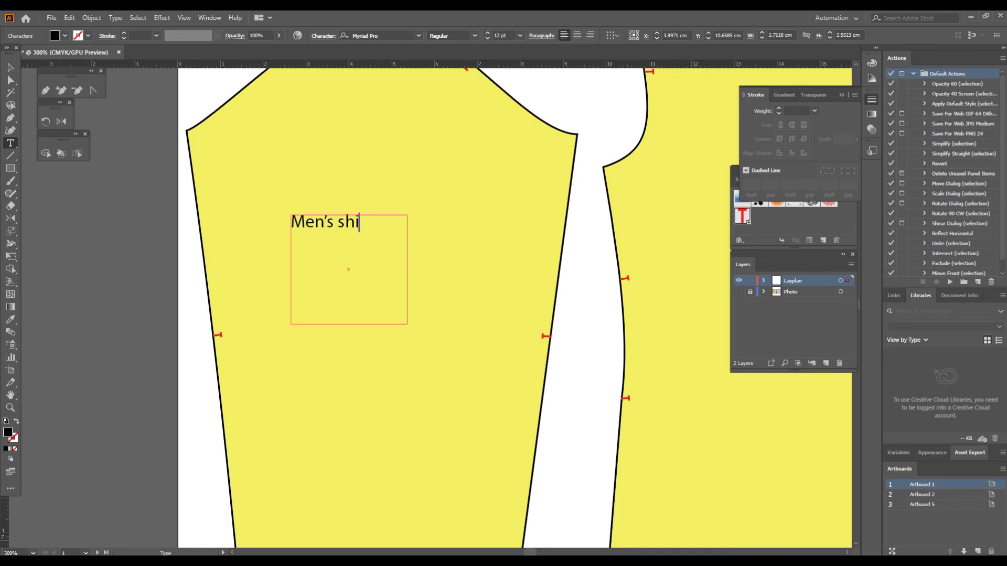
pyautogui.write('t se')
pyautogui.press('BackSpace')
pyautogui.write('leeve ')
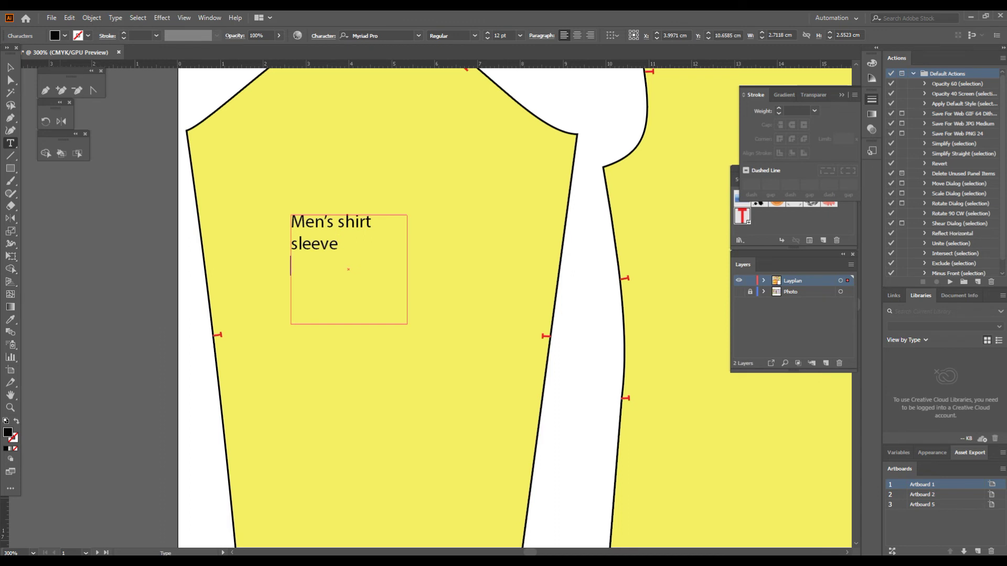
pyautogui.write('2 cuts')
pyautogui.press('Return')
pyautogui.write('1cm s/')
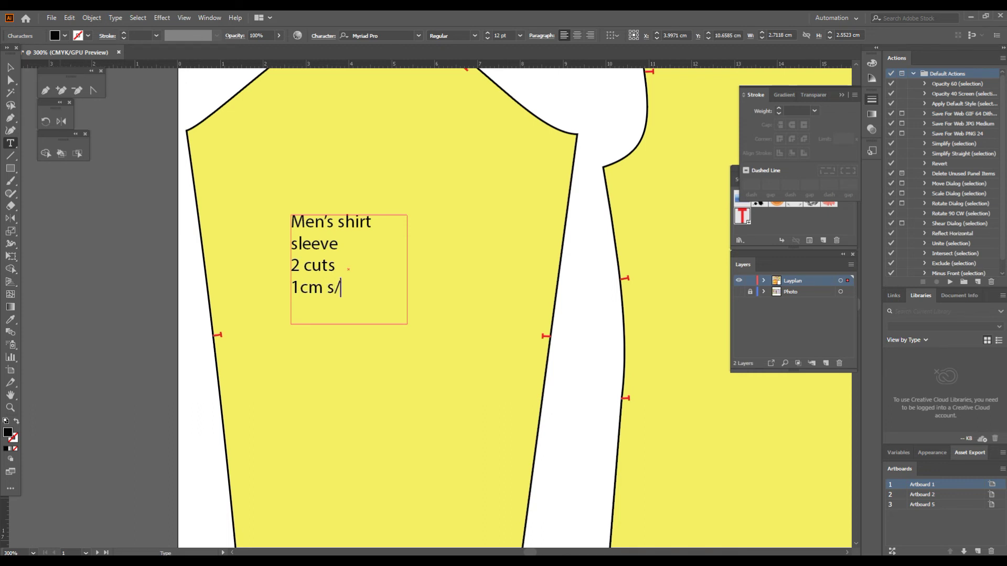
pyautogui.write('a')
pyautogui.press('BackSpace')
pyautogui.press('BackSpace')
pyautogui.press('BackSpace')
pyautogui.write('S/A')
# Step: Centre-align all the sleeve label text and set it in Bahnschrift at 10 pt
pyautogui.moveTo(364, 292); pyautogui.dragTo(291, 221)
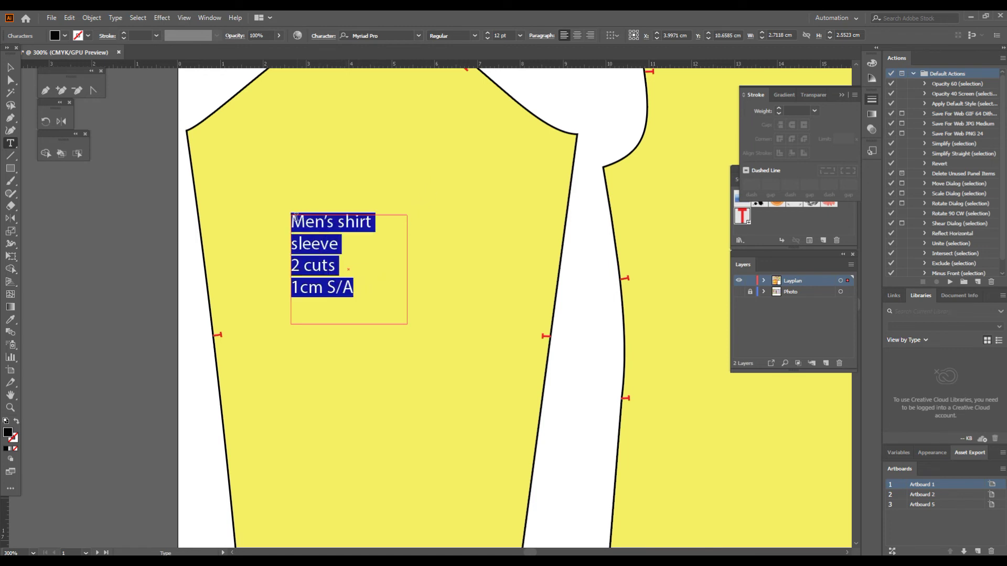
pyautogui.click(575, 35)
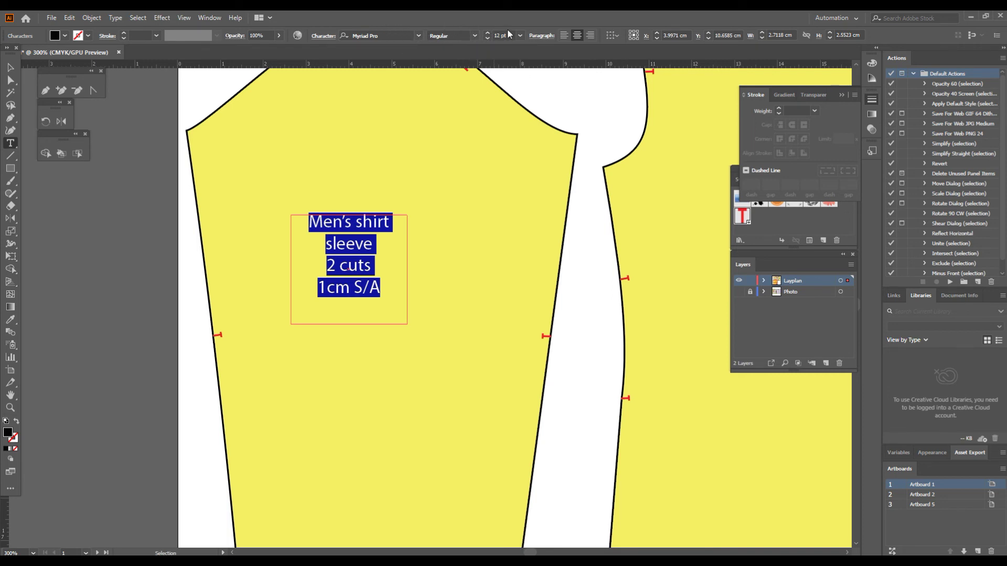
pyautogui.click(419, 35)
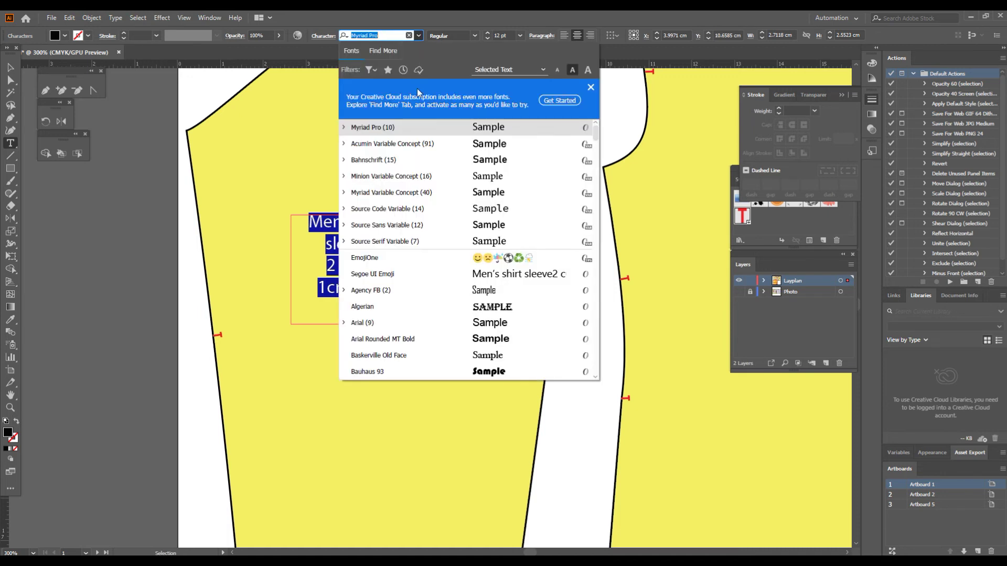
pyautogui.click(425, 160)
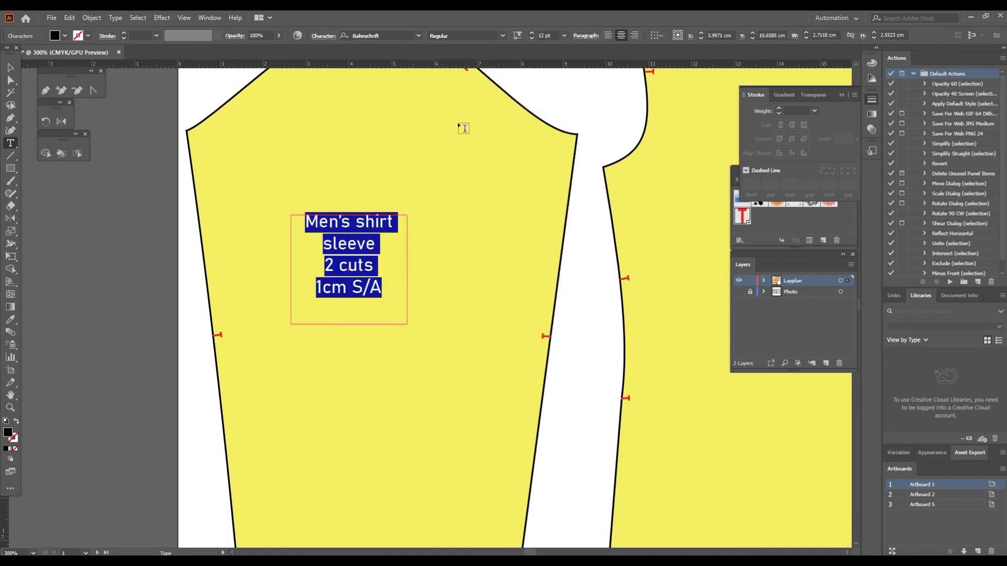
pyautogui.click(564, 35)
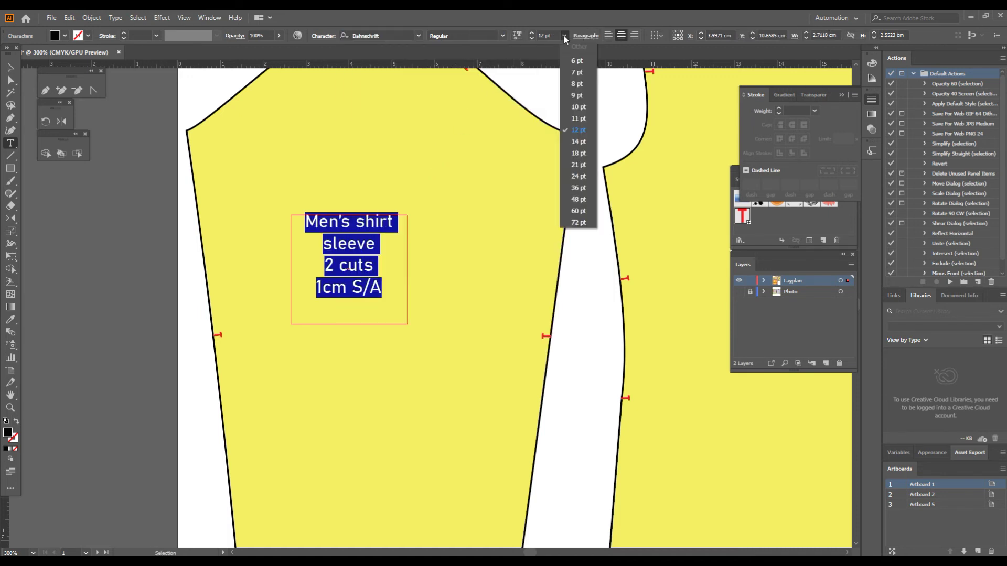
pyautogui.click(573, 107)
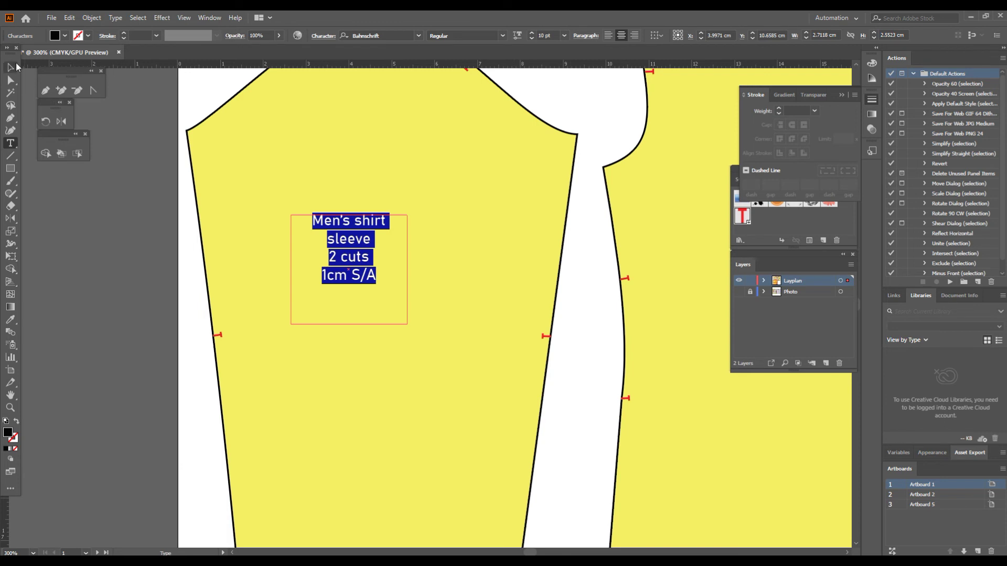
# Step: Move the sleeve label into the middle of the sleeve piece and deselect it
pyautogui.click(16, 67)
pyautogui.moveTo(369, 219); pyautogui.dragTo(412, 294)
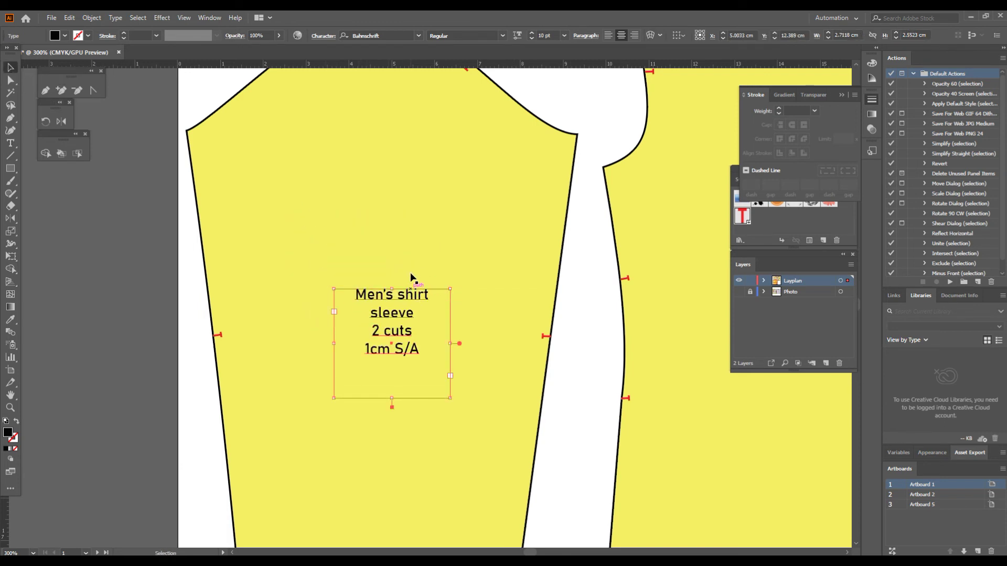
pyautogui.hotkey('ctrl', '-')
pyautogui.hotkey('ctrl', '-')
pyautogui.moveTo(426, 354); pyautogui.dragTo(420, 341)
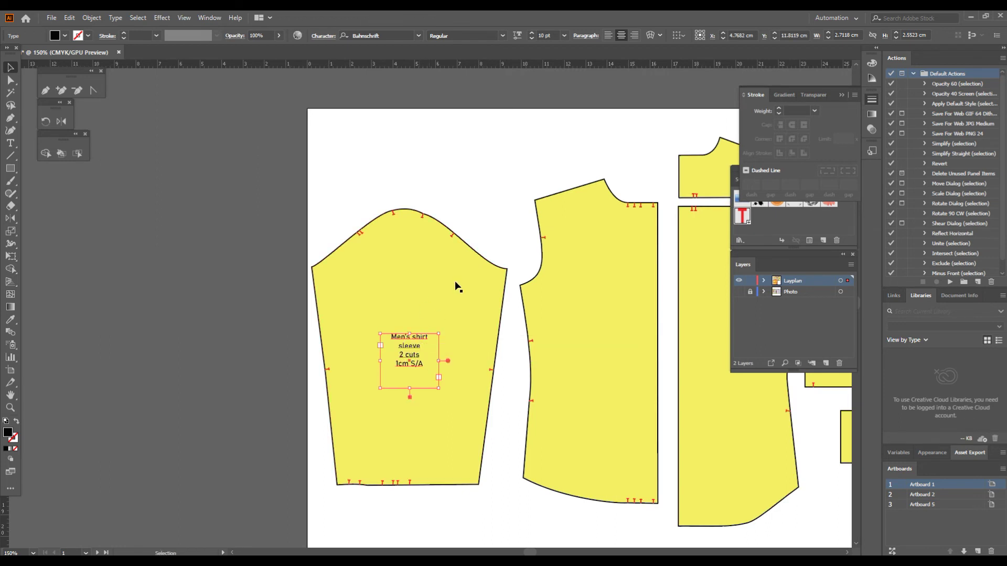
pyautogui.click(487, 182)
# Step: Draw an open three-sided bracket with the Pen tool, about 0.53 cm wide and 5.2 cm tall, on the straight edge of the body piece below the yoke
pyautogui.moveTo(494, 187); pyautogui.dragTo(303, 146)
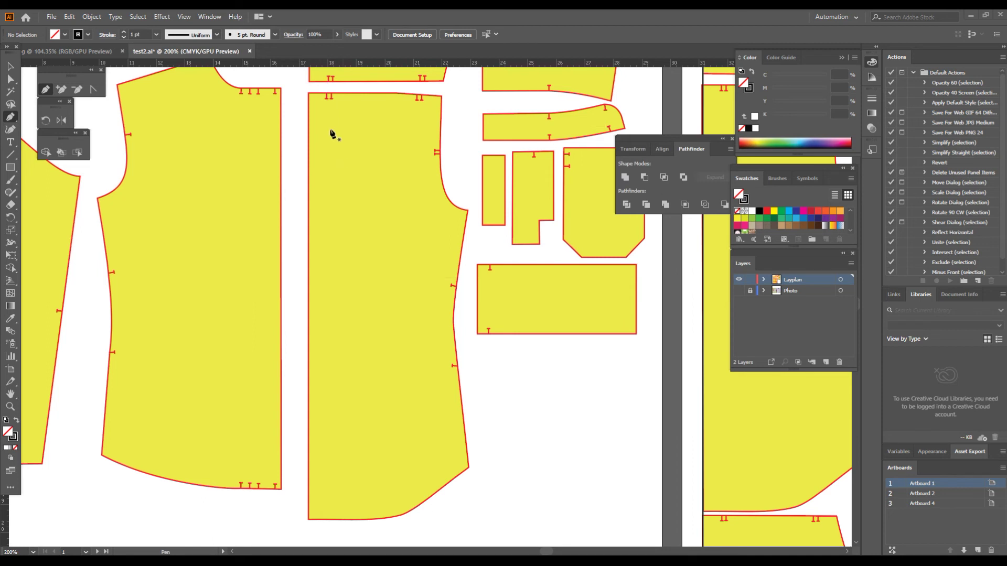
pyautogui.scroll(3, 331, 152)
pyautogui.scroll(2, 347, 126)
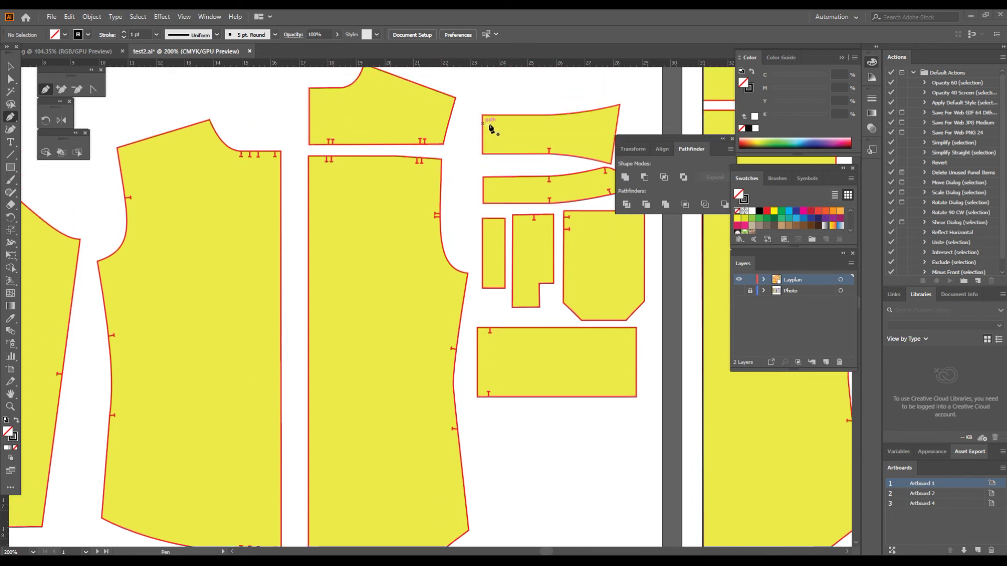
pyautogui.scroll(-2, 443, 249)
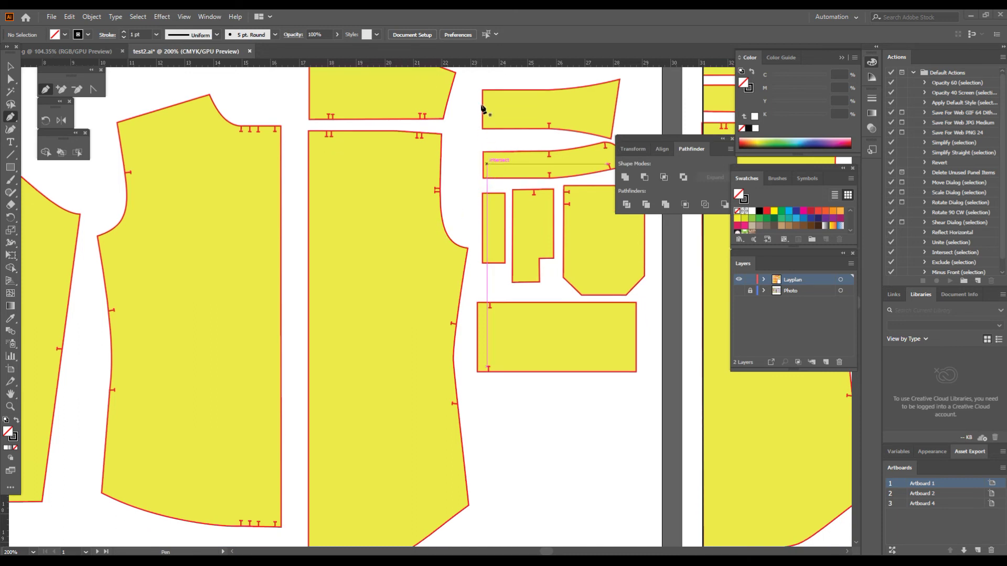
pyautogui.scroll(-2, 336, 256)
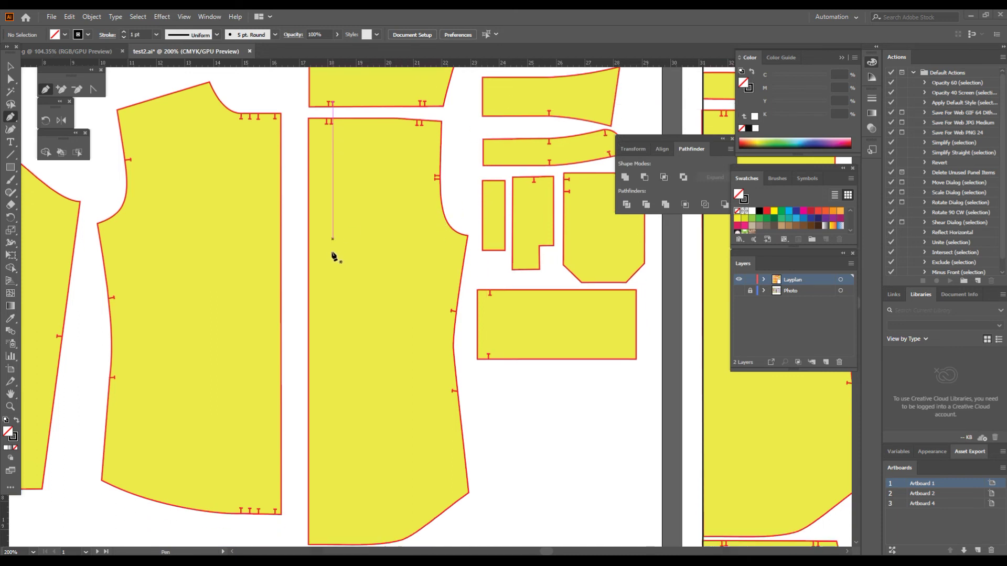
pyautogui.click(310, 211)
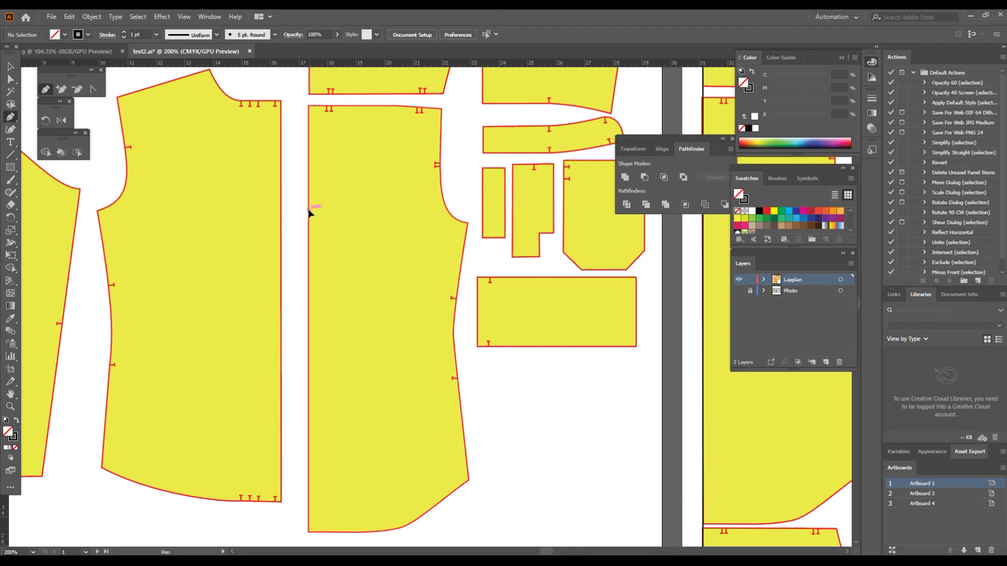
pyautogui.moveTo(320, 213); pyautogui.dragTo(326, 214)
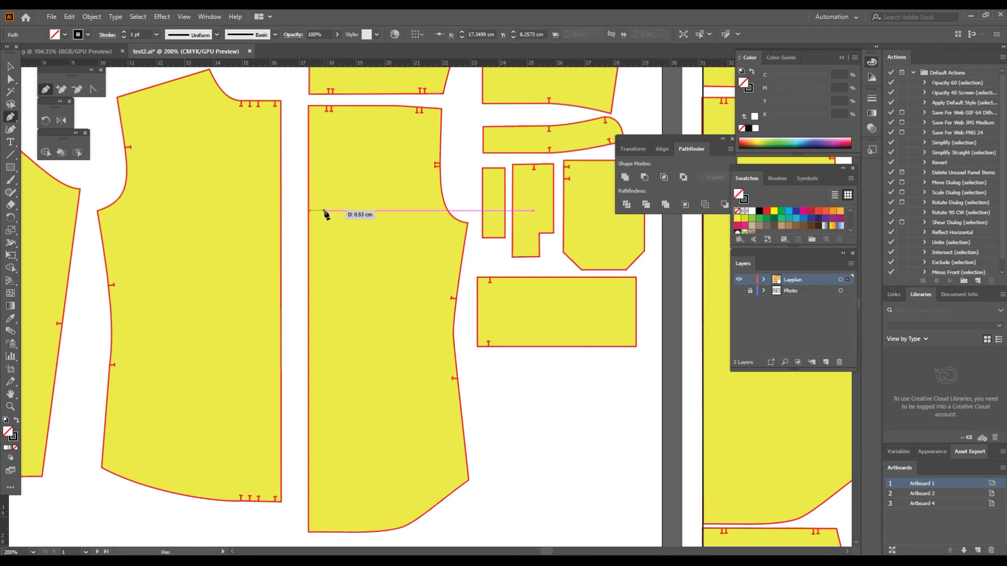
pyautogui.click(324, 211)
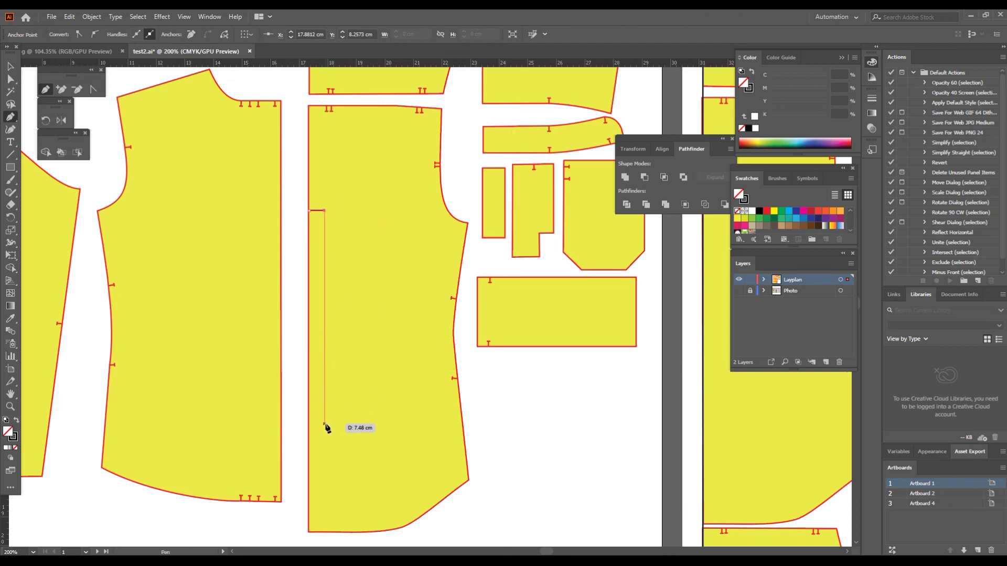
pyautogui.click(324, 358)
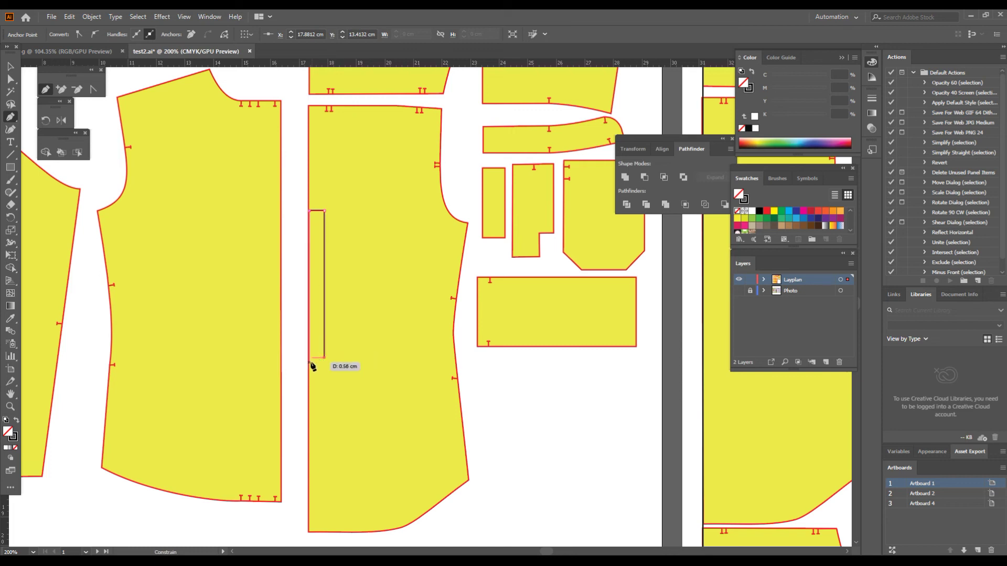
pyautogui.click(310, 358)
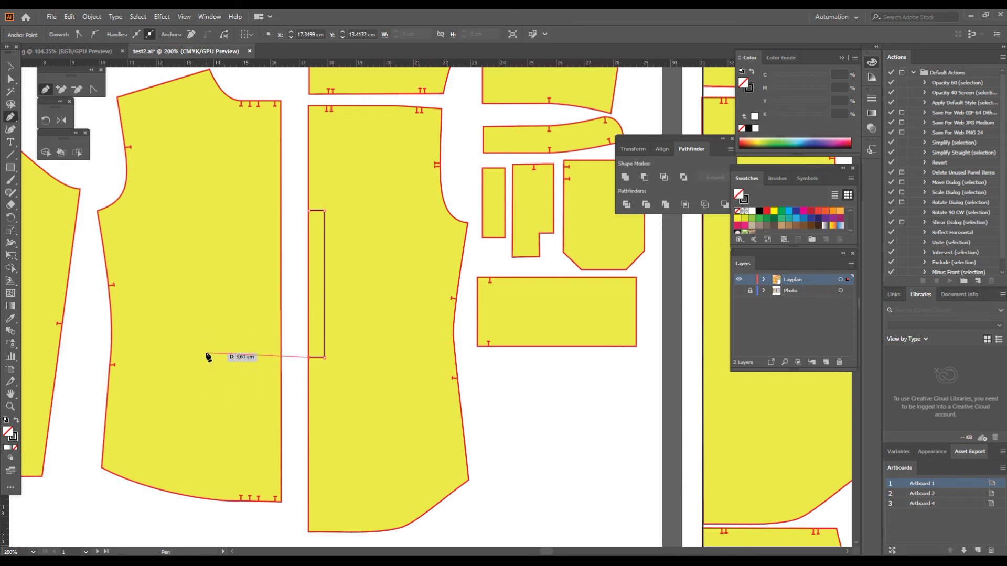
pyautogui.press('Escape')
# Step: Set the stroke weight of the bracket on the body piece's straight edge to 2 pt
pyautogui.keyDown('ctrl'); pyautogui.click(364, 263); pyautogui.keyUp('ctrl')
pyautogui.scroll(-1, 422, 254)
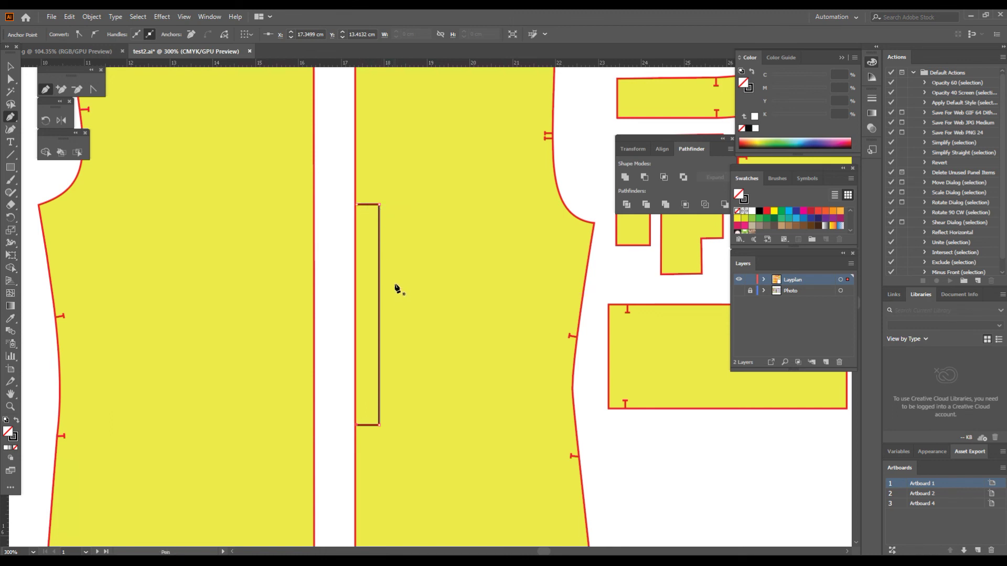
pyautogui.click(358, 205)
pyautogui.press('Escape')
pyautogui.press('a')
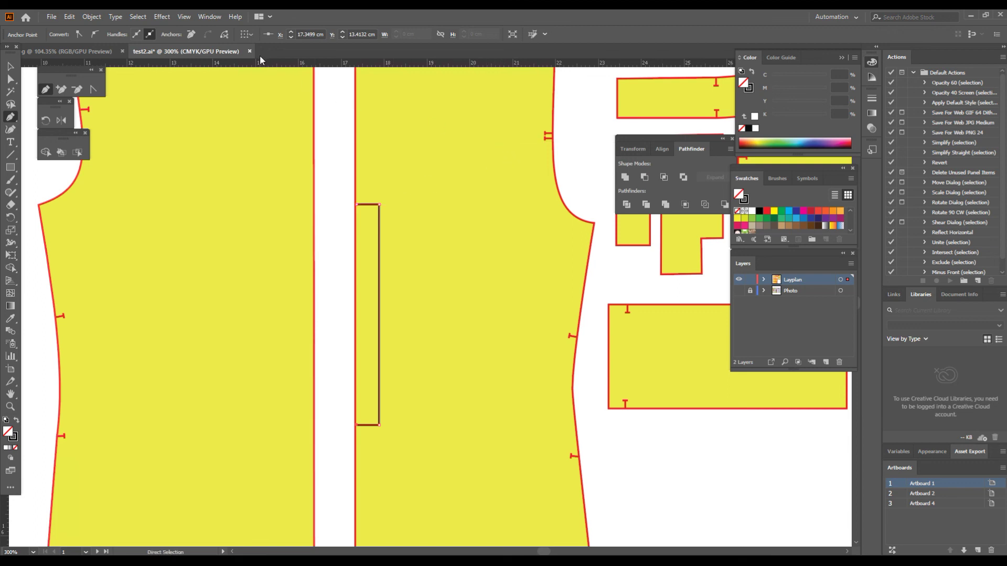
pyautogui.click(209, 17)
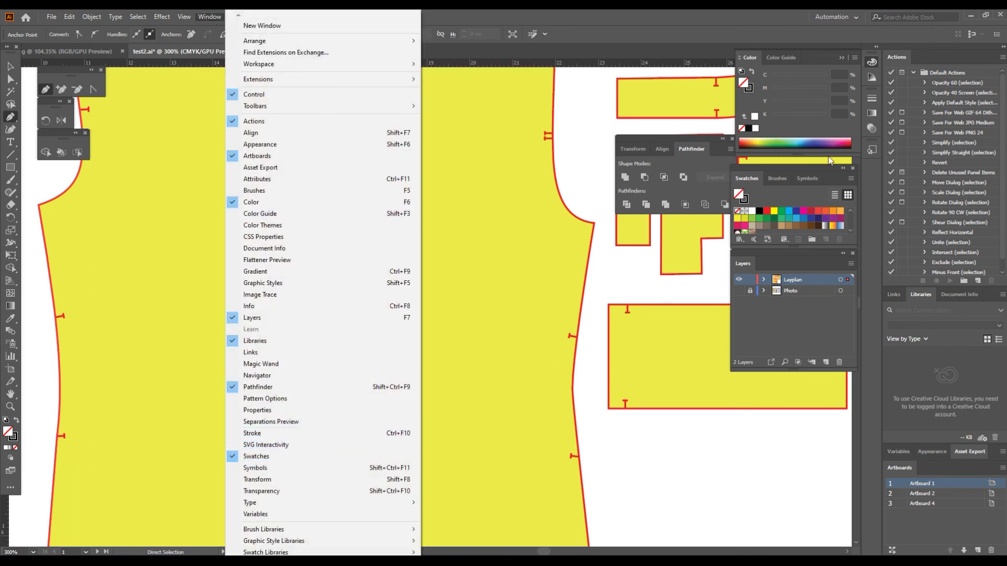
pyautogui.click(872, 99)
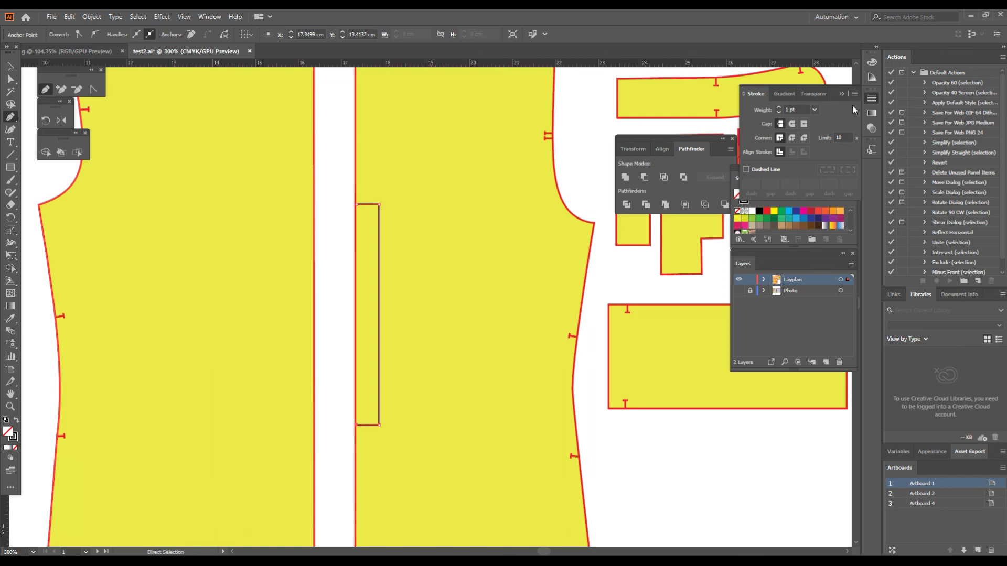
pyautogui.click(814, 110)
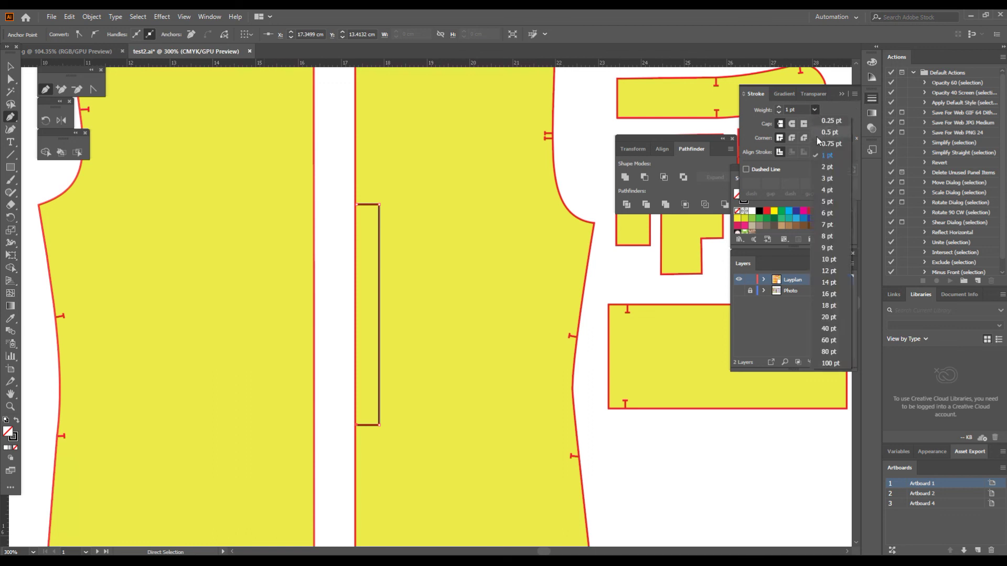
pyautogui.click(831, 167)
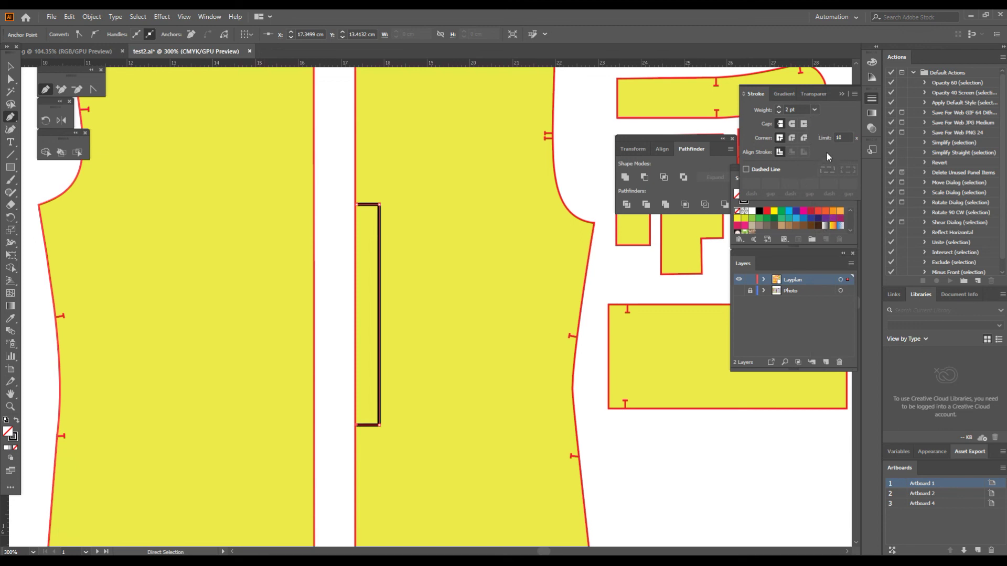
# Step: Show the full stroke options and give the bracket's start an Arrow 7 arrowhead scaled to 50%
pyautogui.click(853, 95)
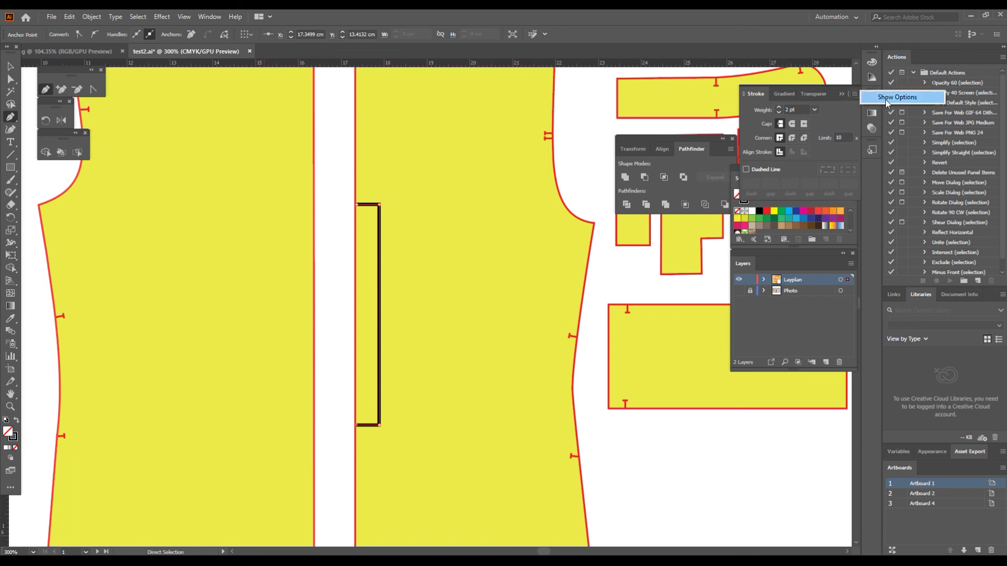
pyautogui.click(924, 98)
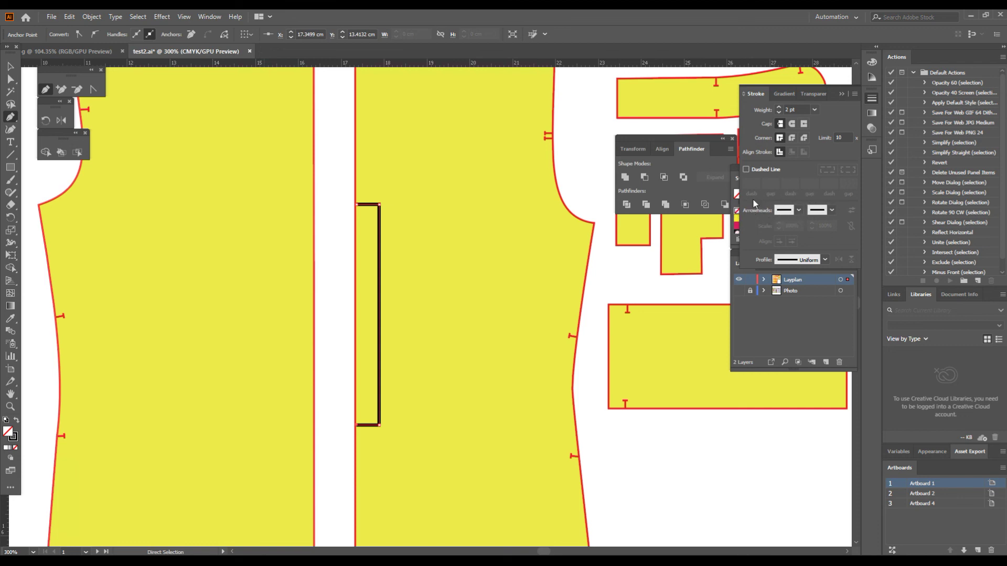
pyautogui.click(799, 211)
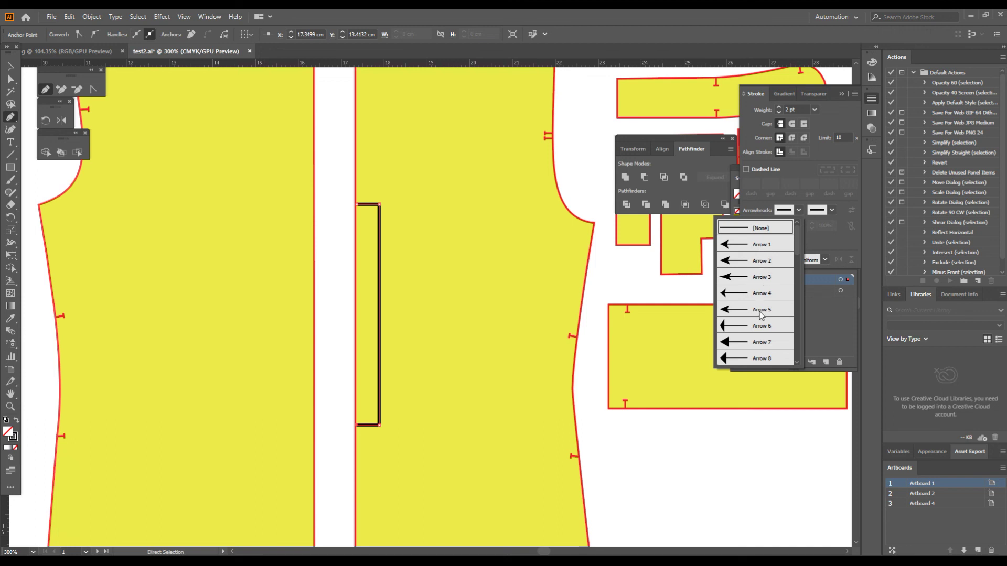
pyautogui.click(741, 343)
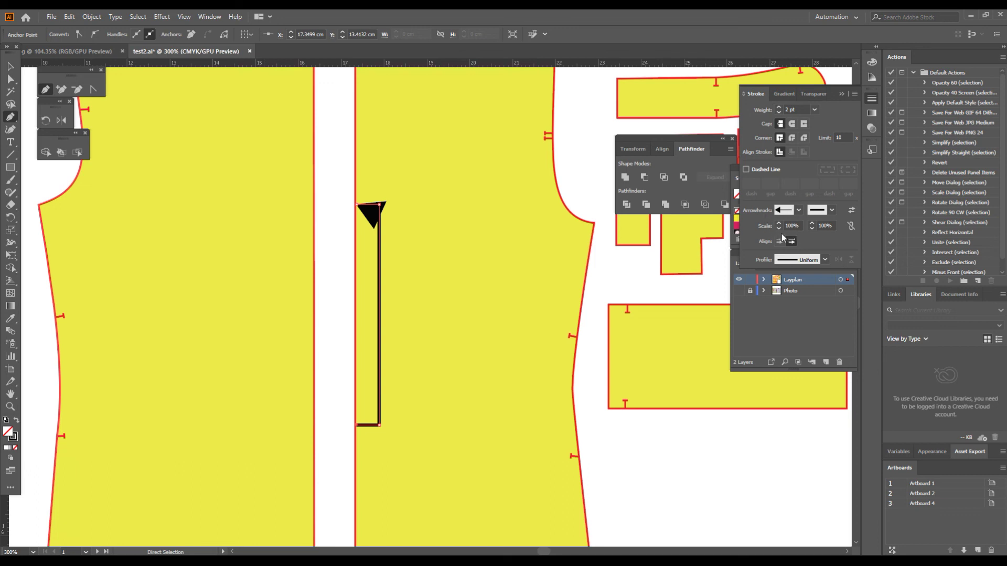
pyautogui.click(779, 229)
pyautogui.click(779, 228)
pyautogui.click(797, 225)
pyautogui.write('50')
pyautogui.press('Return')
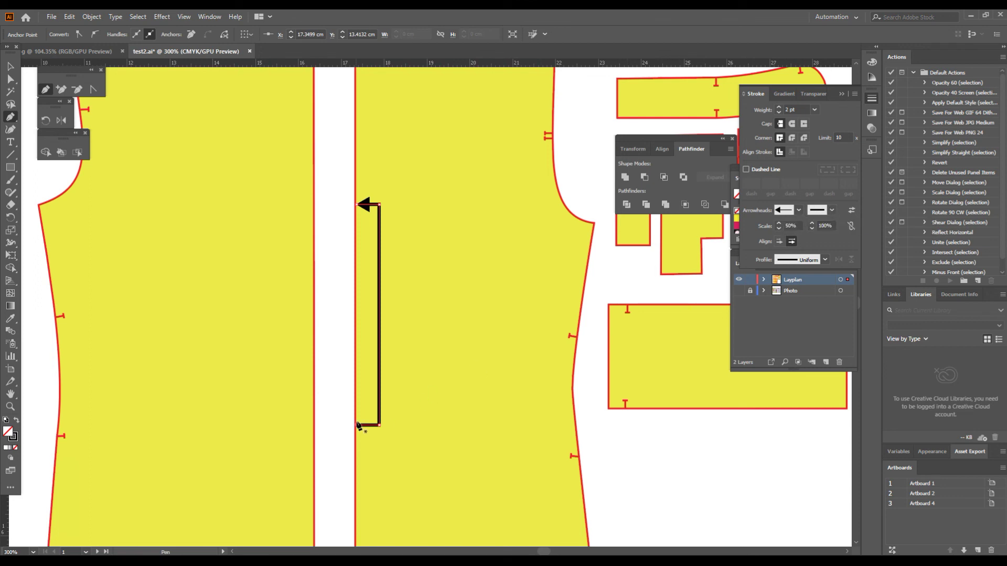
# Step: Add an Arrow 7 arrowhead to the bracket's other end and scale it to 70%
pyautogui.click(832, 210)
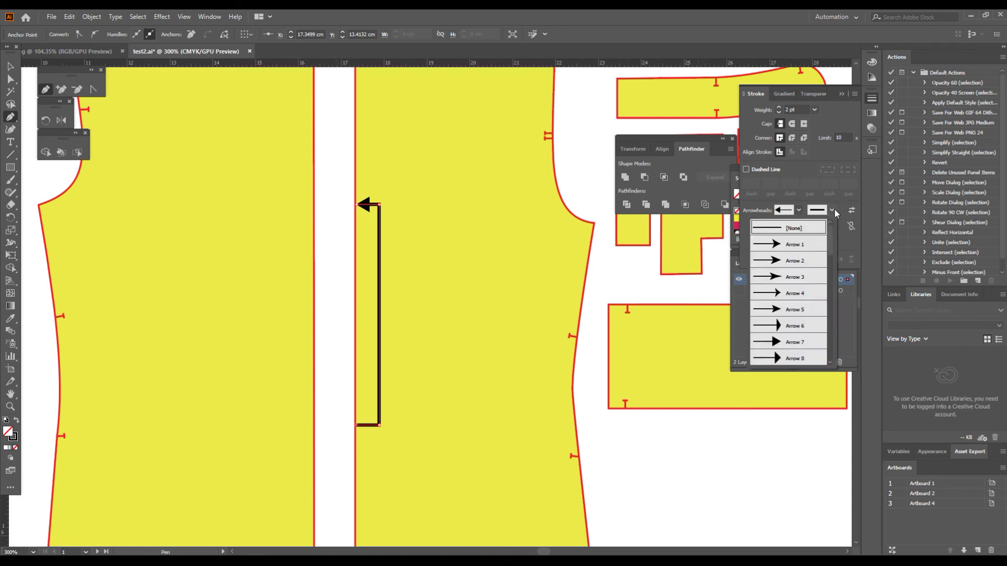
pyautogui.click(789, 342)
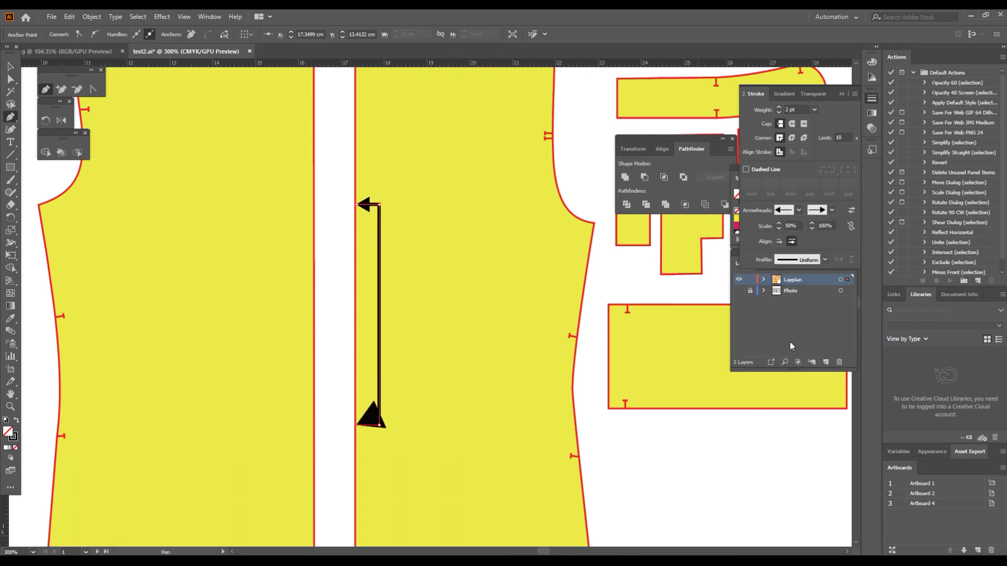
pyautogui.click(824, 228)
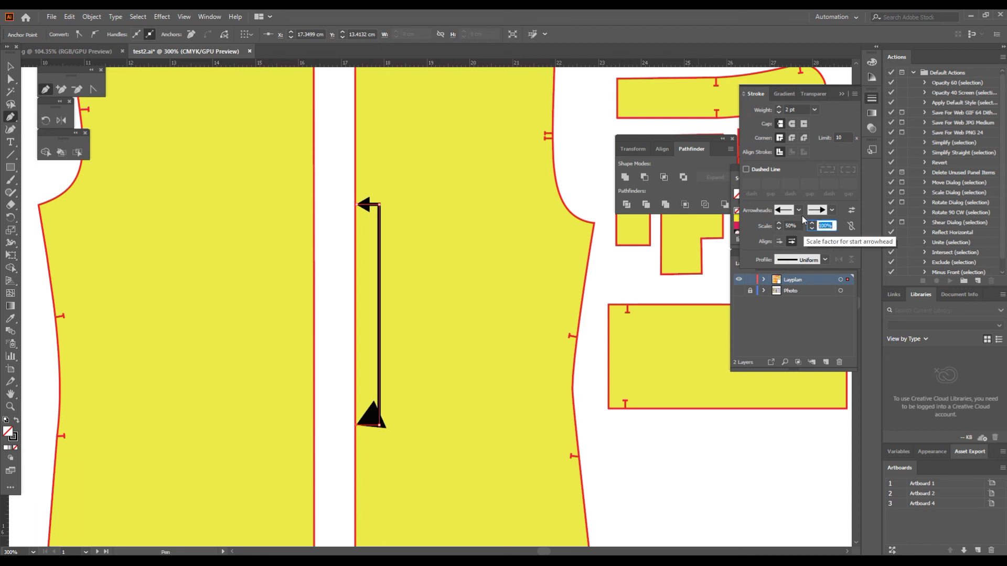
pyautogui.write('70')
pyautogui.press('Return')
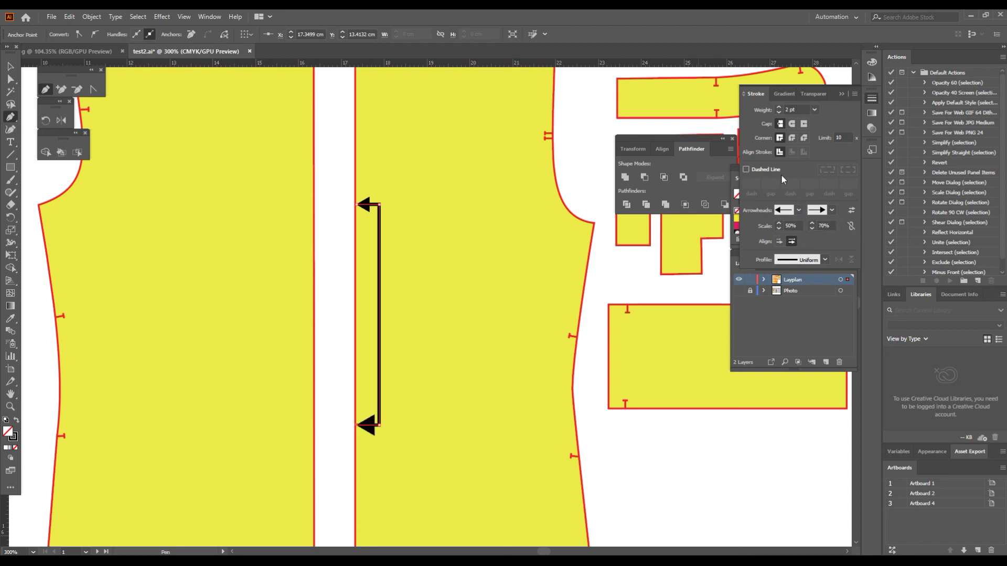
# Step: Set the bracket's end arrowhead scale to 50% and deselect the bracket
pyautogui.click(825, 226)
pyautogui.press('BackSpace')
pyautogui.press('BackSpace')
pyautogui.press('BackSpace')
pyautogui.write('50')
pyautogui.press('Return')
pyautogui.hotkey('ctrl', 'space')
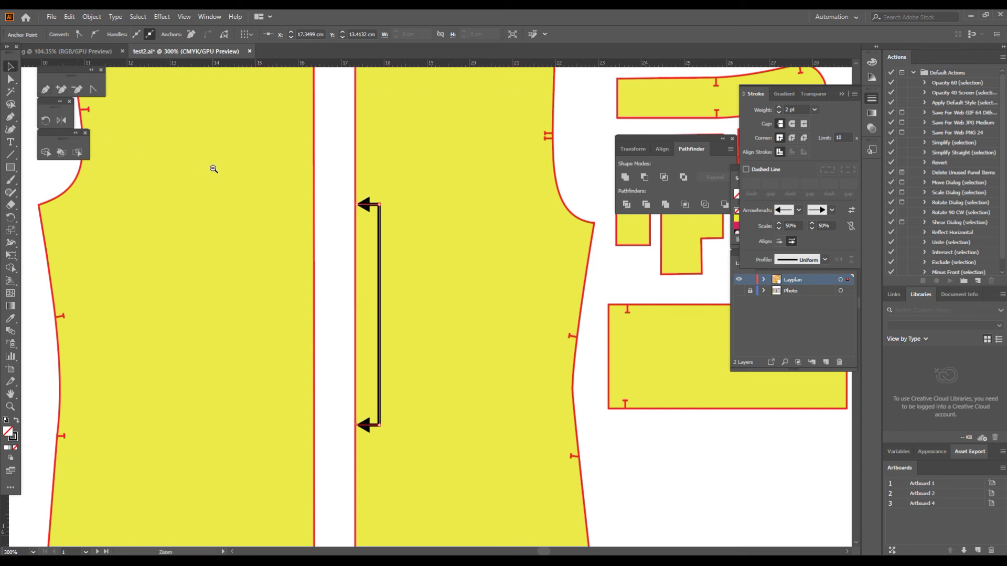
pyautogui.keyDown('ctrl'); pyautogui.keyDown('alt'); pyautogui.click(214, 169); pyautogui.keyUp('alt'); pyautogui.keyUp('ctrl')
pyautogui.keyDown('ctrl'); pyautogui.keyDown('alt'); pyautogui.click(215, 169); pyautogui.keyUp('alt'); pyautogui.keyUp('ctrl')
pyautogui.moveTo(383, 274); pyautogui.dragTo(217, 66)
pyautogui.moveTo(297, 169); pyautogui.dragTo(218, 159)
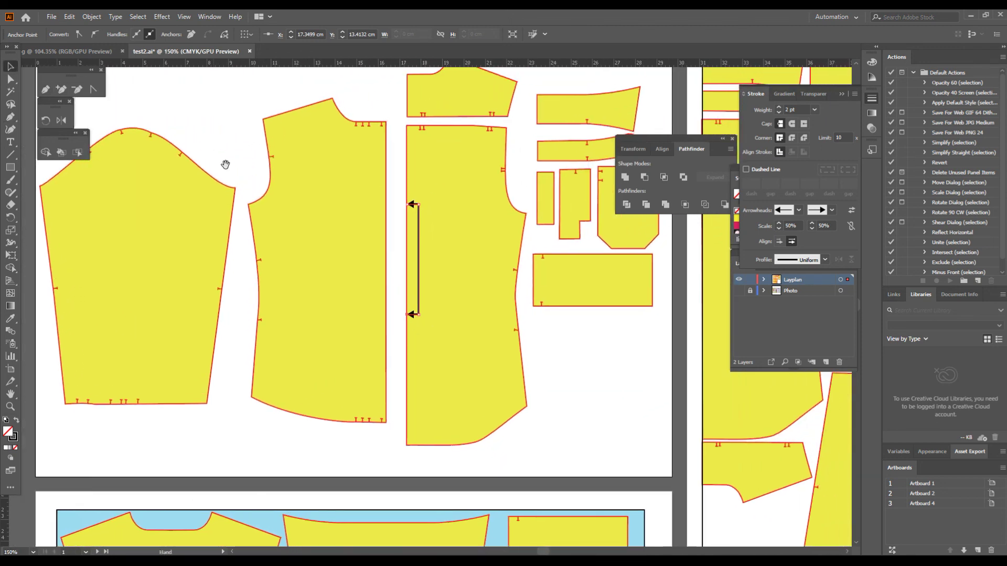
pyautogui.click(517, 164)
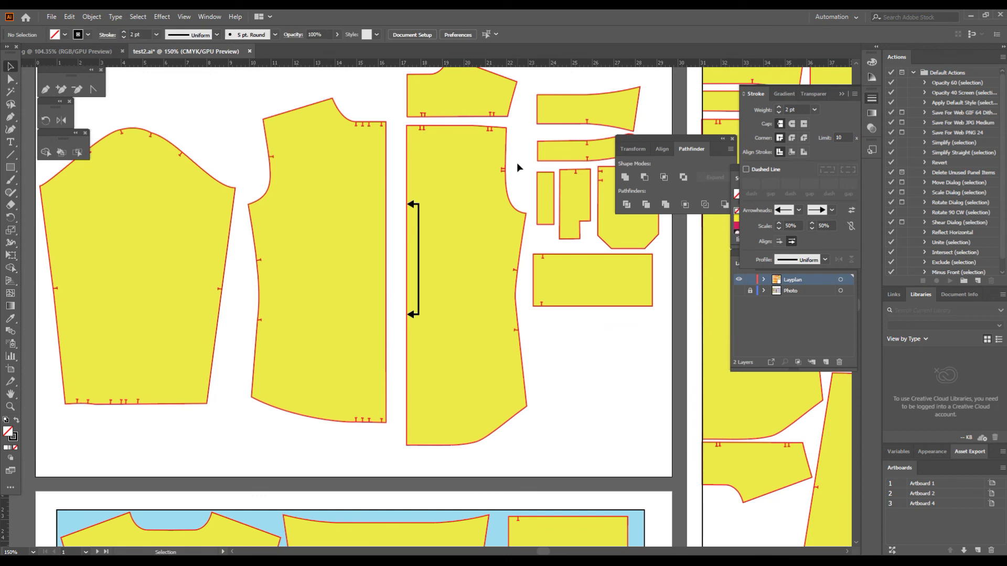